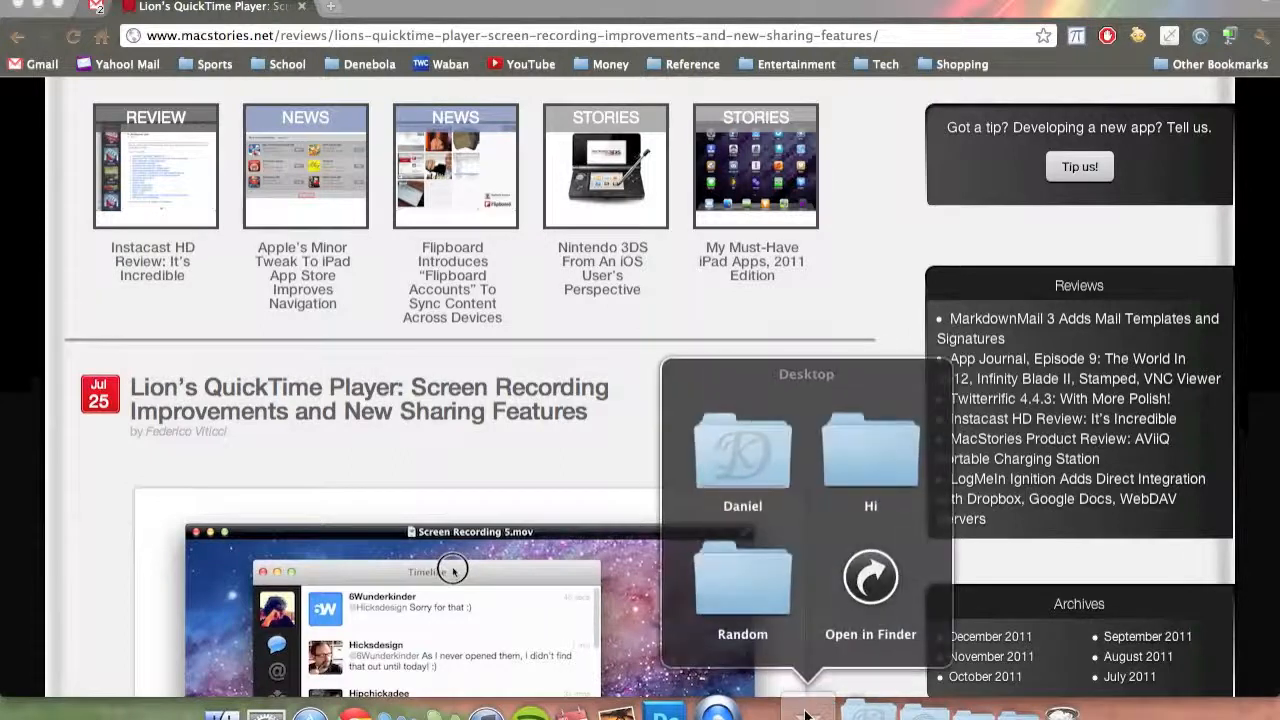
Open the Desktop folder in Finder, show the info for the Hi folder and copy its icon
{"action": "left_click", "coordinate": [845, 600]}
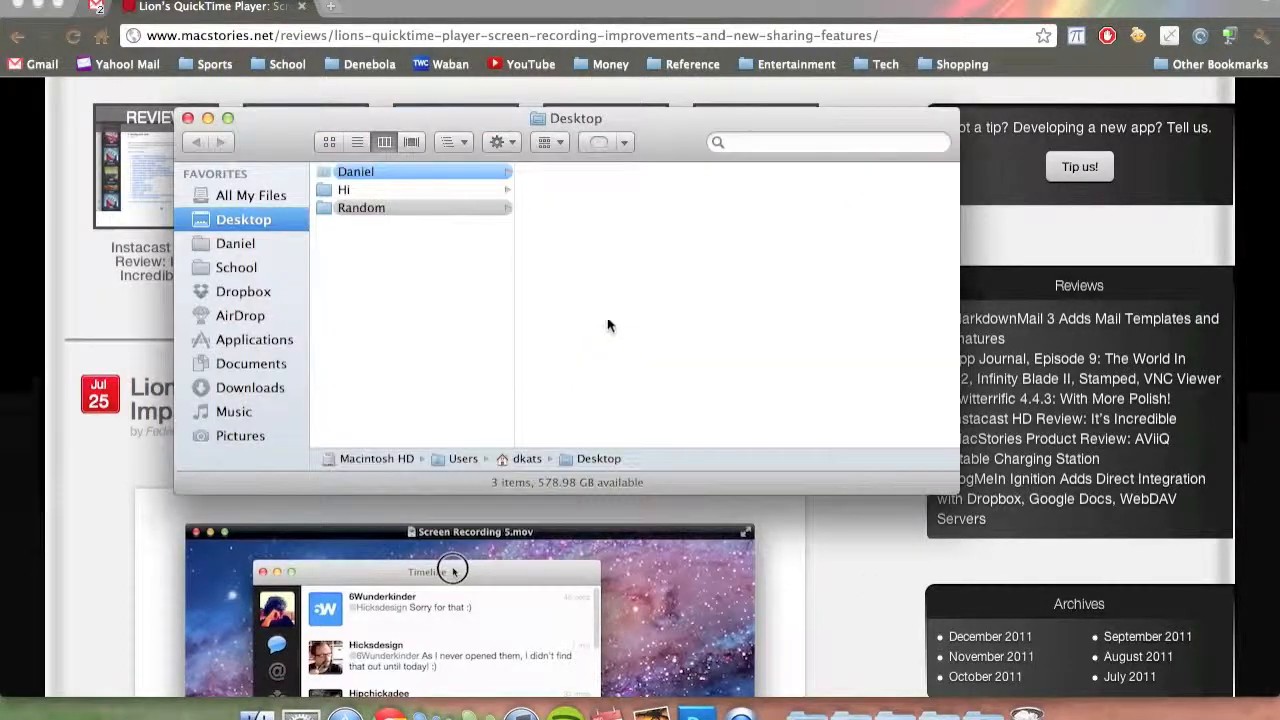
{"action": "left_click", "coordinate": [427, 192]}
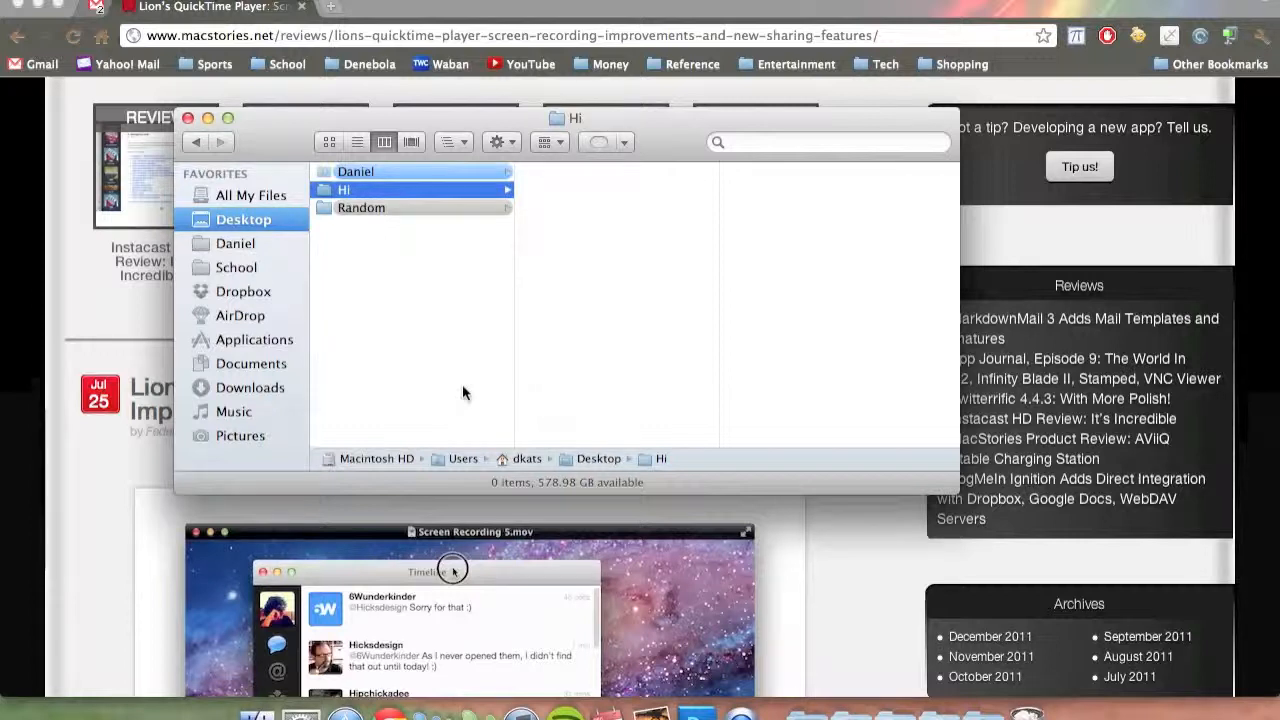
{"action": "key", "text": "super+i"}
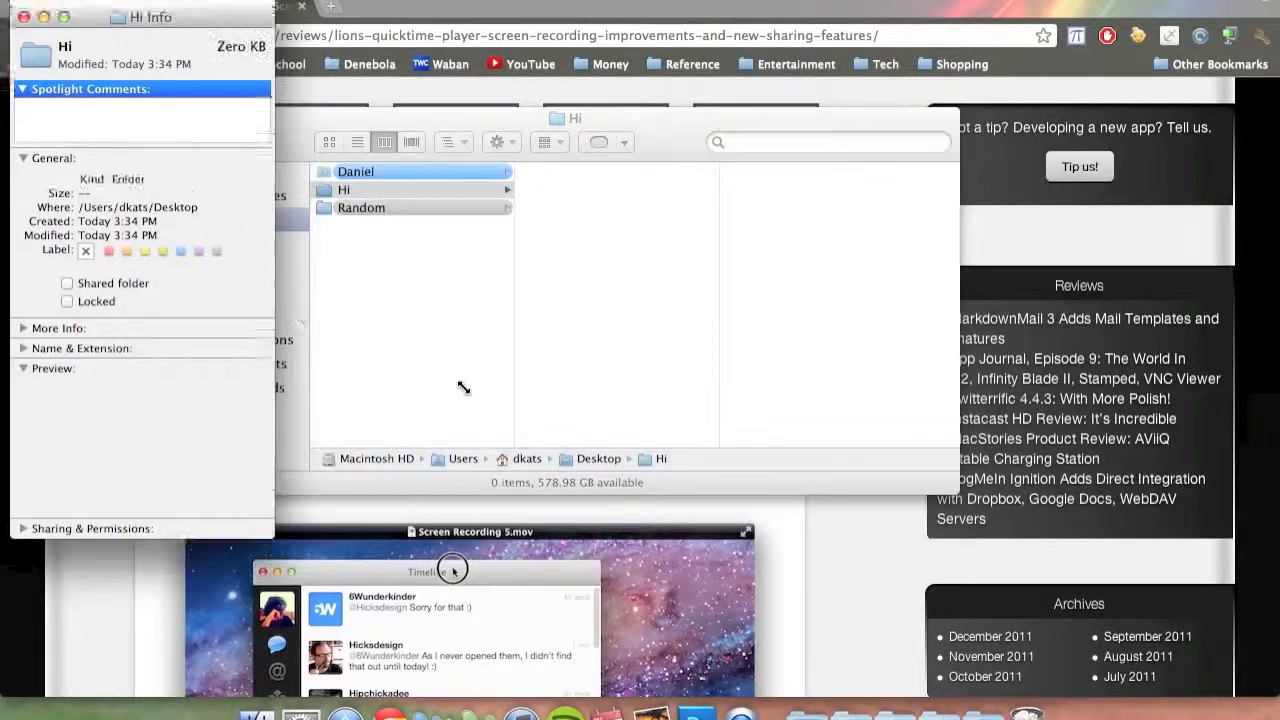
{"action": "left_click", "coordinate": [816, 274]}
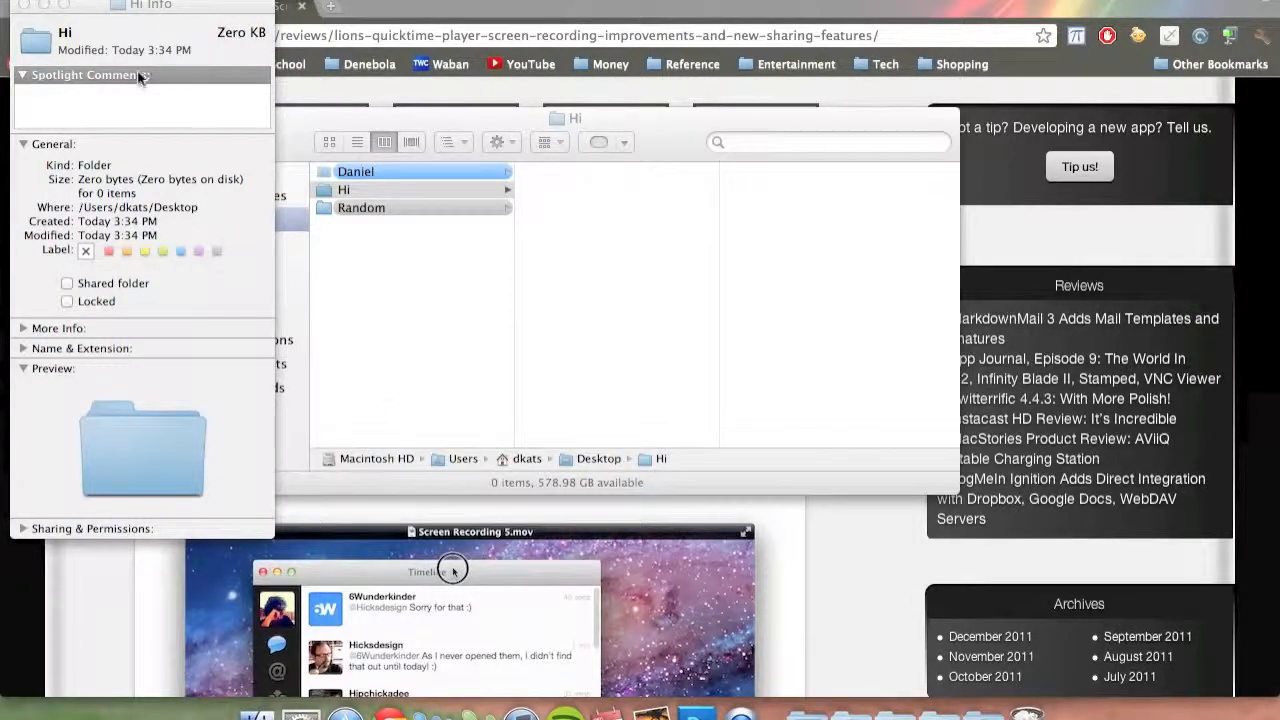
{"action": "left_click", "coordinate": [108, 18]}
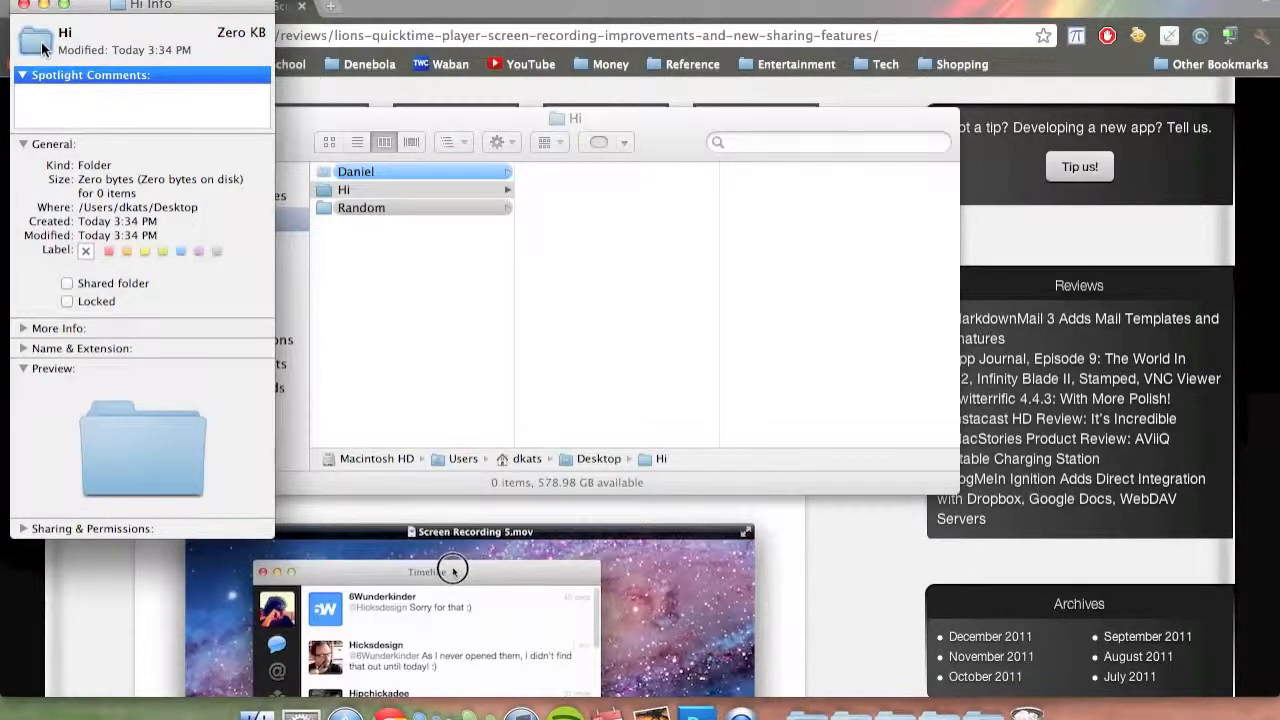
Switch to Photoshop and paste the folder icon into a new 512 × 512 pixel document with a white background
{"action": "left_click", "coordinate": [695, 712]}
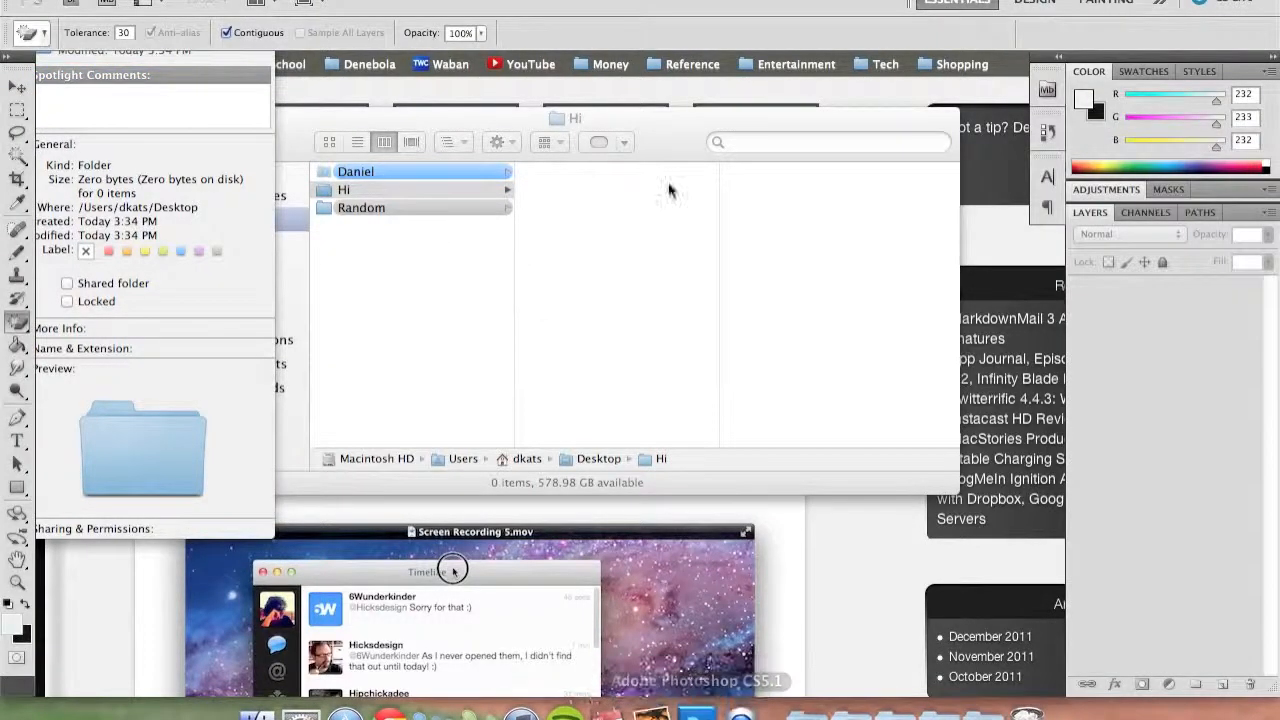
{"action": "key", "text": "super+n"}
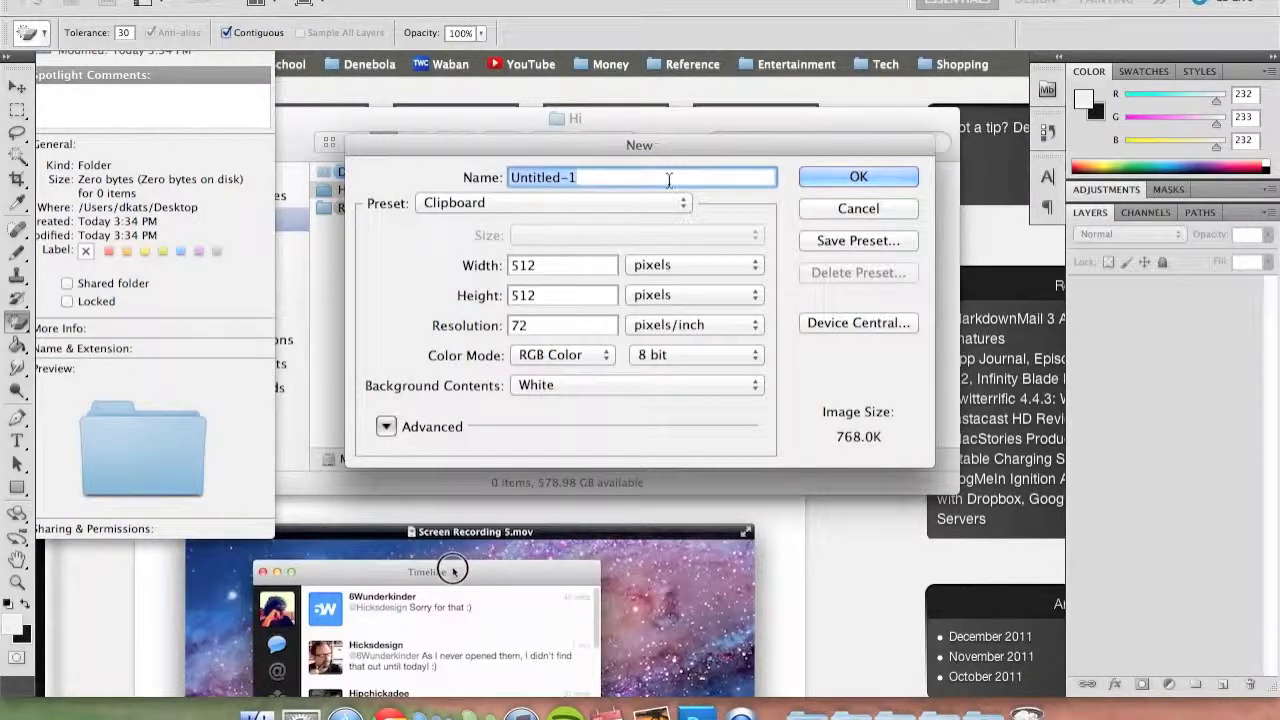
{"action": "key", "text": "Escape"}
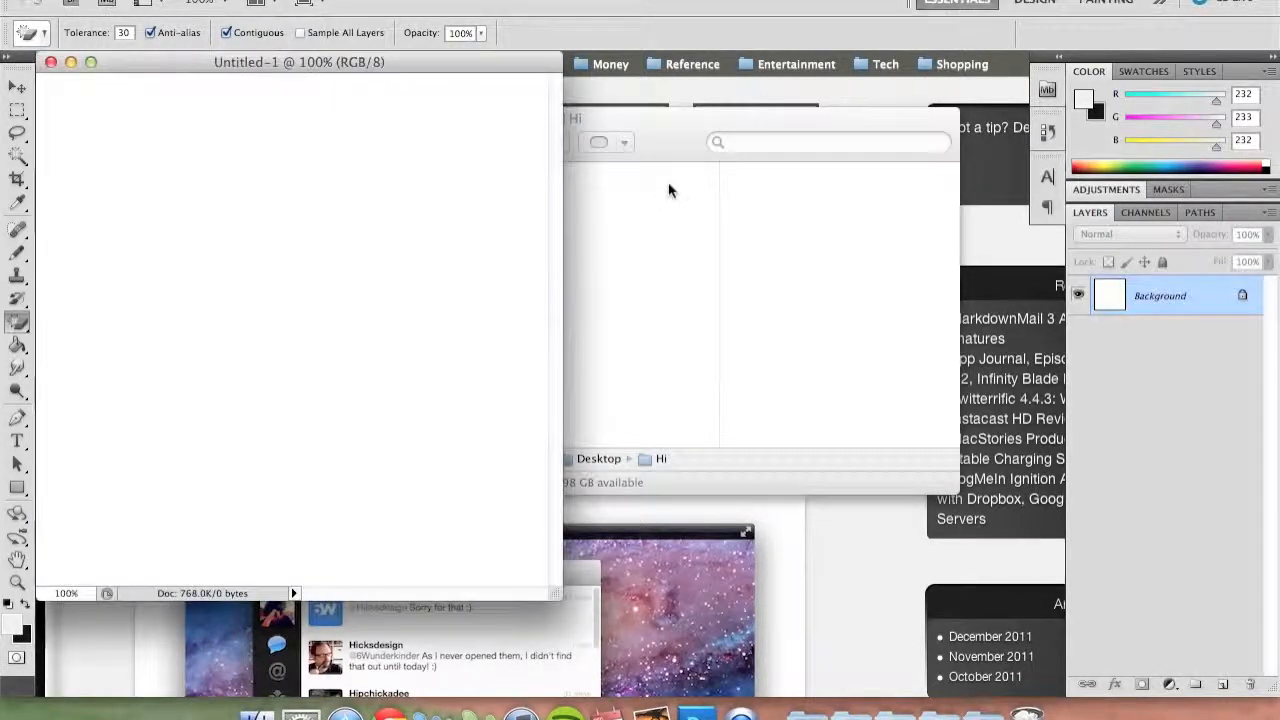
{"action": "key", "text": "super+v"}
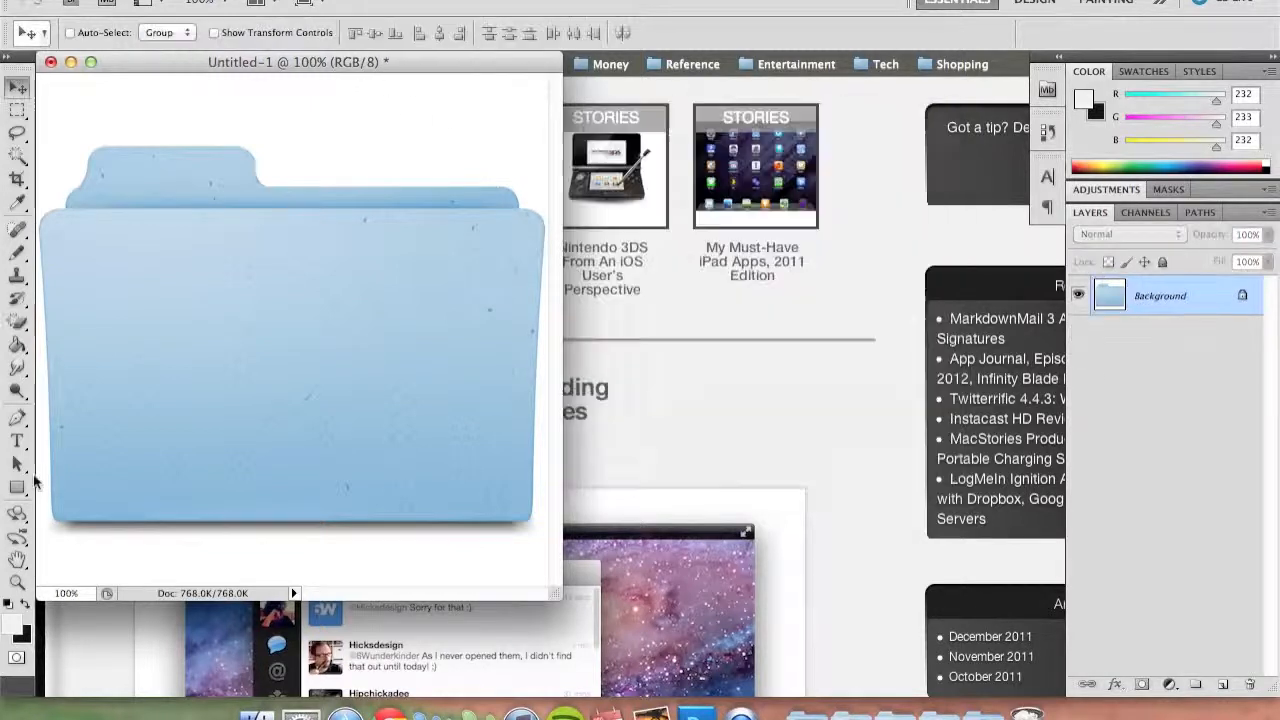
Add the text "Hi" in 250 pt Optima Regular across the folder's front and recolour it black
{"action": "left_click", "coordinate": [20, 445]}
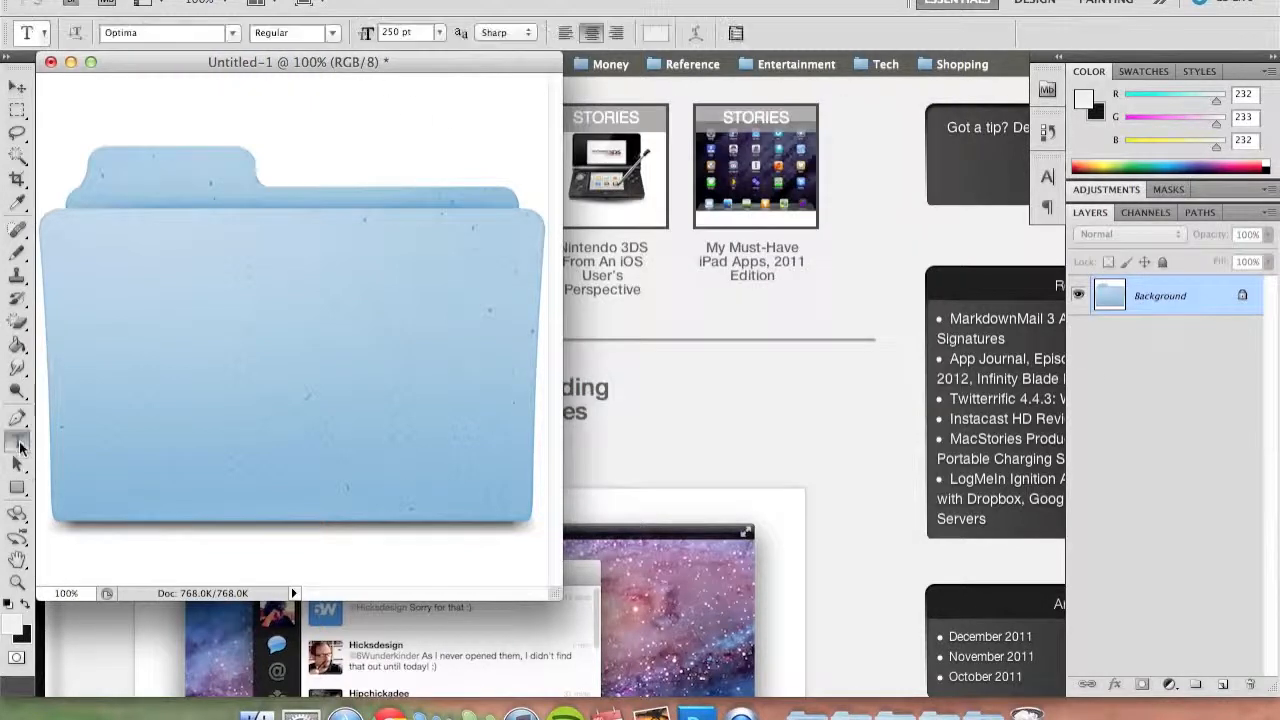
{"action": "left_click_drag", "start_coordinate": [100, 240], "coordinate": [470, 487]}
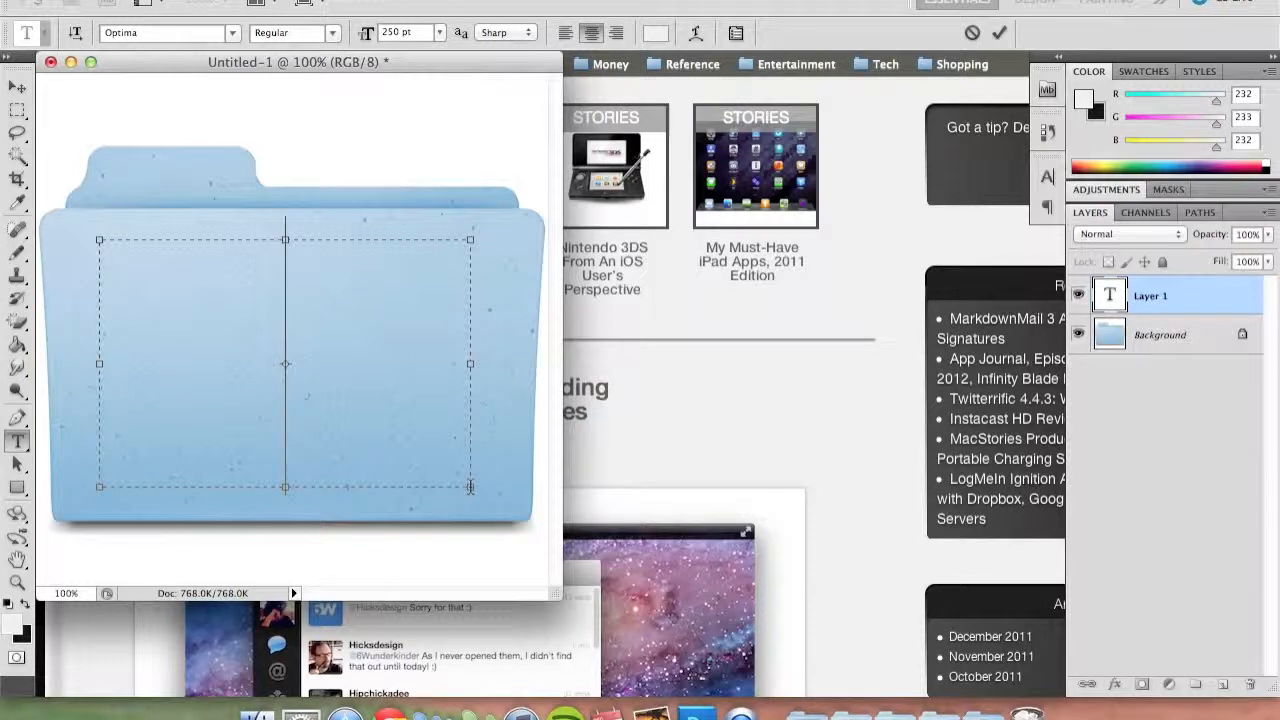
{"action": "type", "text": "Hi"}
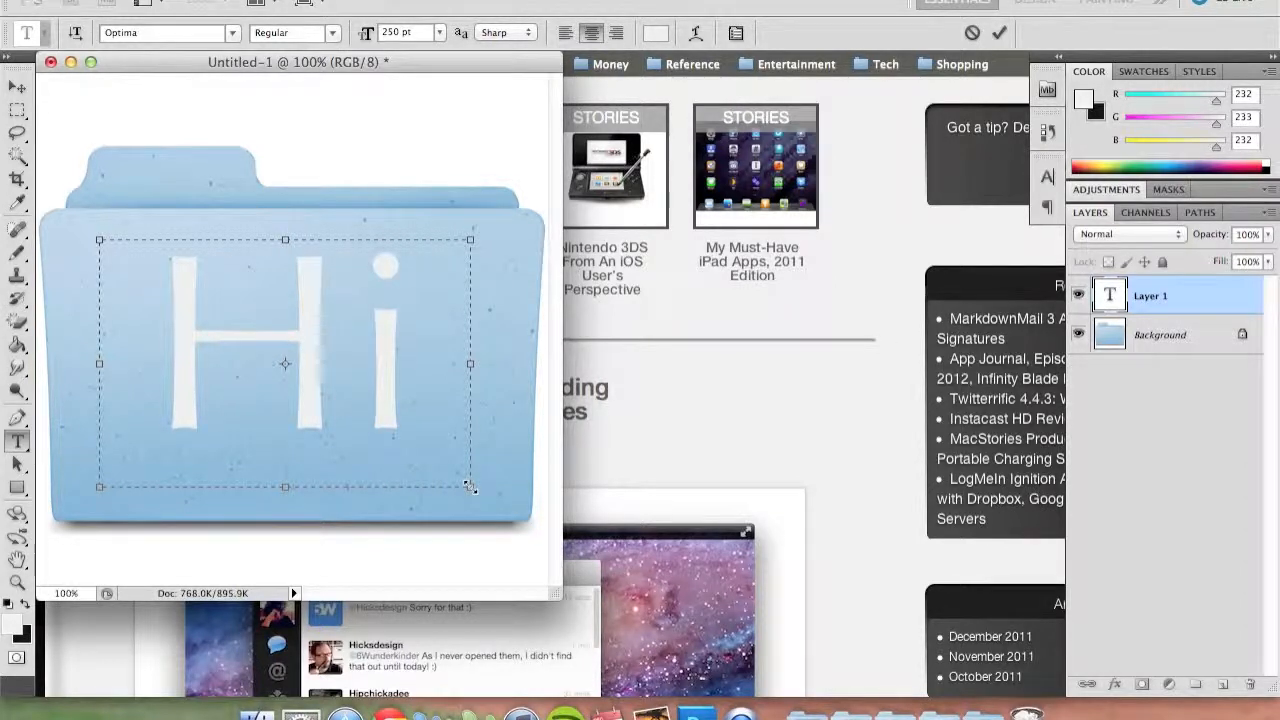
{"action": "key", "text": "super+a"}
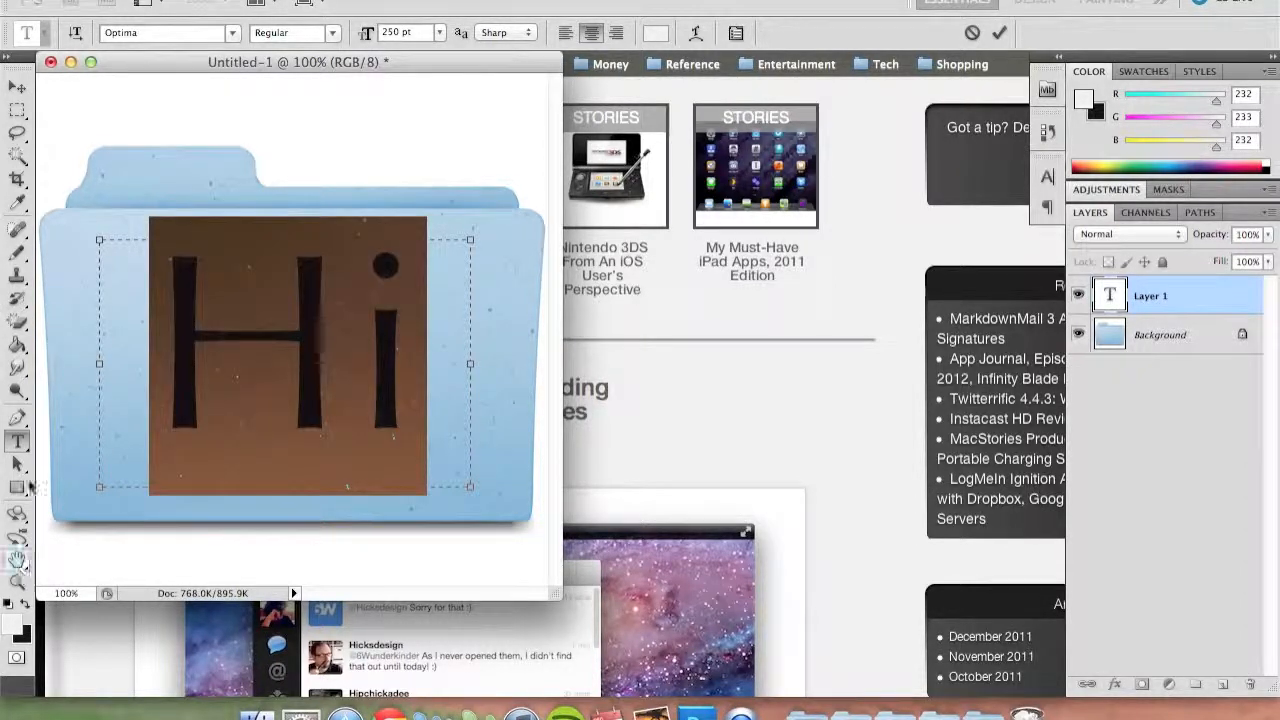
{"action": "left_click", "coordinate": [24, 604]}
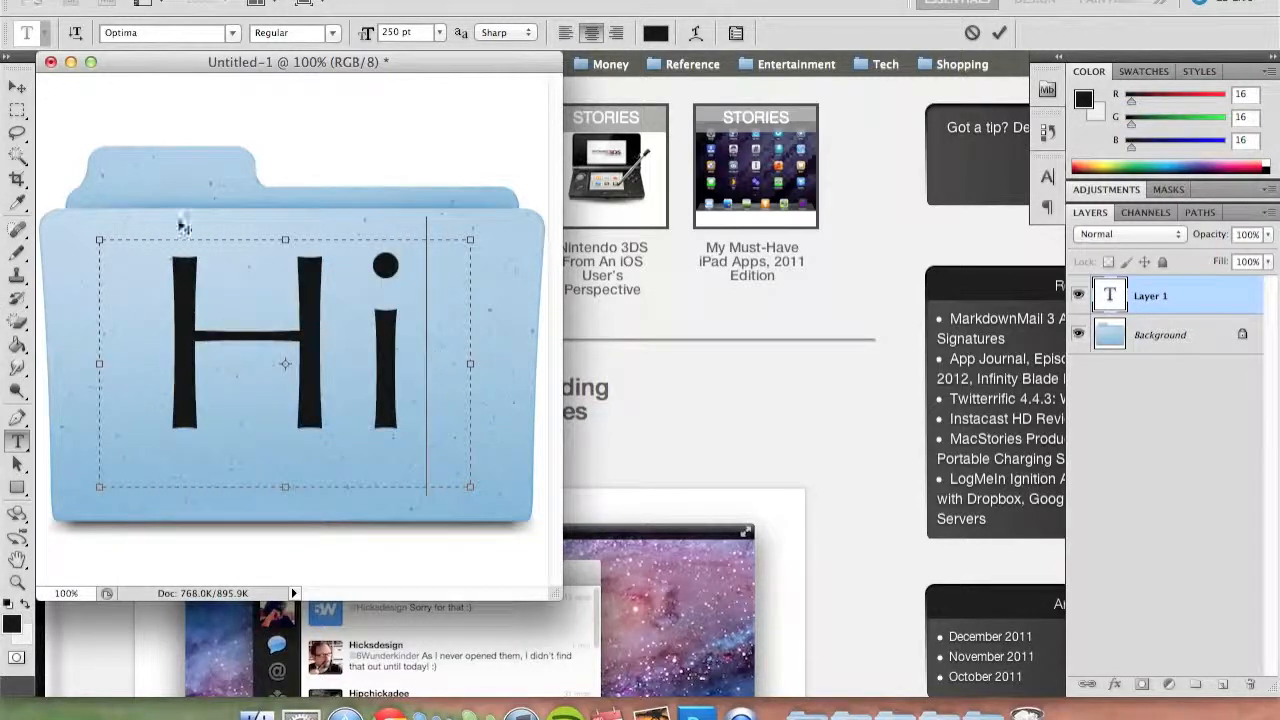
Move the Hi text slightly down on the folder's front and set its layer opacity to 20%
{"action": "left_click", "coordinate": [17, 88]}
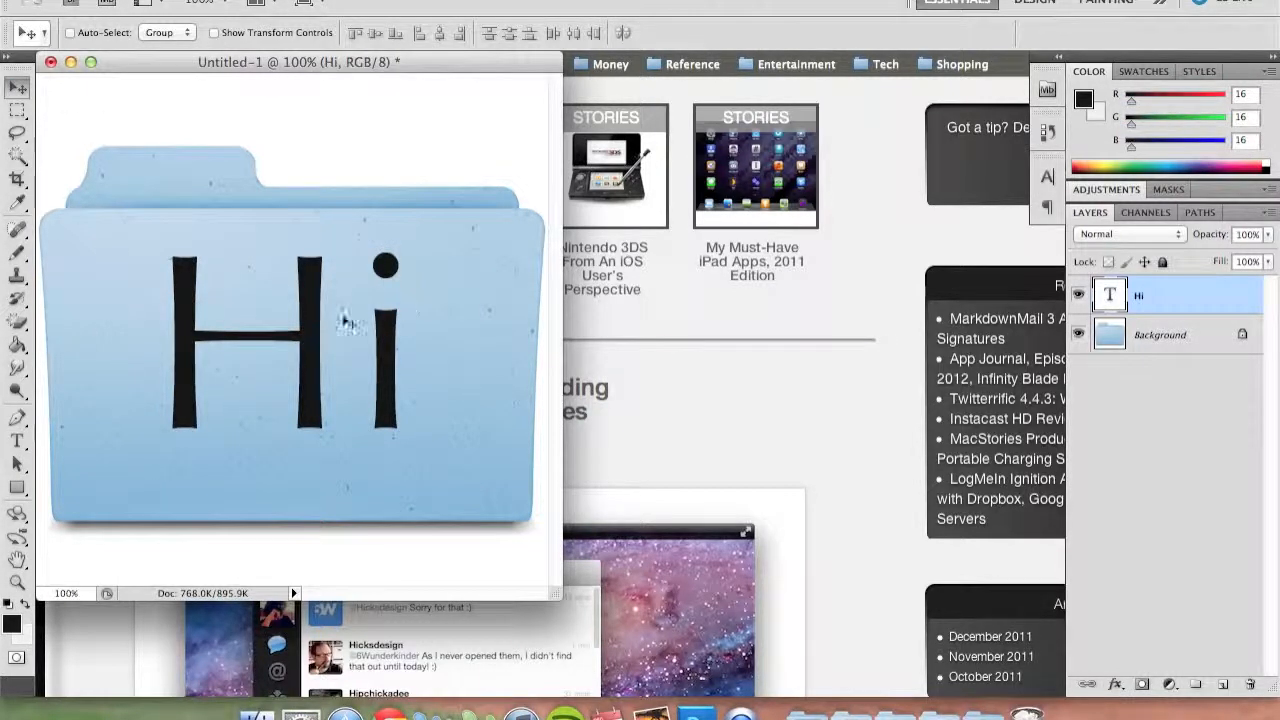
{"action": "left_click_drag", "start_coordinate": [325, 322], "coordinate": [323, 333]}
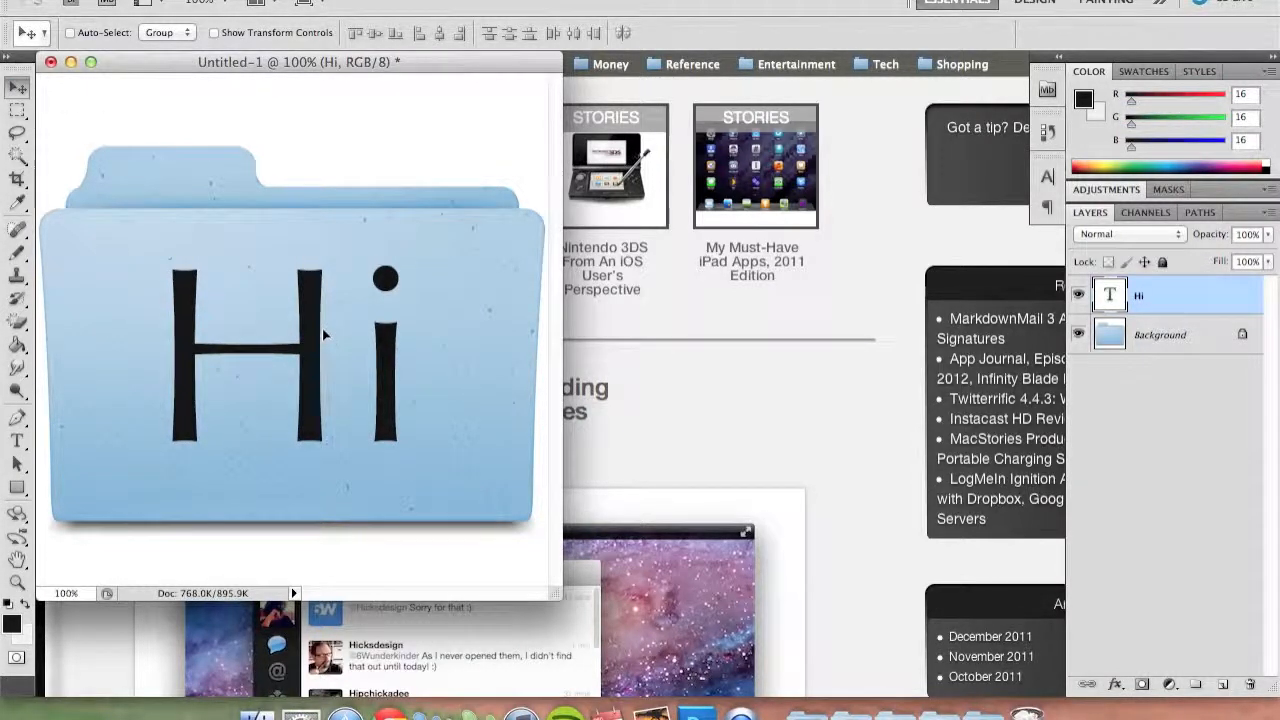
{"action": "left_click", "coordinate": [1247, 233]}
{"action": "type", "text": "20"}
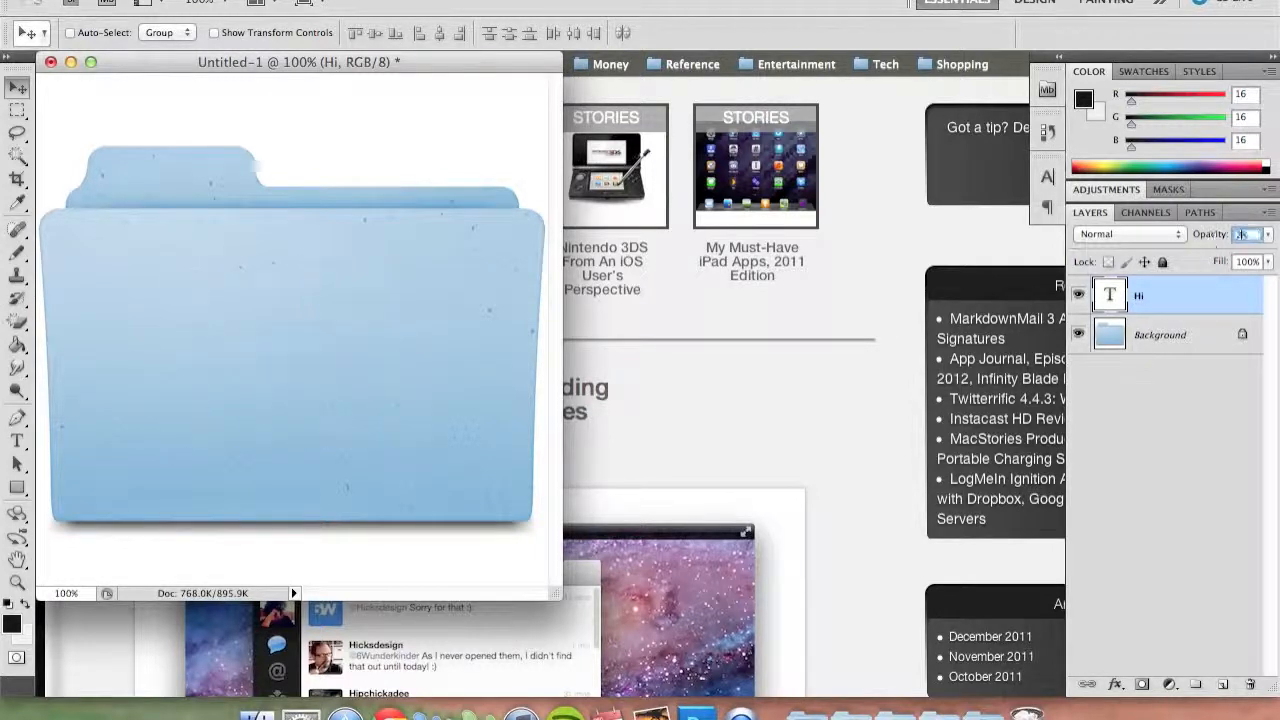
{"action": "left_click", "coordinate": [1205, 366]}
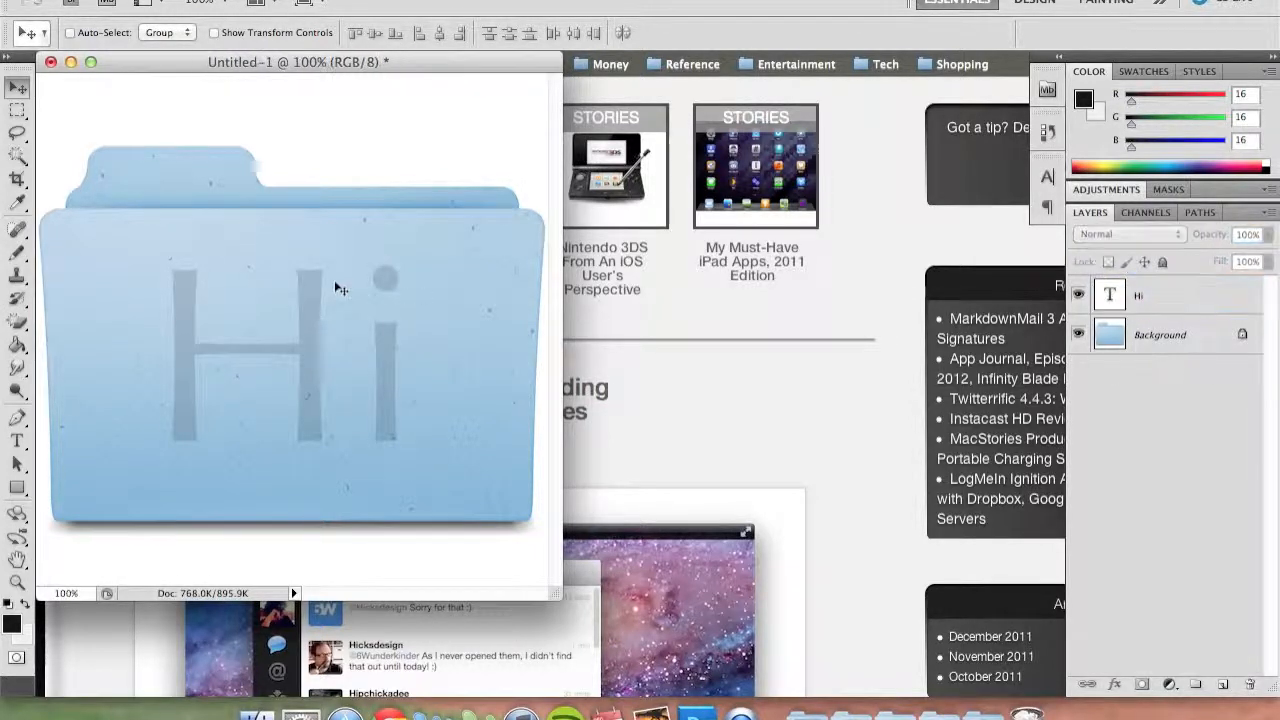
Rasterize the Hi text layer and switch to the Rectangular Marquee tool
{"action": "left_click", "coordinate": [1212, 306]}
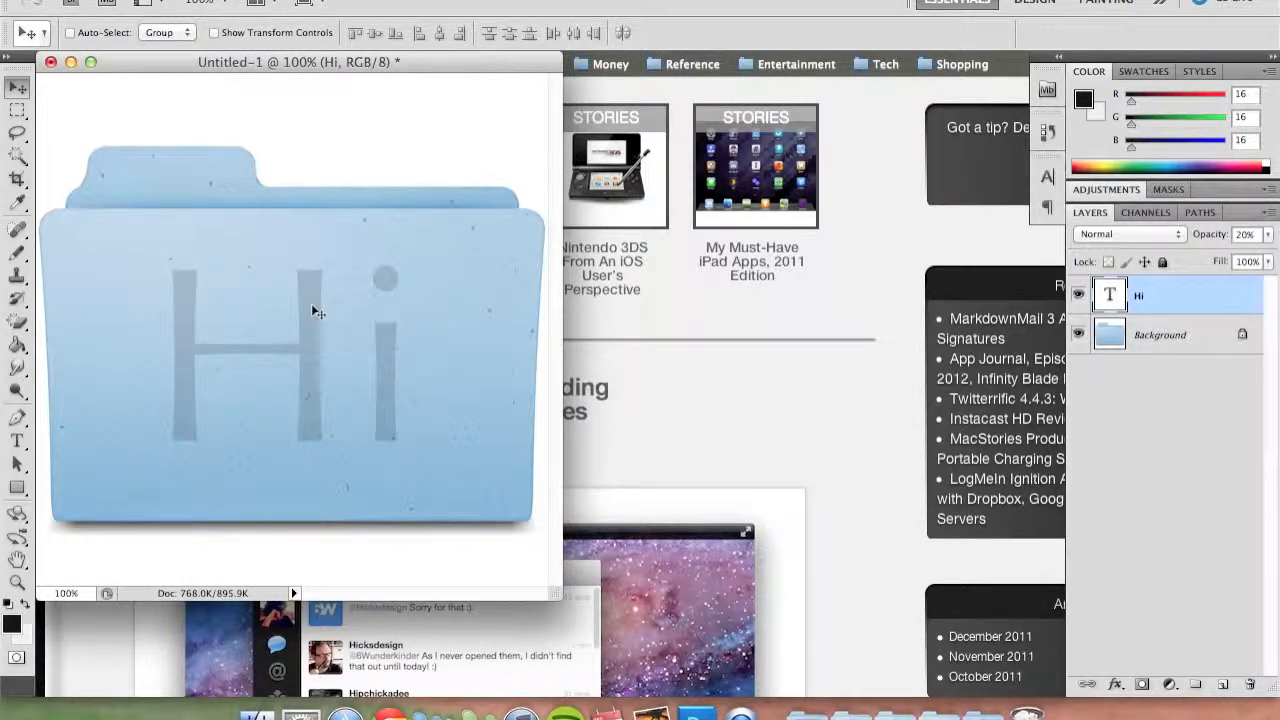
{"action": "right_click", "coordinate": [1183, 311]}
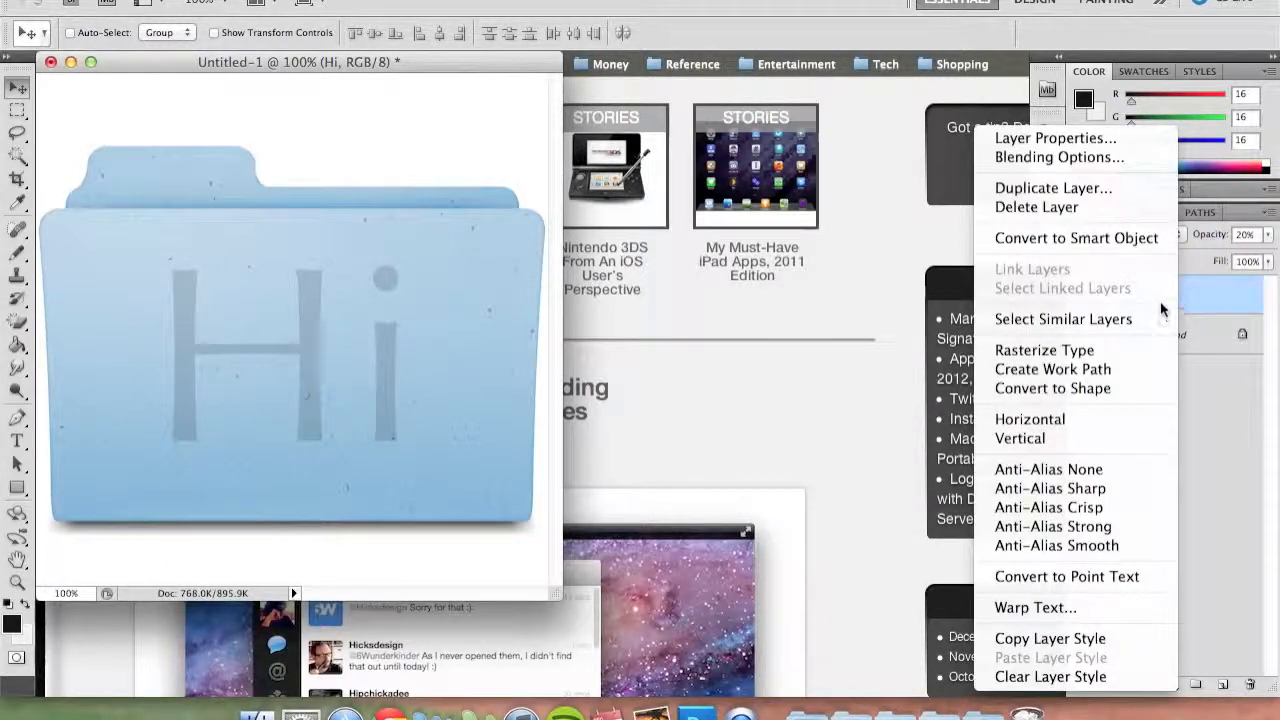
{"action": "left_click", "coordinate": [1054, 350]}
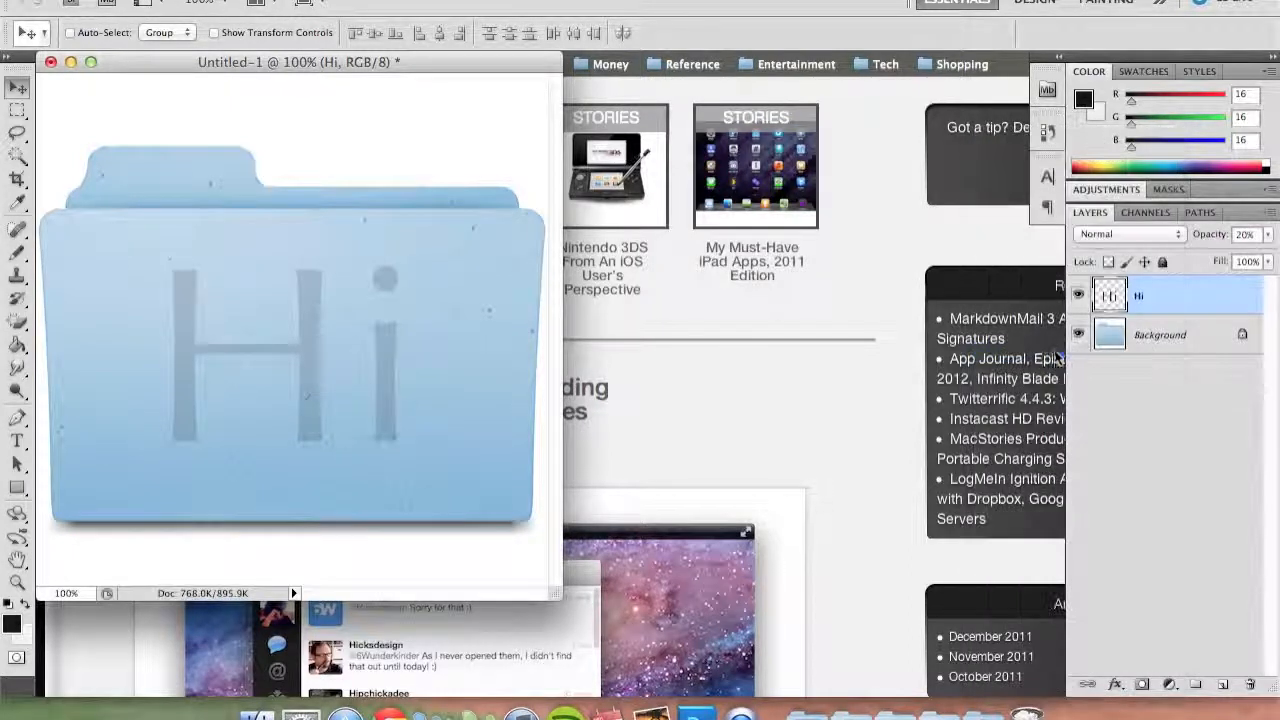
{"action": "left_click", "coordinate": [24, 112]}
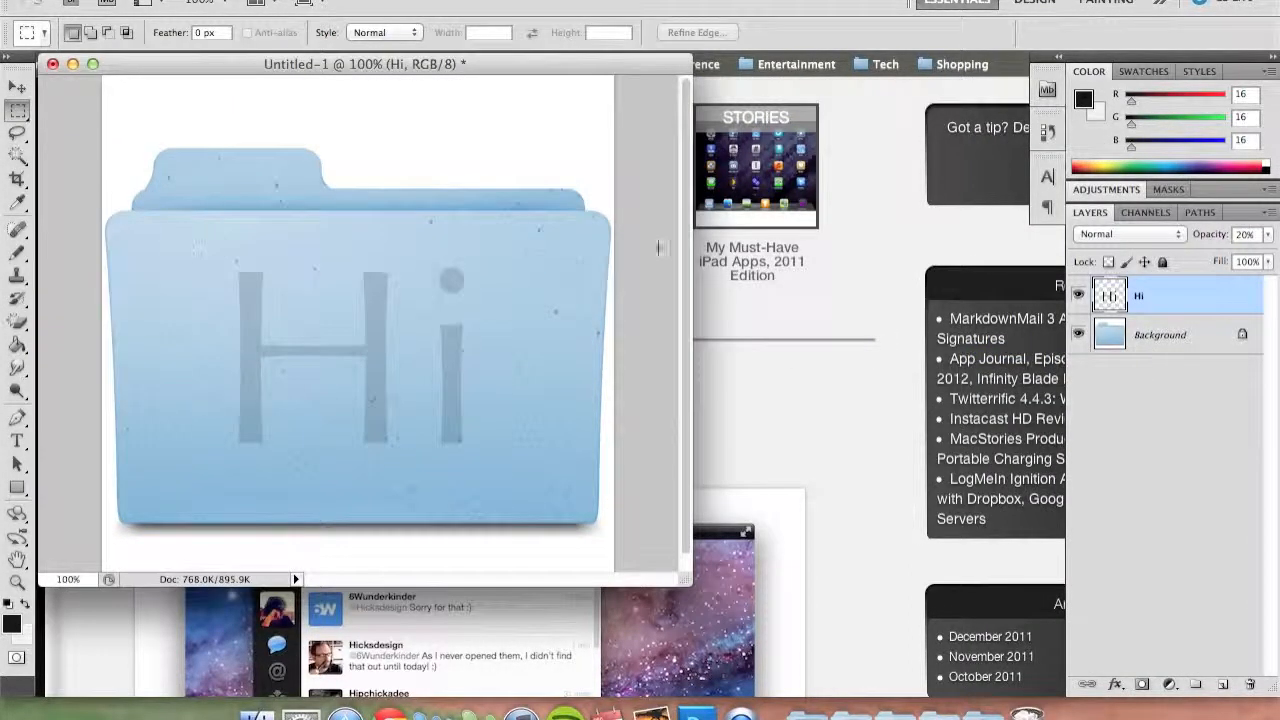
Duplicate the rasterized Hi layer into a new document
{"action": "right_click", "coordinate": [1209, 304]}
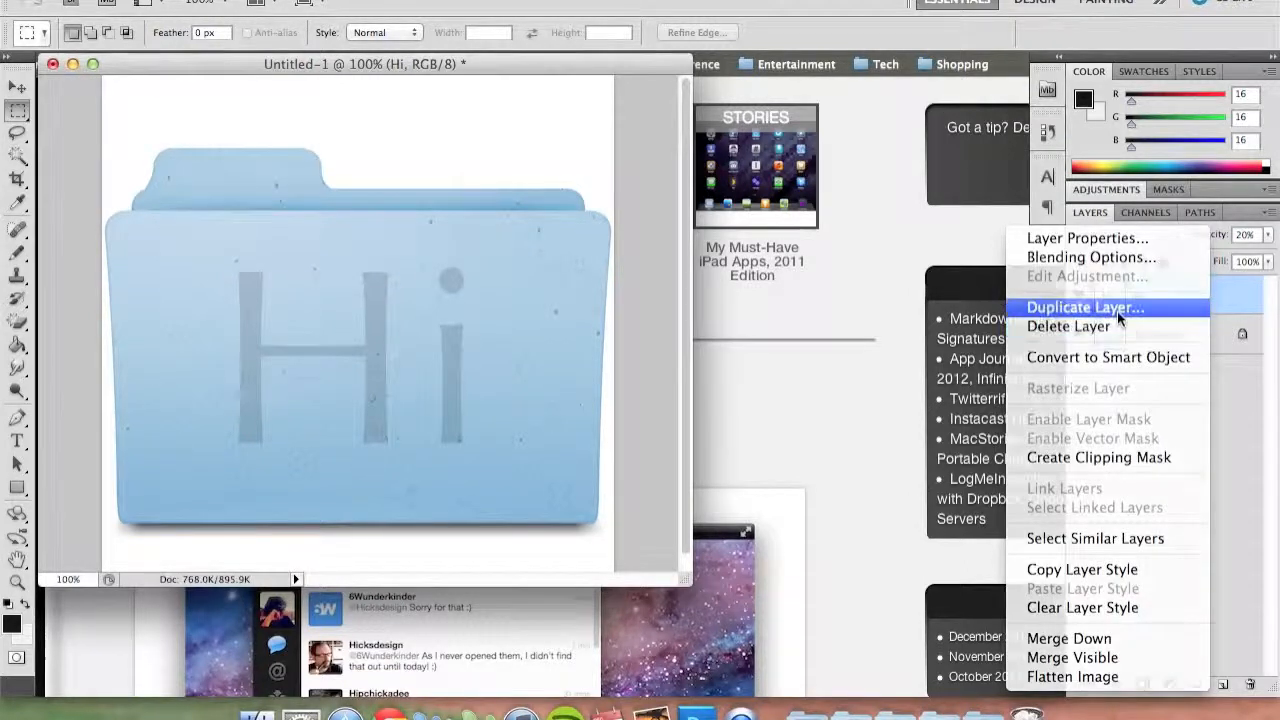
{"action": "left_click", "coordinate": [1117, 309]}
{"action": "left_click", "coordinate": [623, 329]}
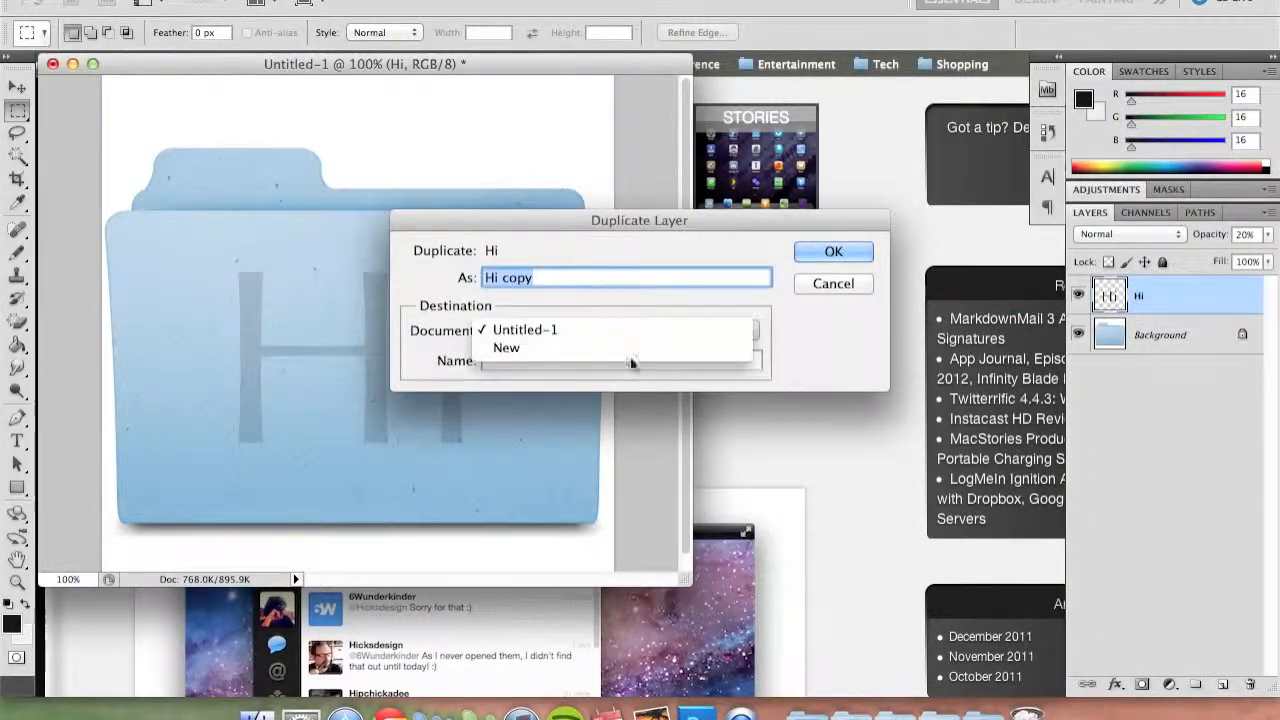
{"action": "left_click", "coordinate": [630, 348]}
{"action": "left_click", "coordinate": [846, 256]}
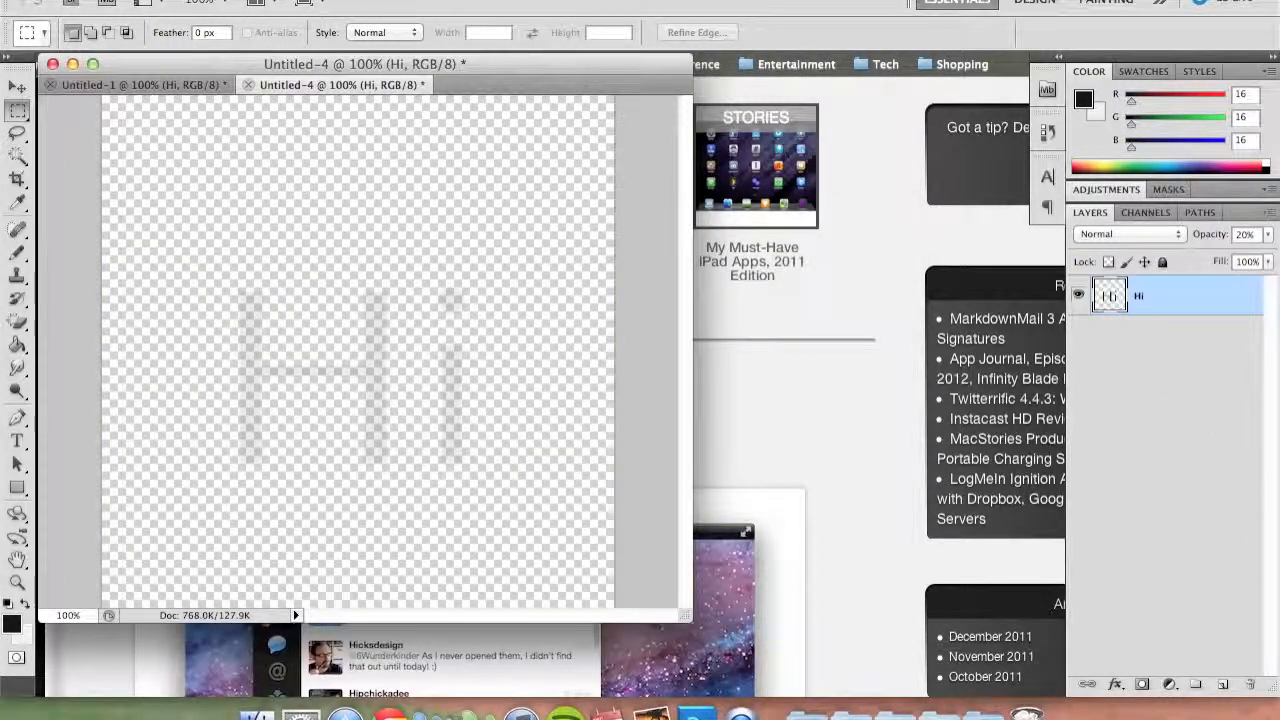
Add an empty layer above the Hi layer in the new document and make it the active layer
{"action": "left_click", "coordinate": [1222, 684]}
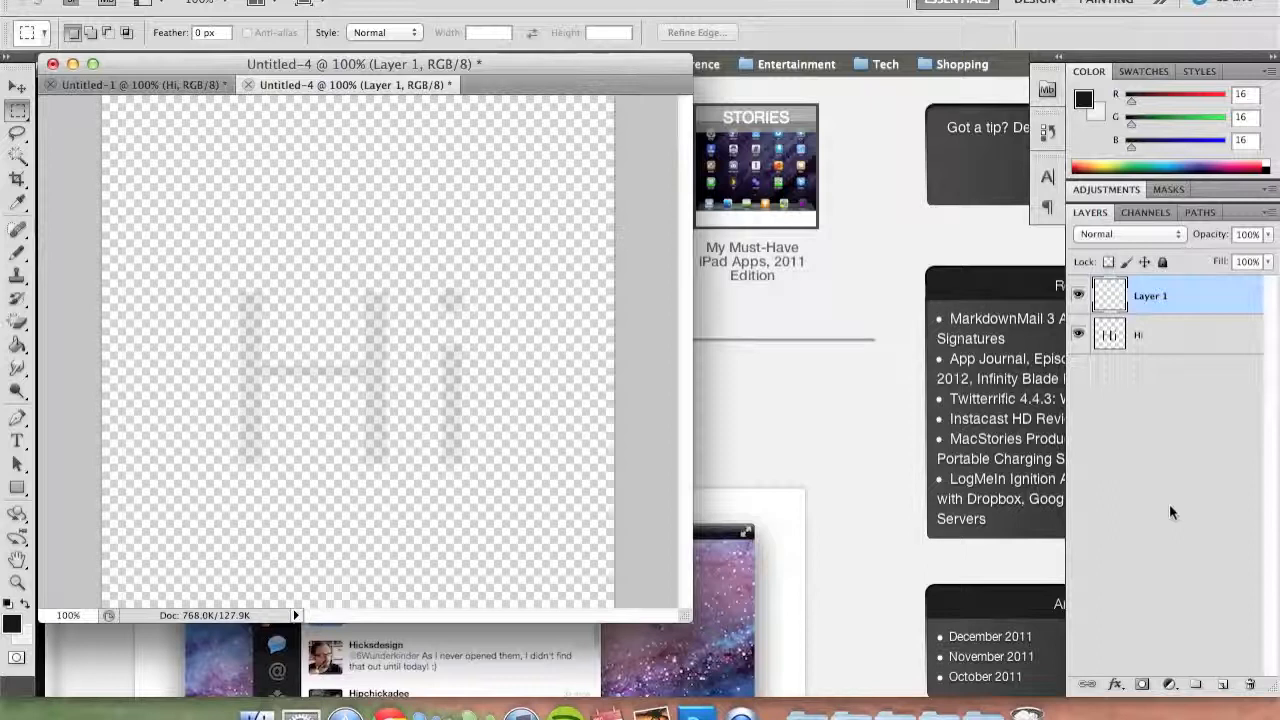
{"action": "left_click", "coordinate": [1190, 340]}
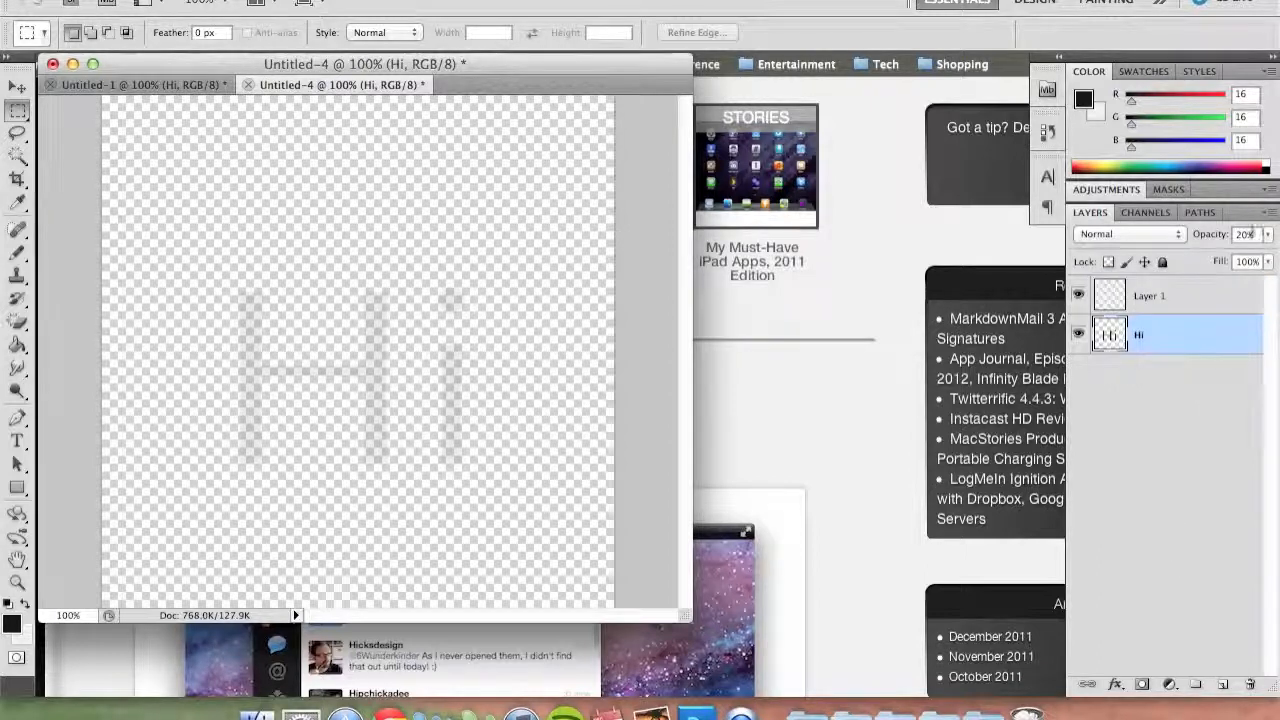
{"action": "left_click", "coordinate": [1198, 308]}
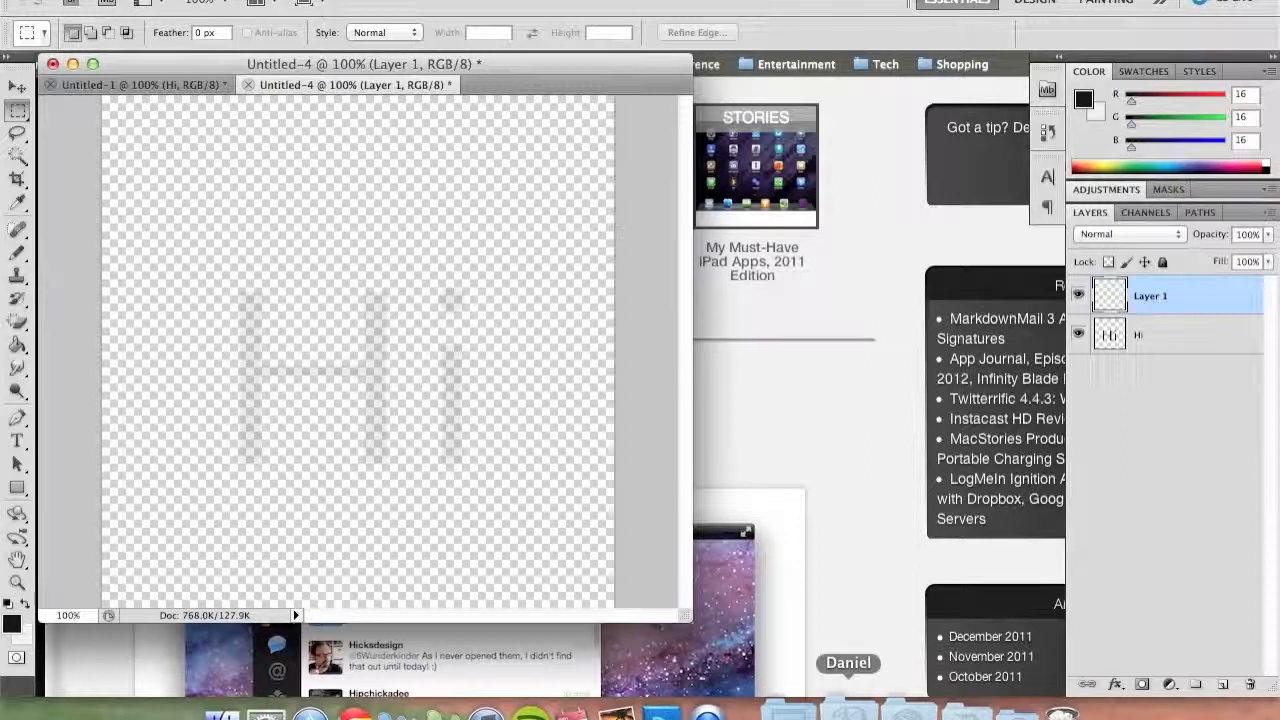
Show the info for the School folder in Finder to get its custom icon, and close the Finder window
{"action": "left_click", "coordinate": [882, 712]}
{"action": "left_click", "coordinate": [1162, 588]}
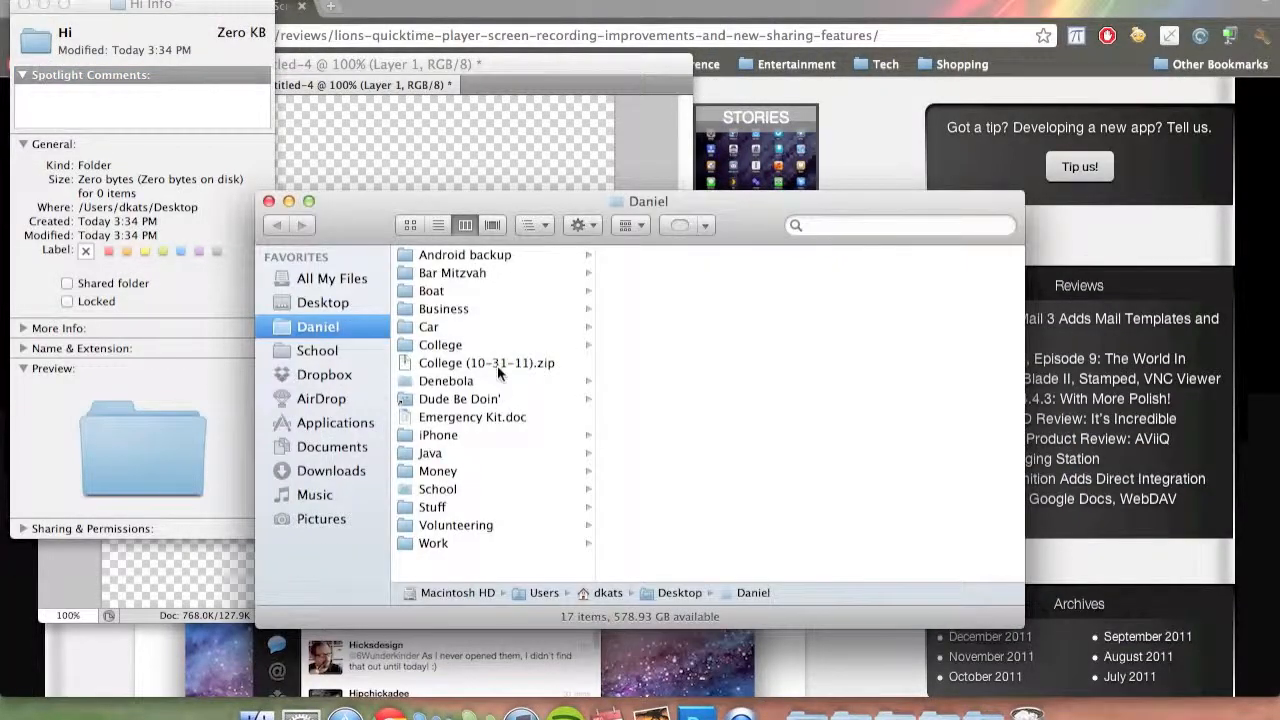
{"action": "left_click", "coordinate": [443, 487]}
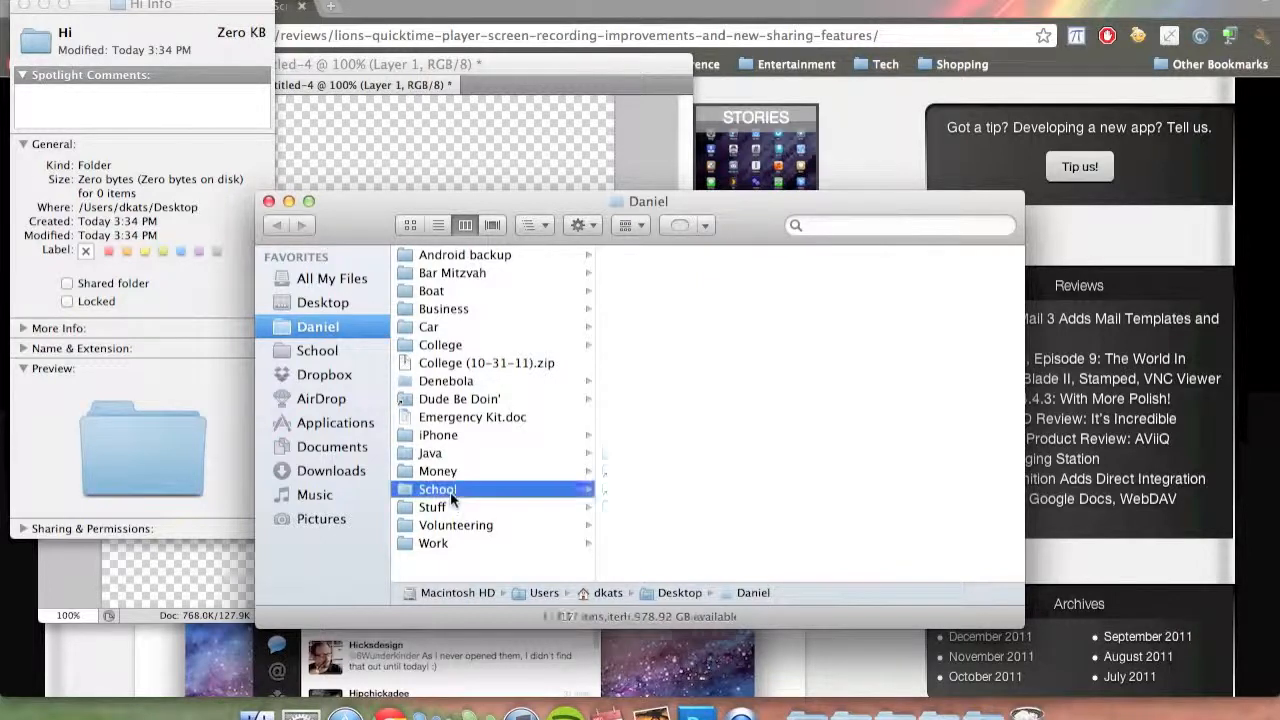
{"action": "key", "text": "super+i"}
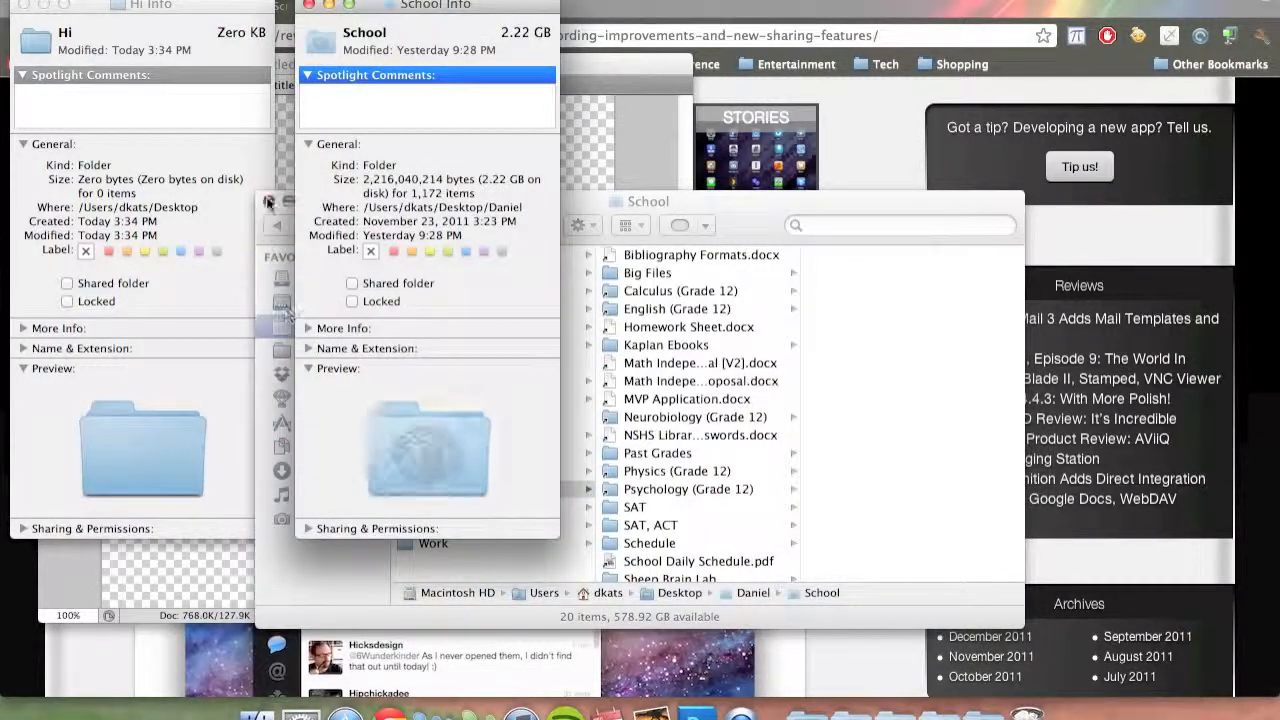
{"action": "left_click", "coordinate": [269, 201]}
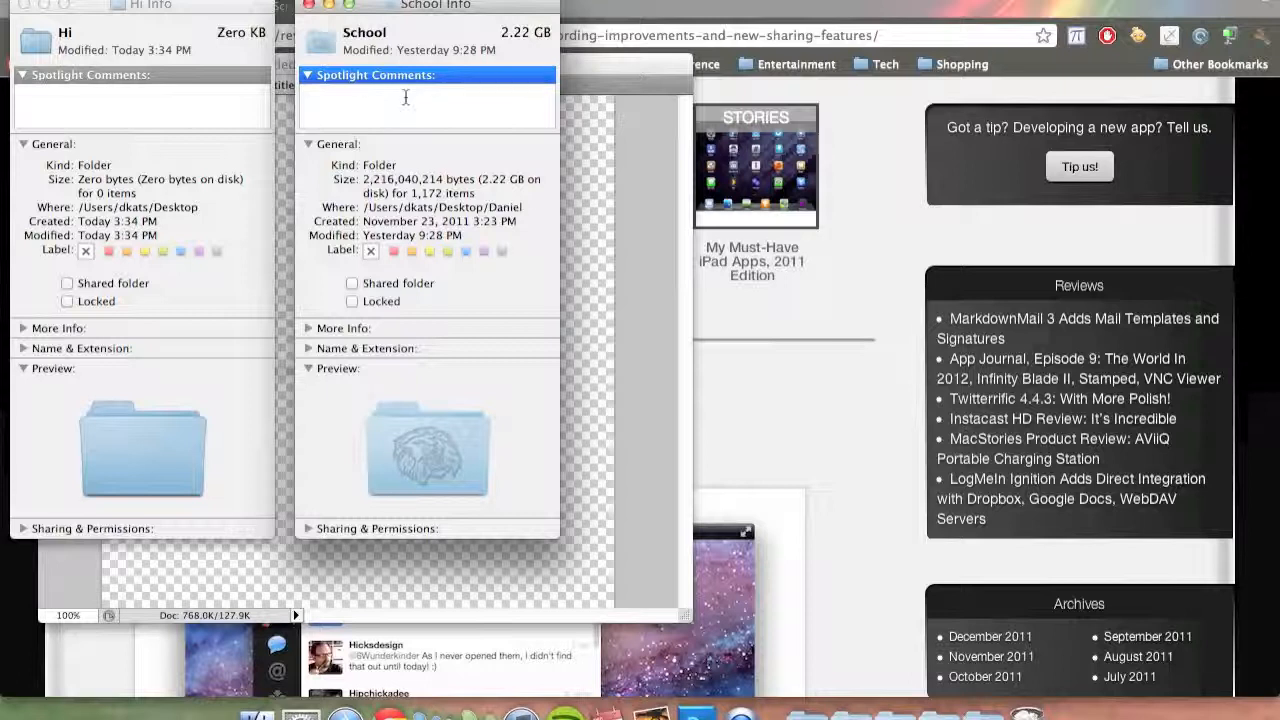
Return to Photoshop and paste the School folder's lion icon into a new document
{"action": "left_click", "coordinate": [589, 66]}
{"action": "key", "text": "super+n"}
{"action": "key", "text": "Return"}
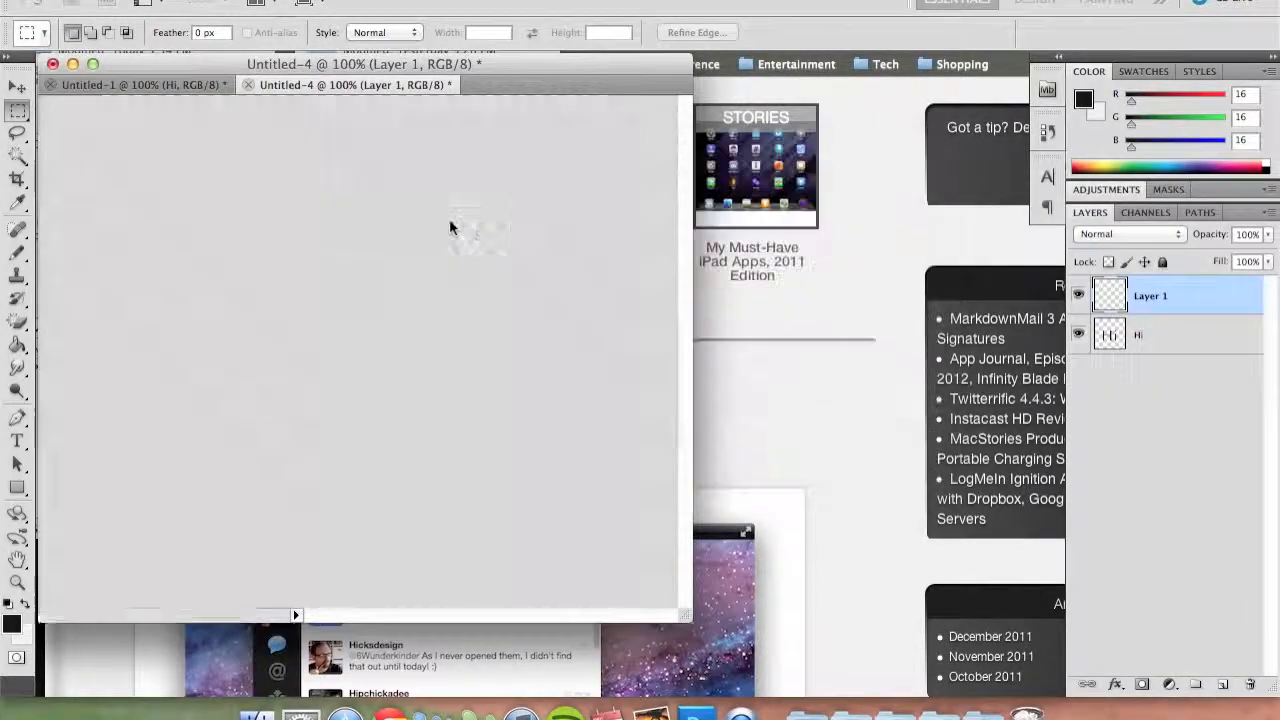
{"action": "key", "text": "super+v"}
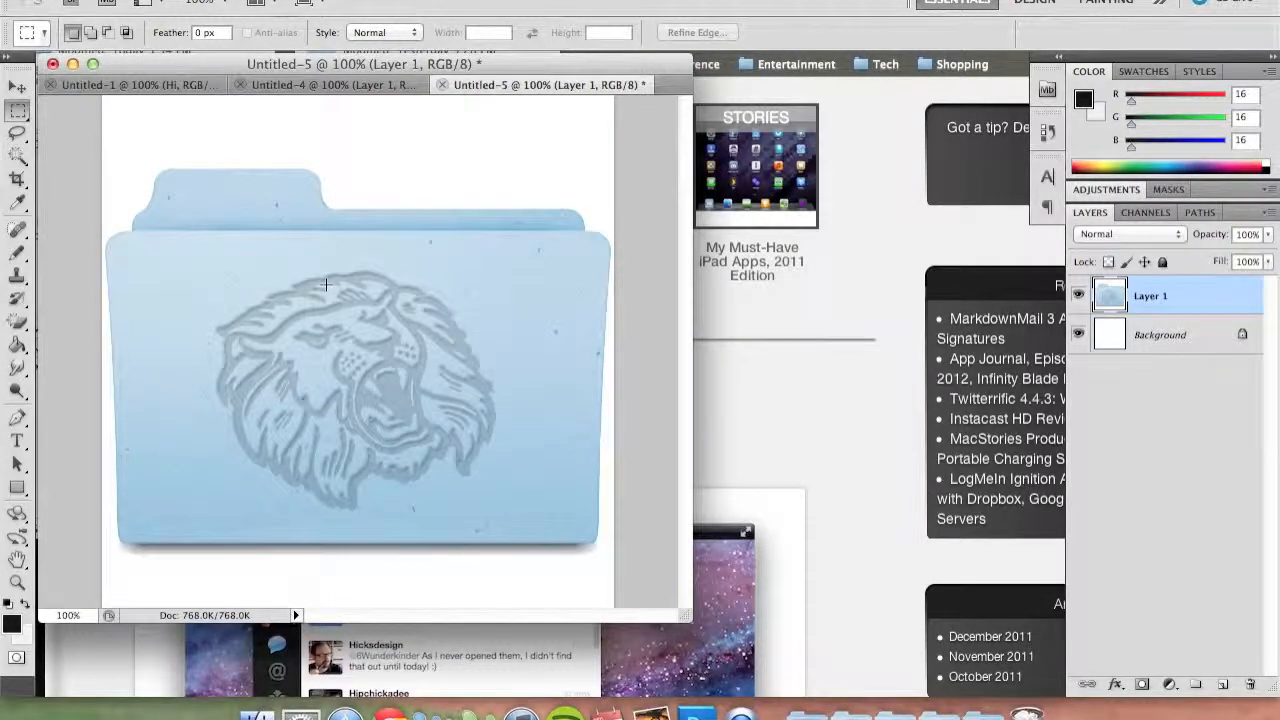
Close the lion icon document without saving and return to the document with the duplicated Hi layer
{"action": "left_click", "coordinate": [358, 85]}
{"action": "left_click", "coordinate": [470, 85]}
{"action": "left_click", "coordinate": [442, 84]}
{"action": "left_click", "coordinate": [556, 246]}
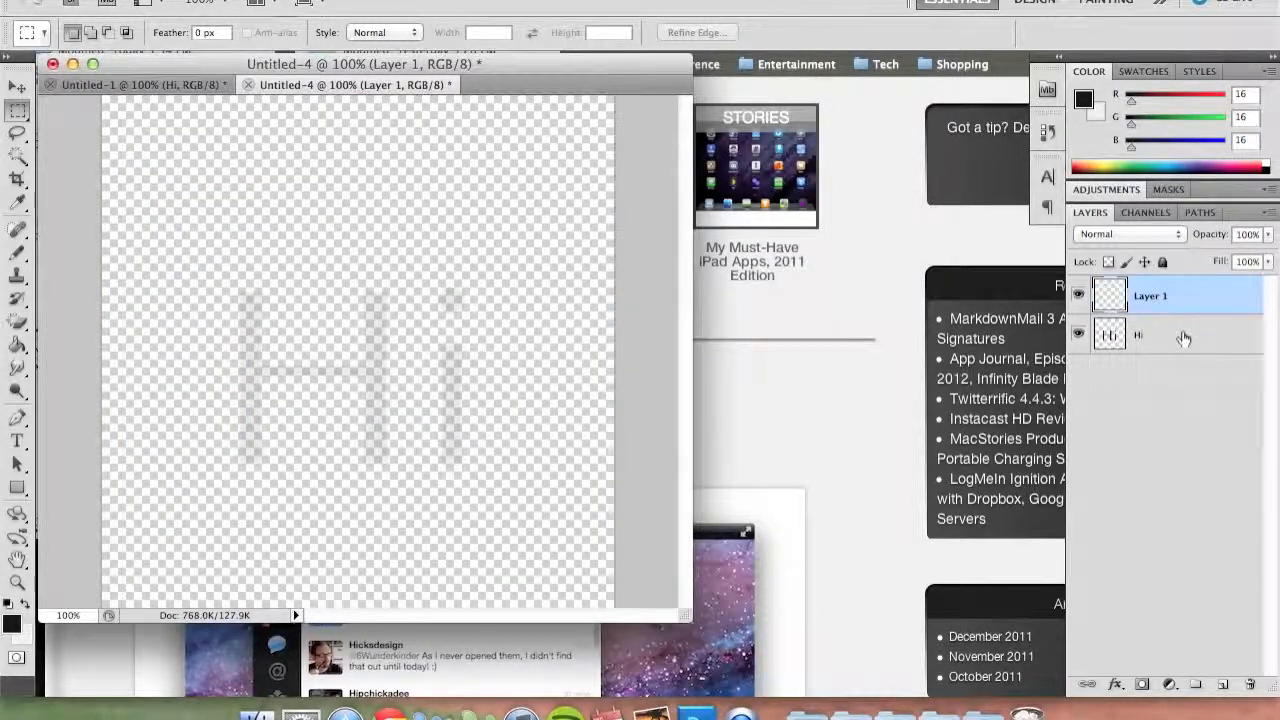
Merge the empty Layer 1 with the duplicated Hi layer beneath it into a single layer
{"action": "left_click", "coordinate": [1188, 336]}
{"action": "left_click", "coordinate": [1163, 298]}
{"action": "key", "text": "super+e"}
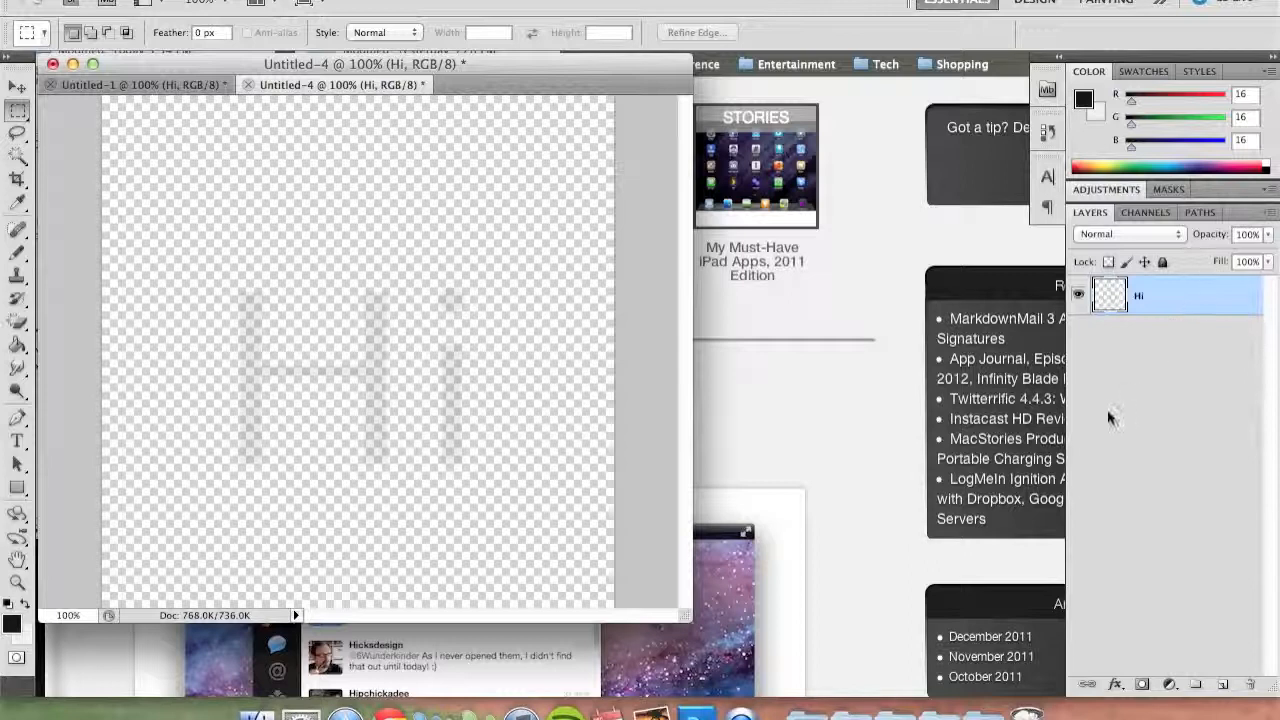
Copy the entire merged Hi layer and paste it into the Untitled-1 folder document
{"action": "key", "text": "super+a"}
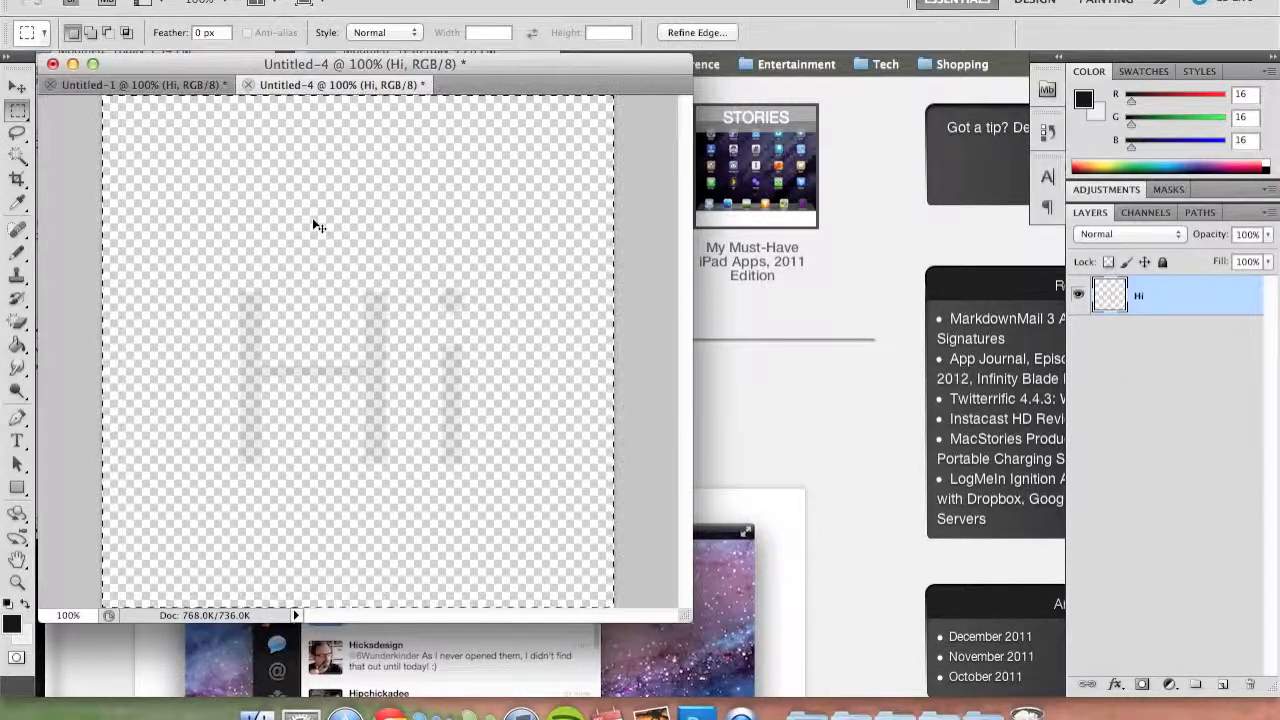
{"action": "left_click", "coordinate": [185, 86]}
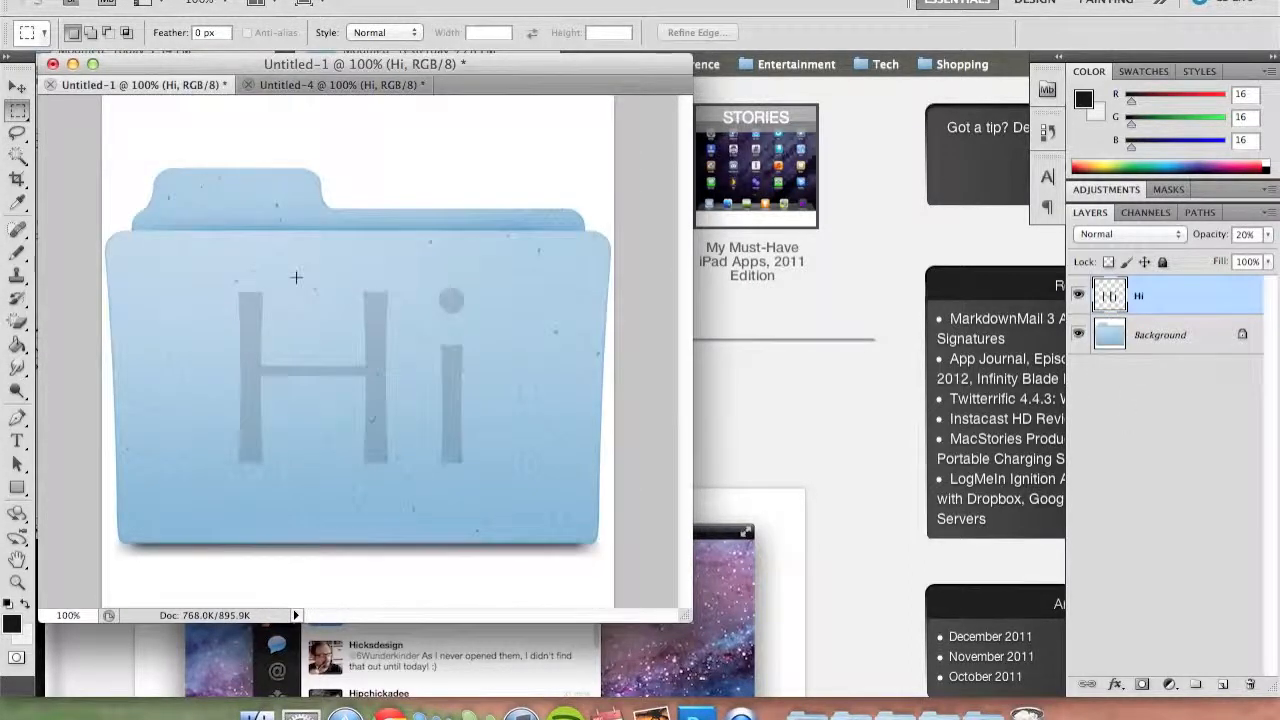
{"action": "key", "text": "super+v"}
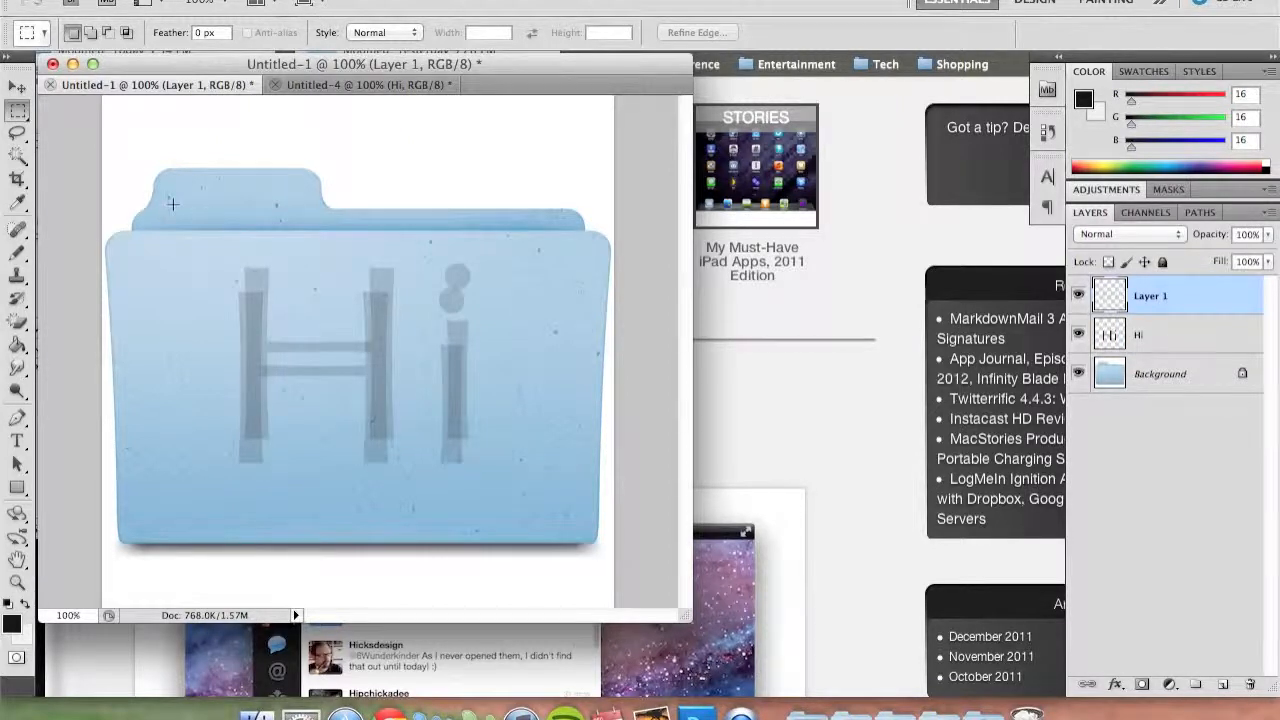
Delete the original Hi layer and move the pasted Hi lettering down to the middle of the folder's front
{"action": "left_click", "coordinate": [1190, 347]}
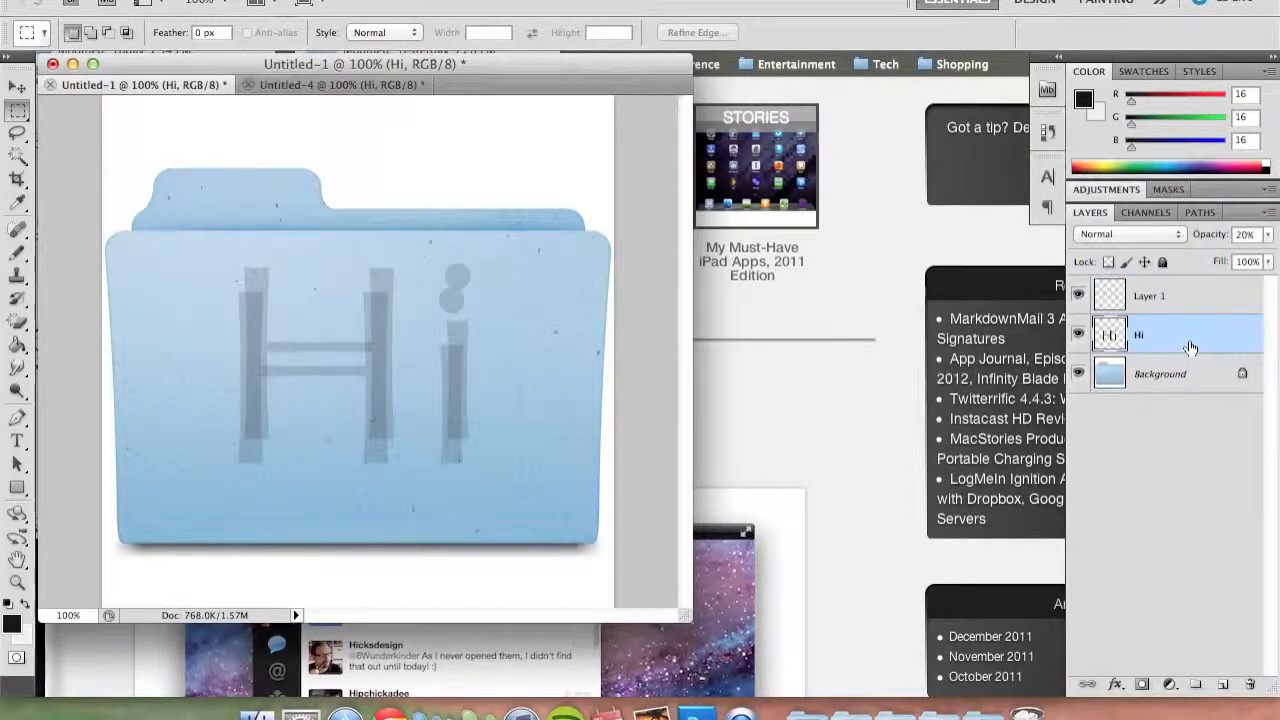
{"action": "key", "text": "Delete"}
{"action": "left_click", "coordinate": [1147, 296]}
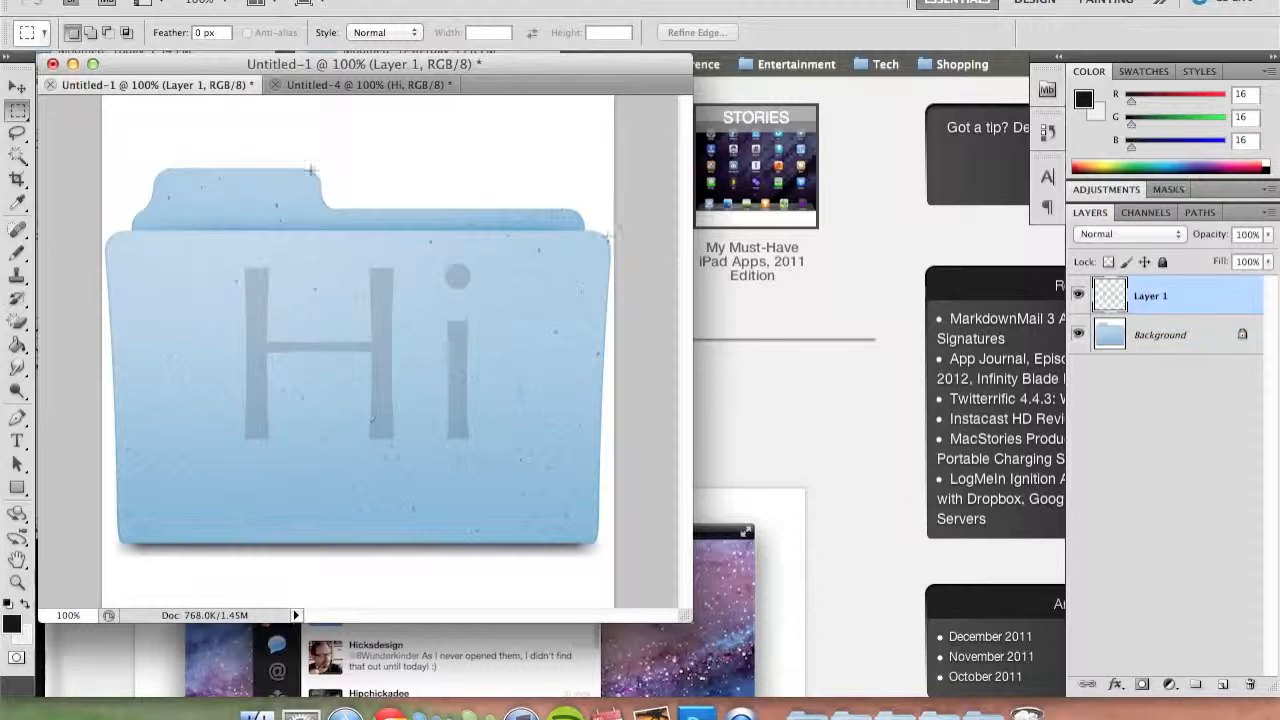
{"action": "left_click", "coordinate": [17, 87]}
{"action": "left_click_drag", "start_coordinate": [345, 330], "coordinate": [337, 357]}
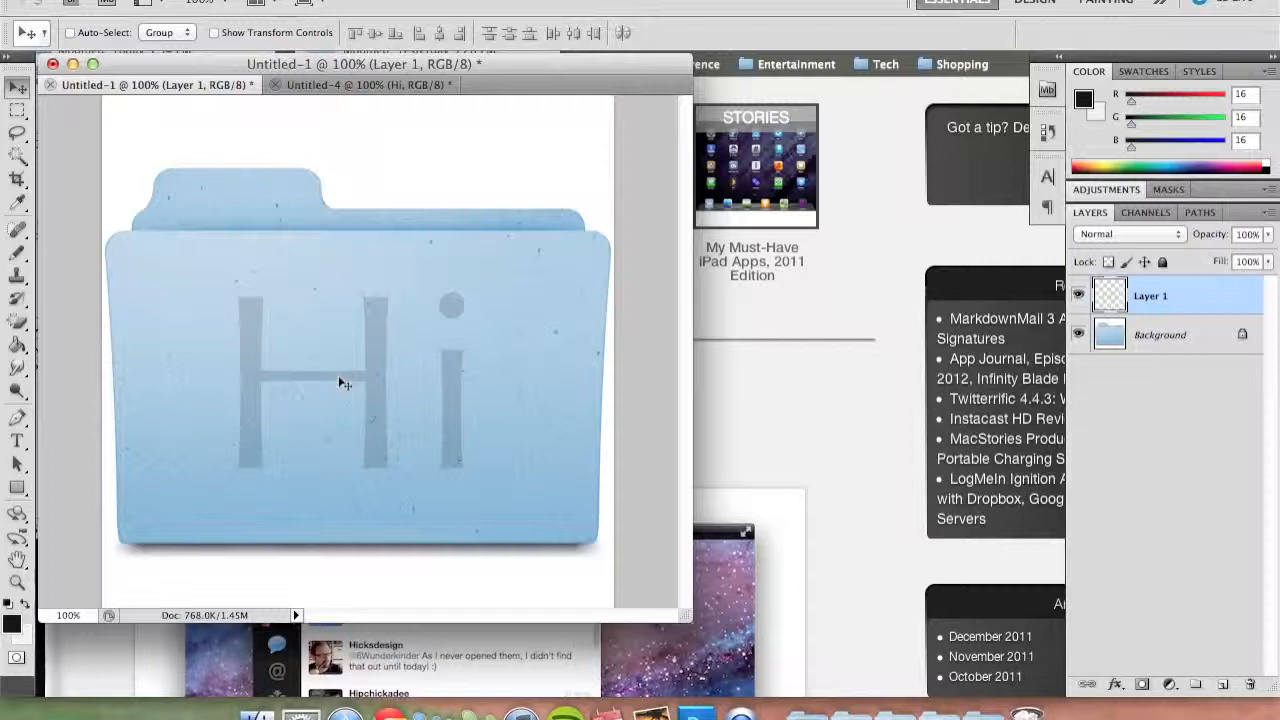
Add a Bevel and Emboss effect to Layer 1 with the Emboss style and the direction set to Down
{"action": "double_click", "coordinate": [1170, 301]}
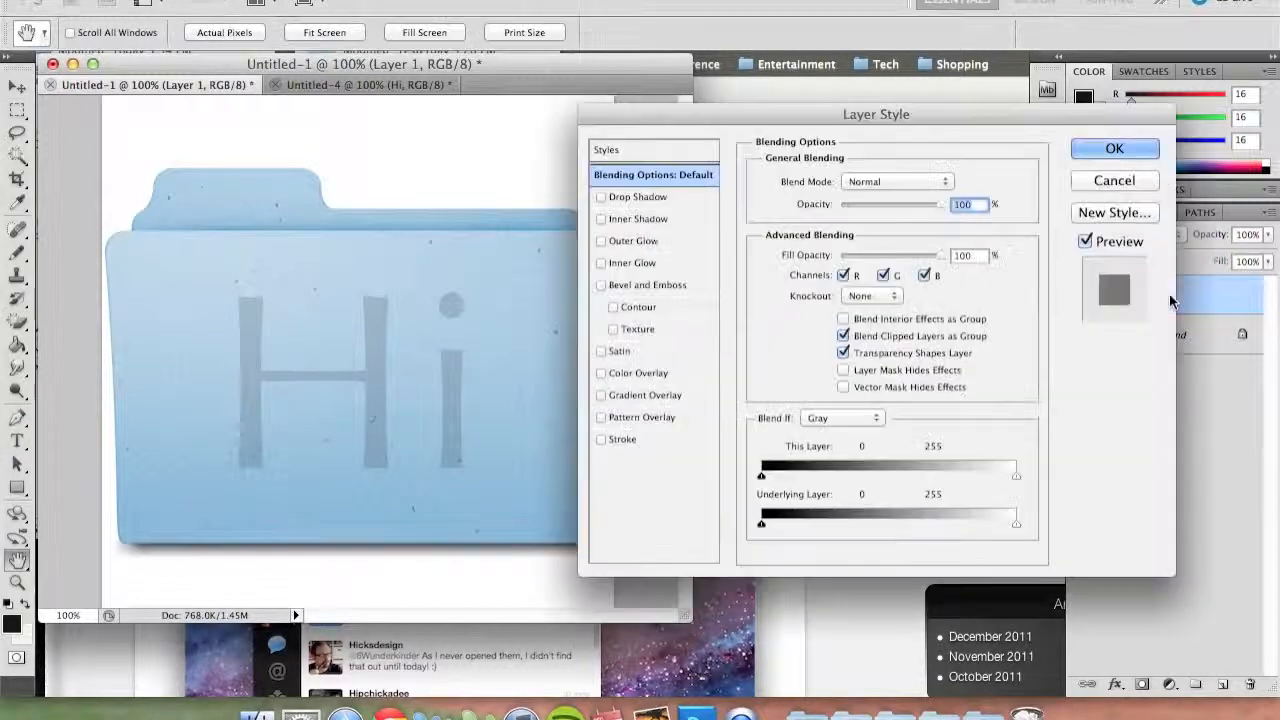
{"action": "left_click", "coordinate": [648, 286]}
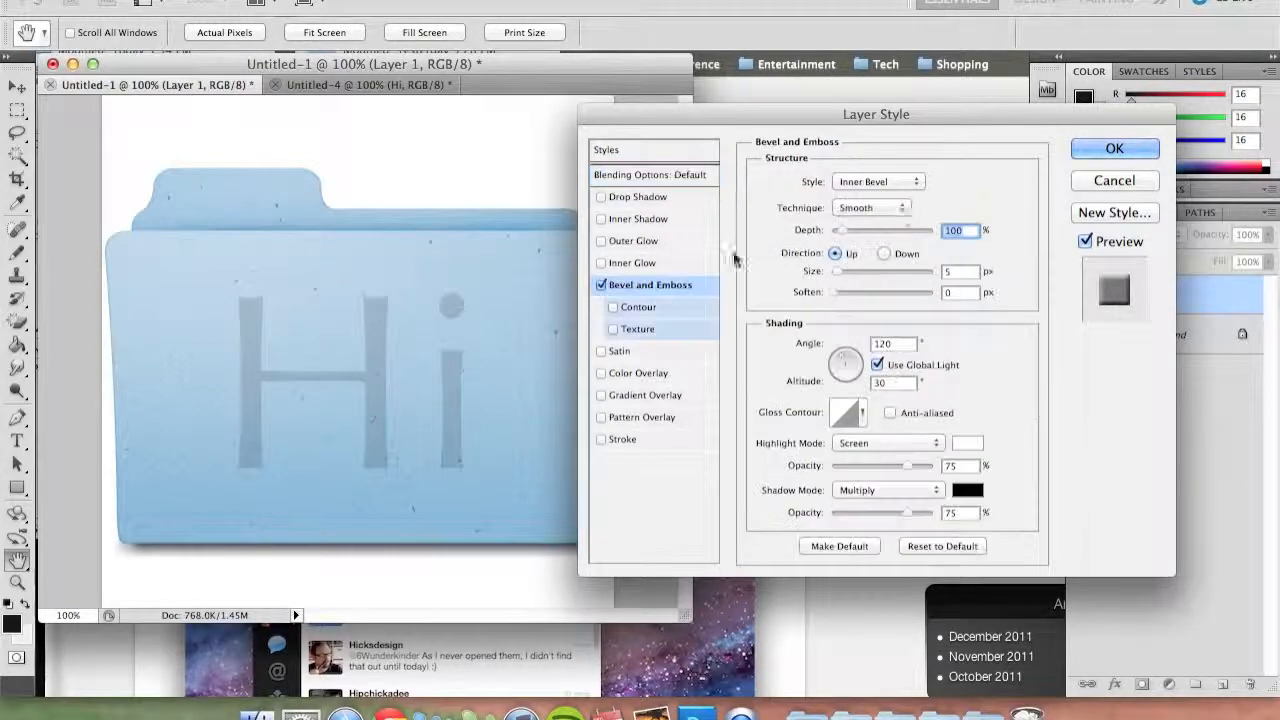
{"action": "left_click", "coordinate": [897, 205]}
{"action": "left_click", "coordinate": [895, 207]}
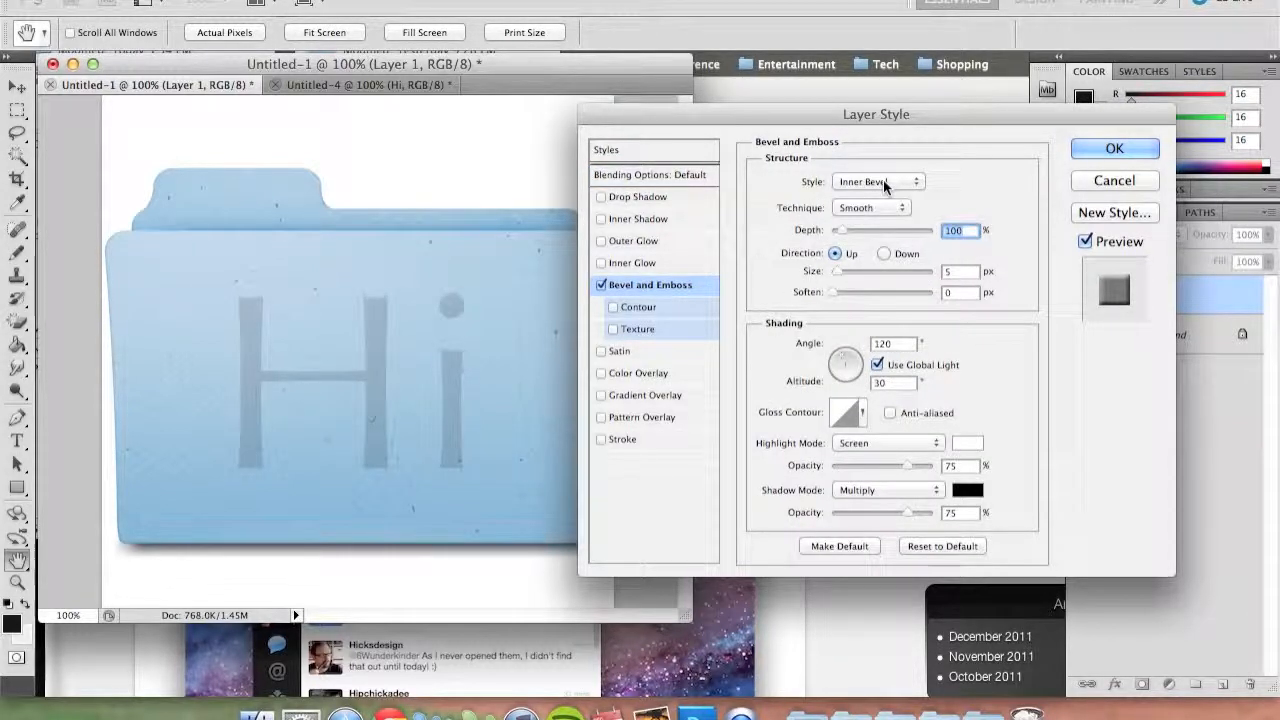
{"action": "left_click", "coordinate": [914, 182]}
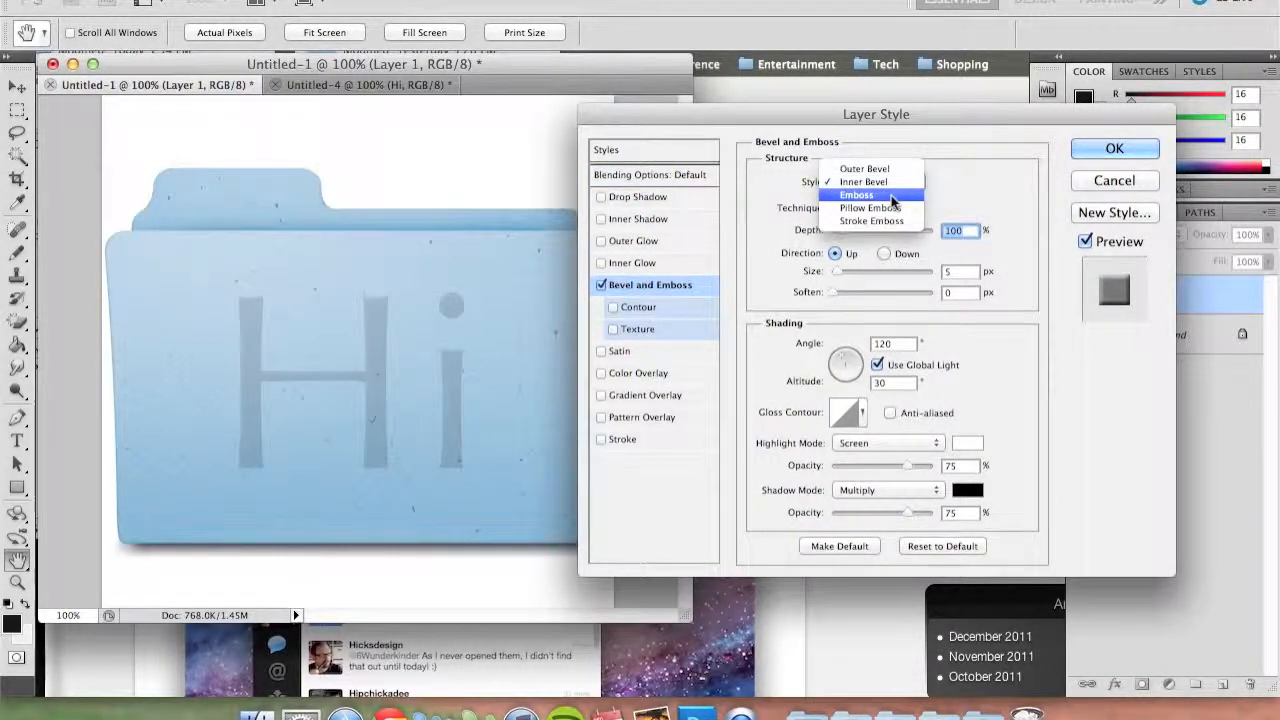
{"action": "left_click", "coordinate": [893, 200]}
{"action": "left_click", "coordinate": [883, 253]}
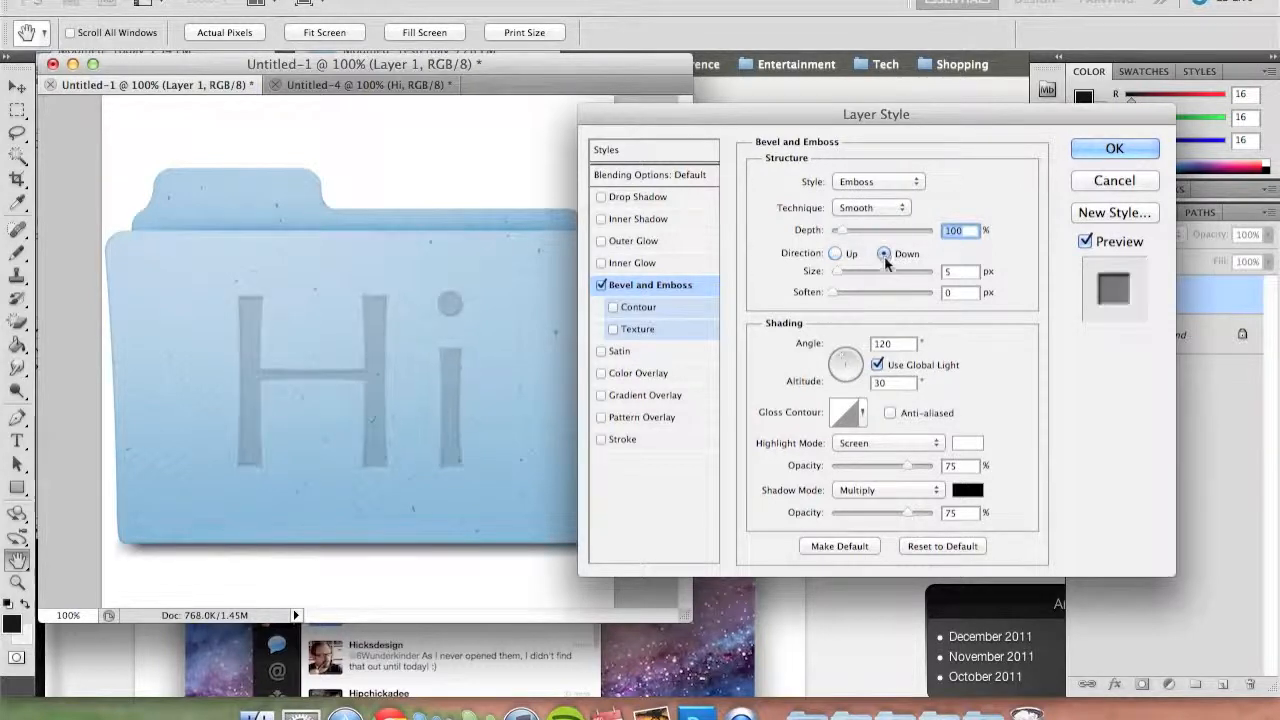
Set the bevel's highlight opacity to 0% and shadow opacity to 100%, and apply the layer style
{"action": "double_click", "coordinate": [969, 467]}
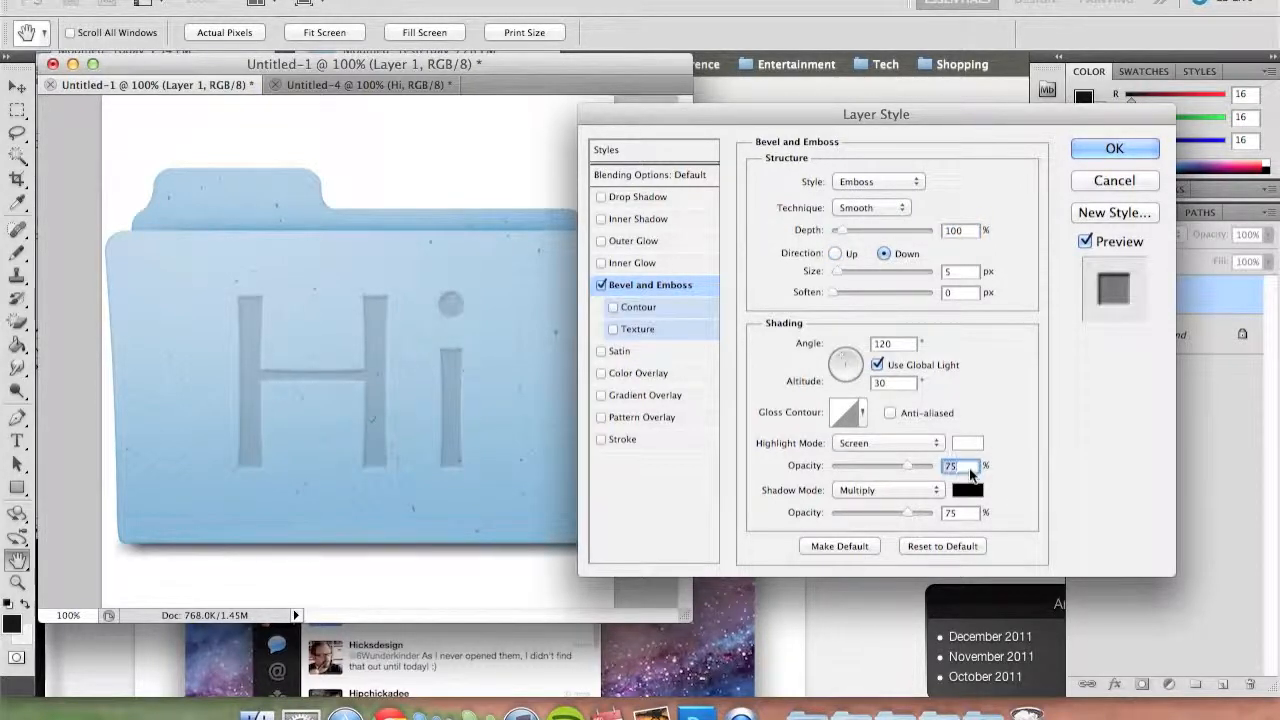
{"action": "type", "text": "0"}
{"action": "key", "text": "Tab"}
{"action": "type", "text": "100"}
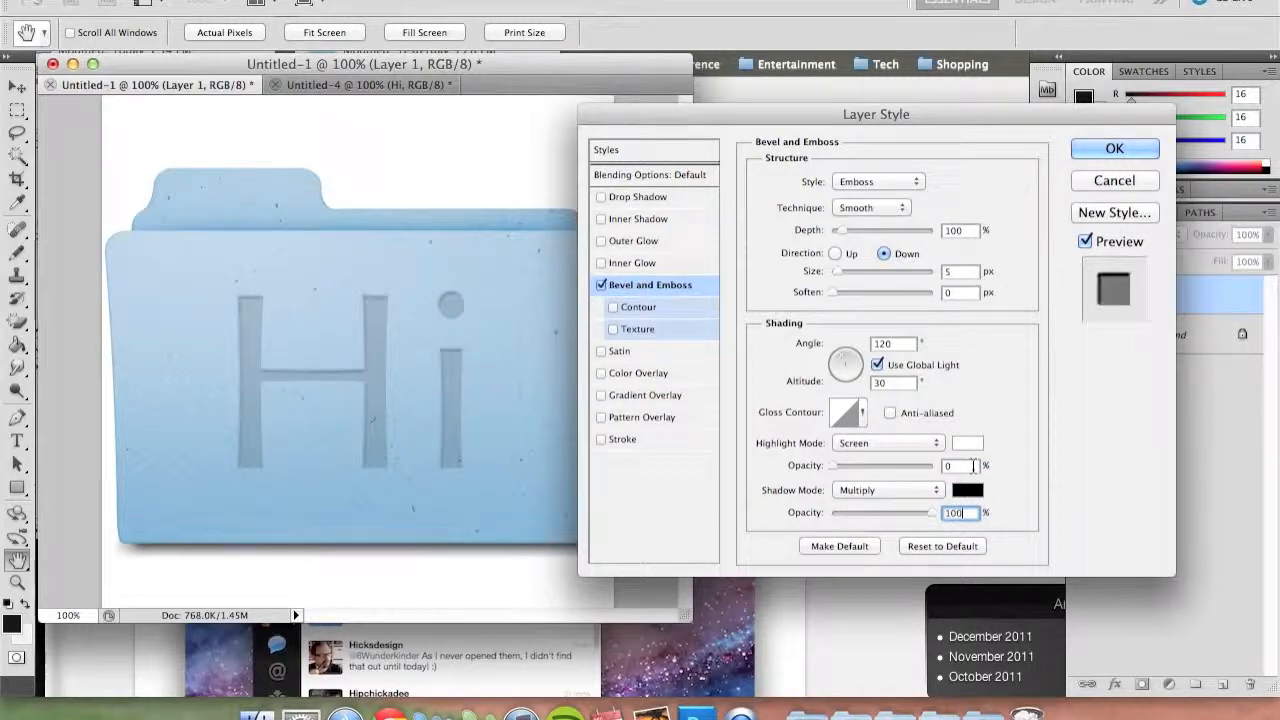
{"action": "left_click", "coordinate": [1126, 152]}
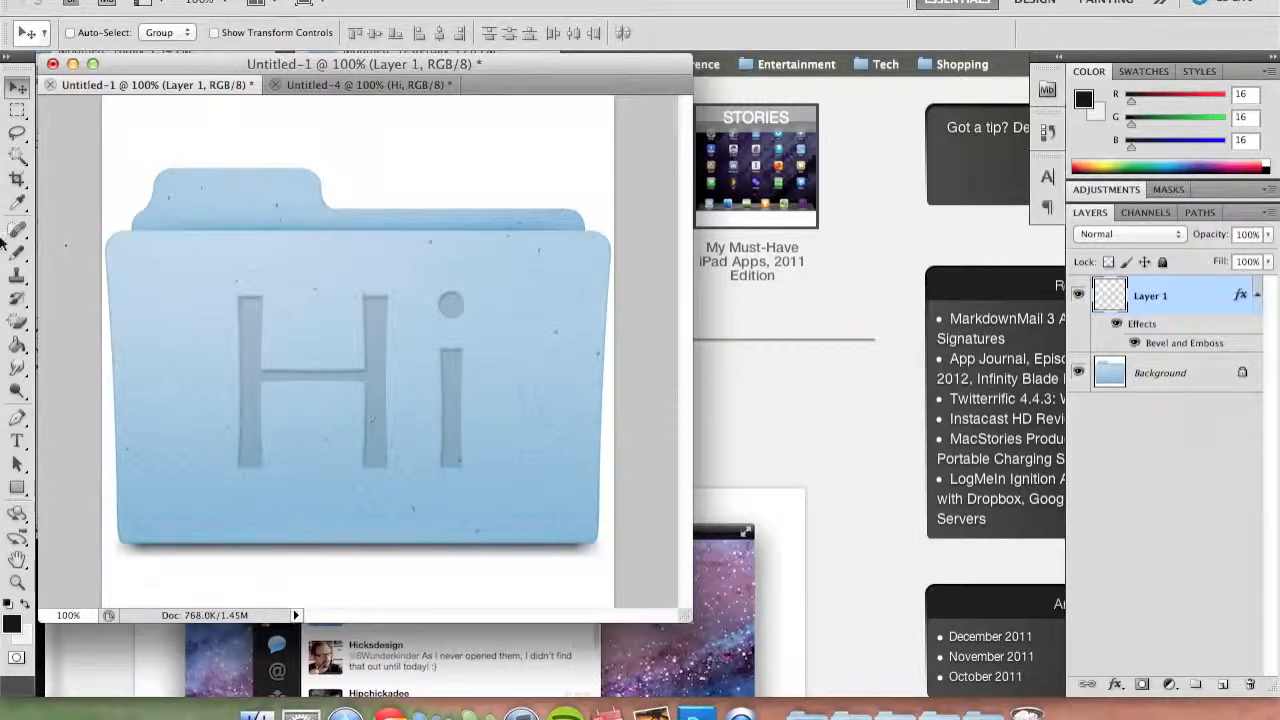
Merge the engraved lettering into the Background layer and erase the white area around the folder with the Magic Eraser
{"action": "key", "text": "super+e"}
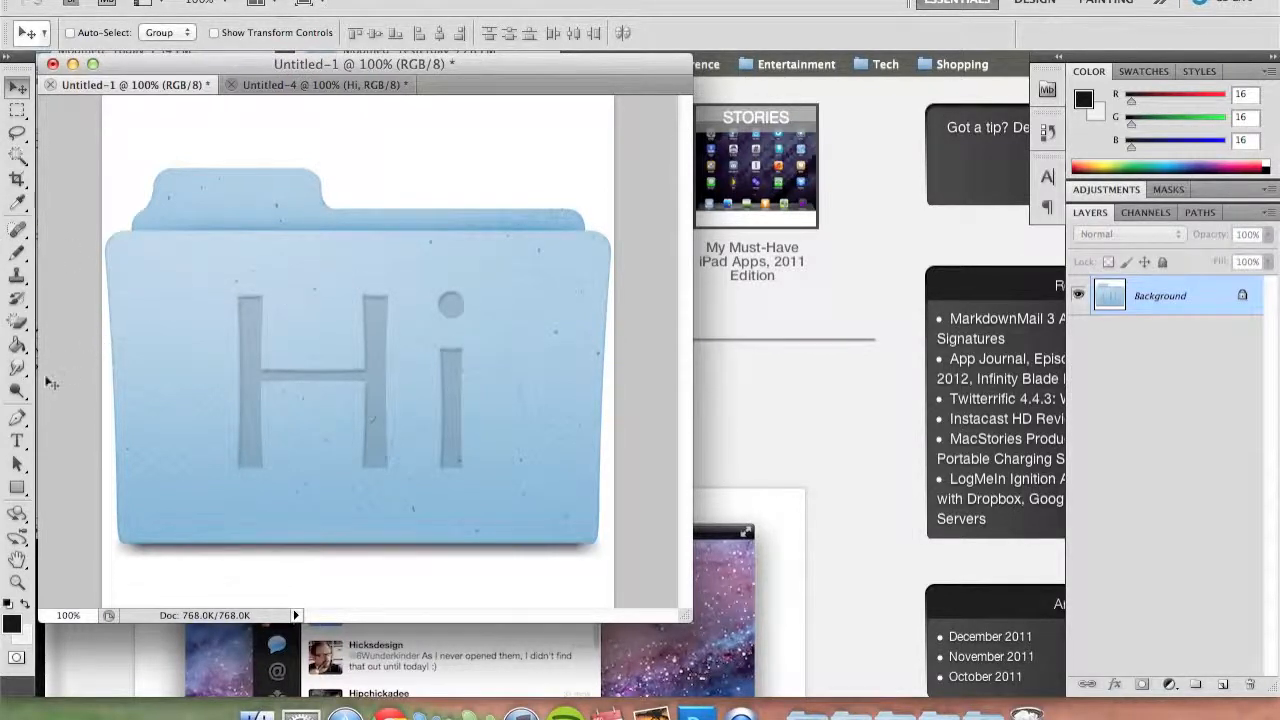
{"action": "left_click", "coordinate": [17, 320]}
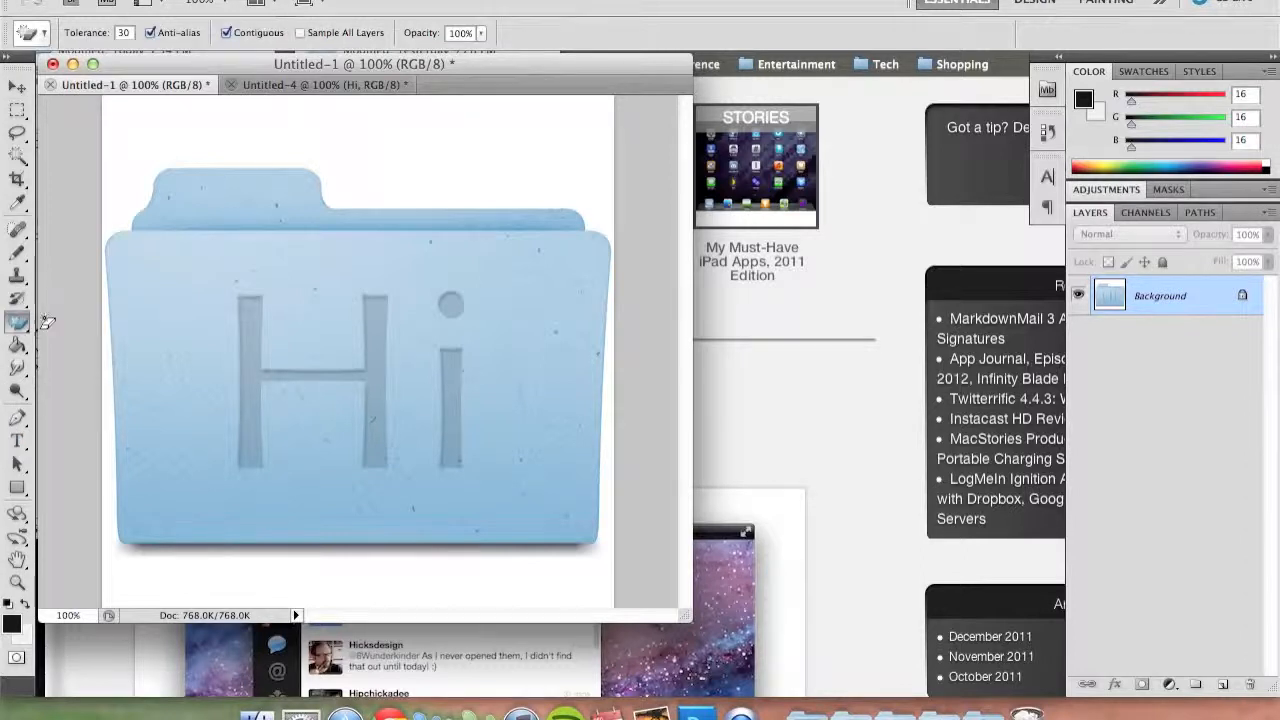
{"action": "left_click", "coordinate": [438, 147]}
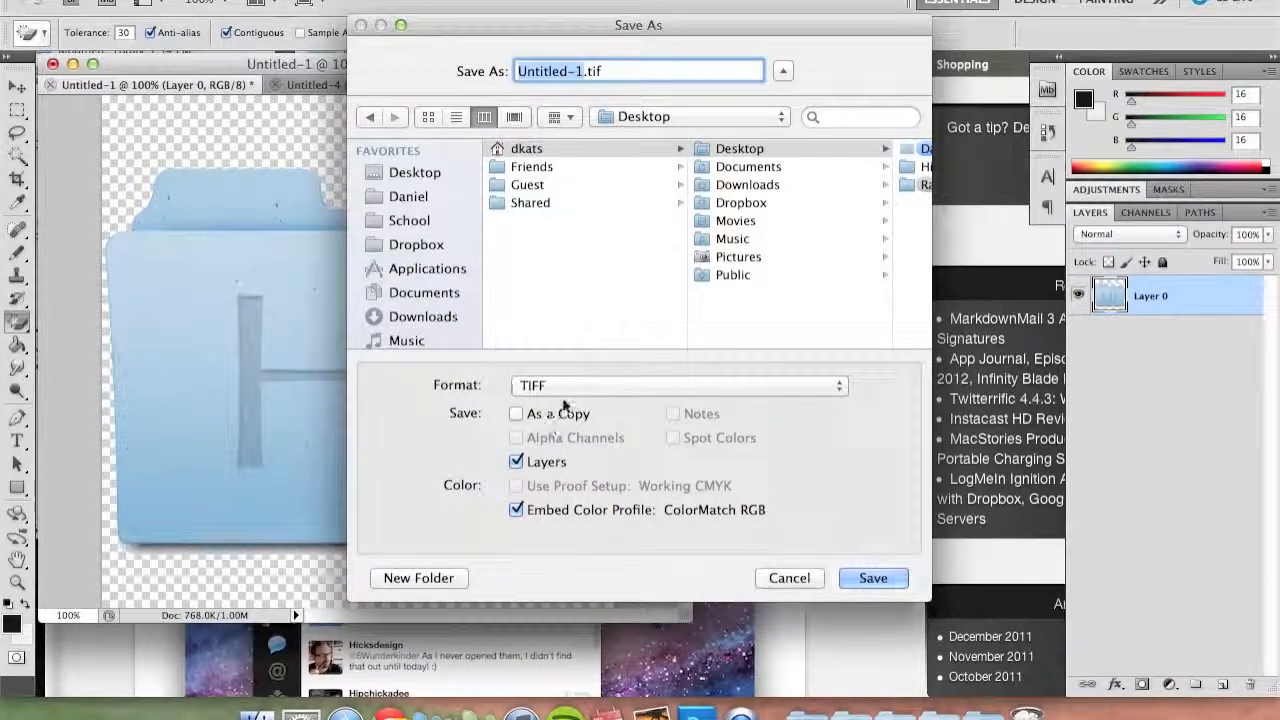
Save the image to the Desktop as Untitled-1.tif in TIFF format with no image compression and transparency saved
{"action": "left_click", "coordinate": [795, 146]}
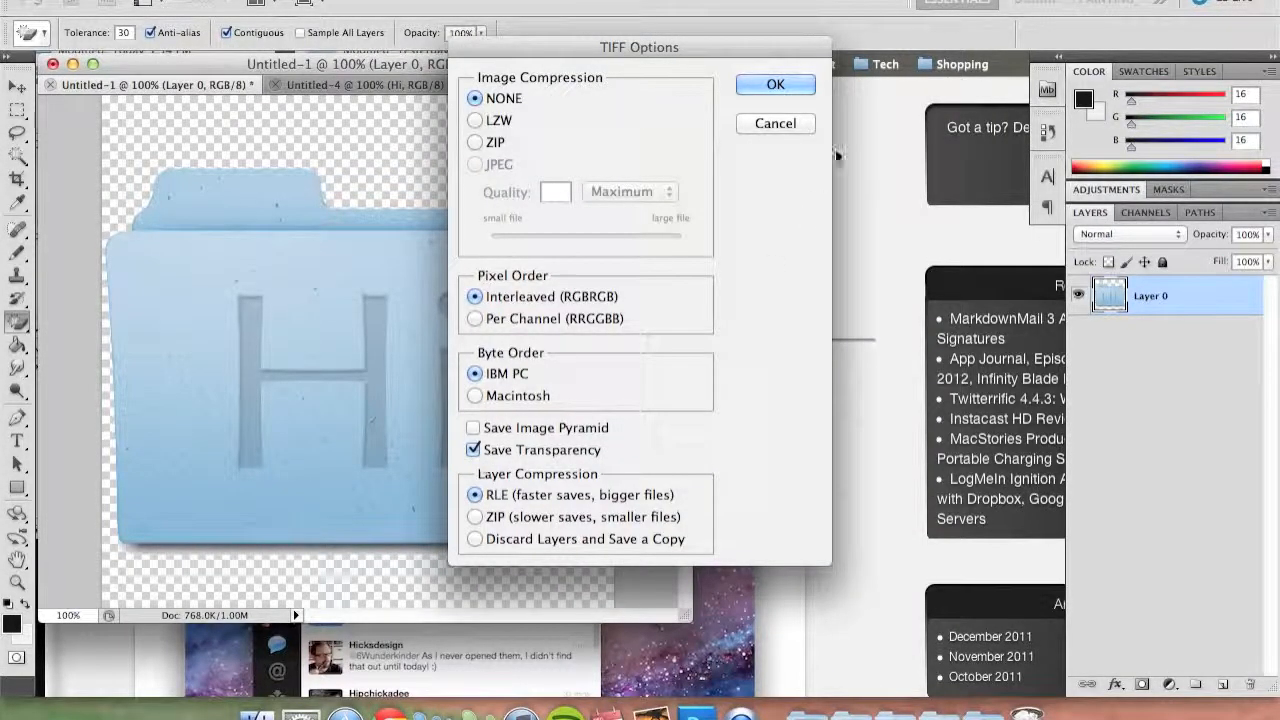
{"action": "left_click", "coordinate": [784, 88]}
{"action": "left_click", "coordinate": [799, 256]}
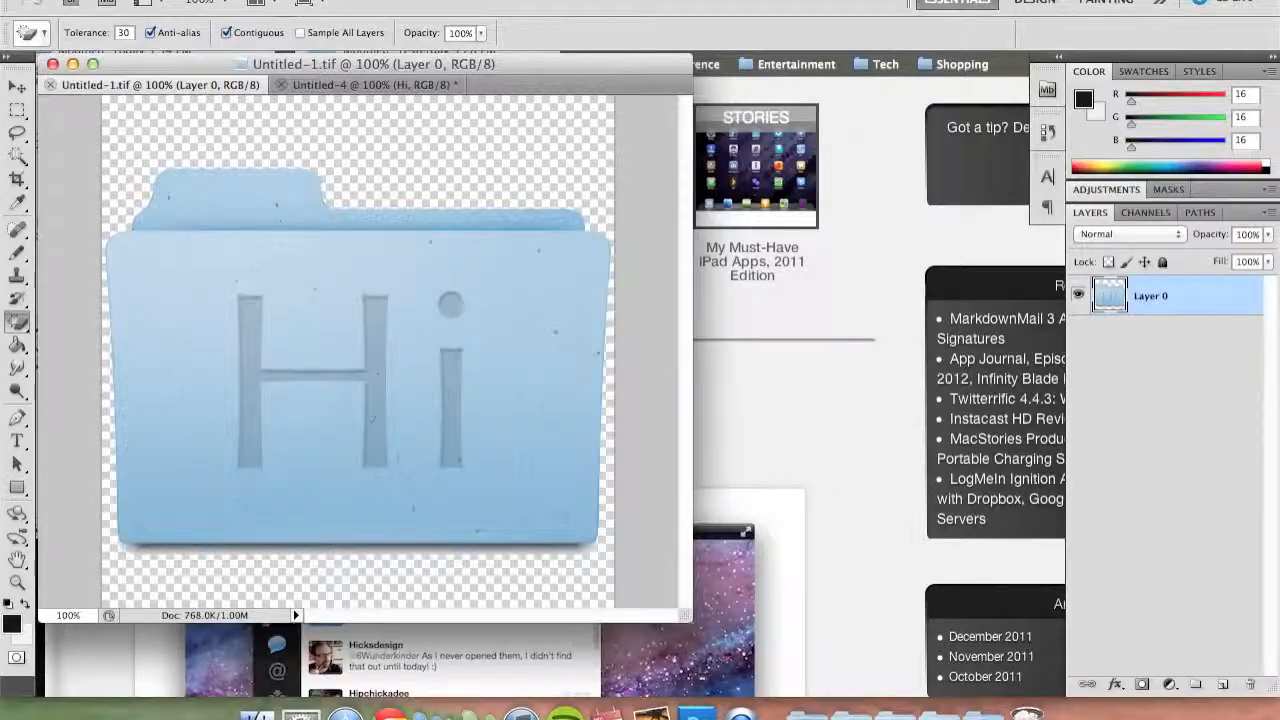
Switch to Finder and close the School folder's info window, leaving the Hi folder's info open
{"action": "mouse_move", "coordinate": [1, 718]}
{"action": "key", "text": "super+Tab"}
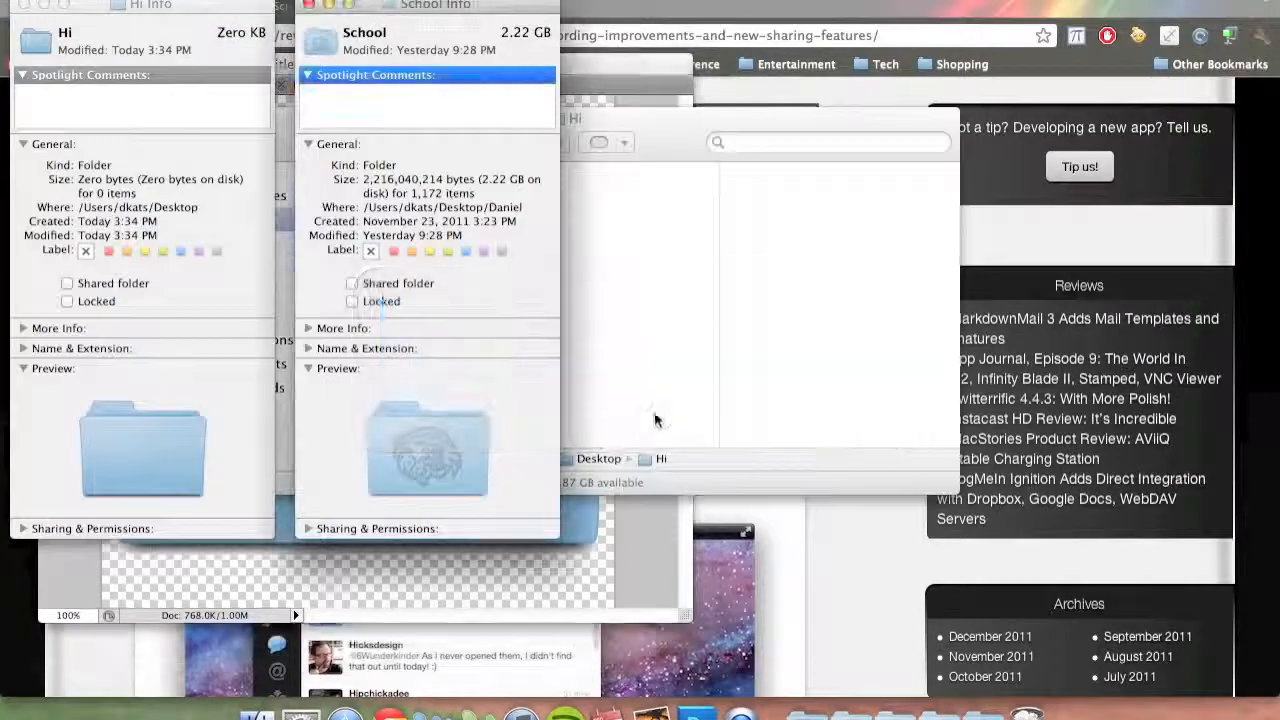
{"action": "left_click", "coordinate": [308, 5]}
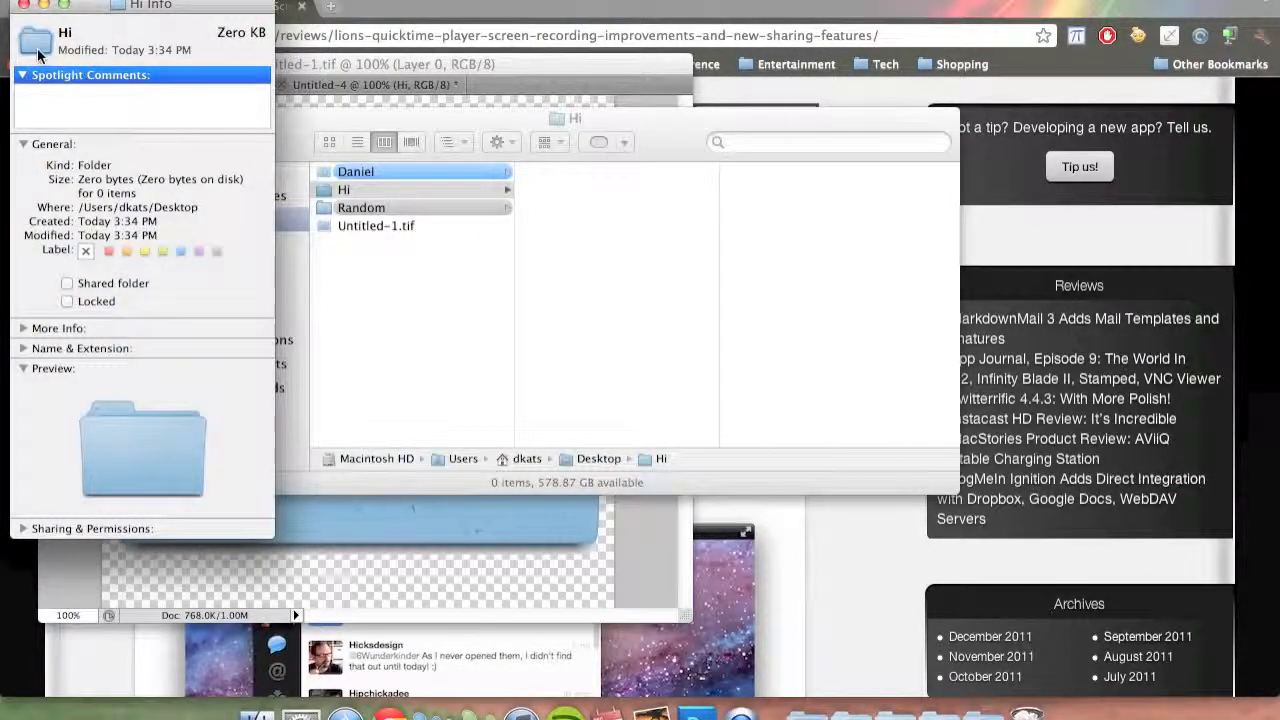
Try using a copy of the desktop's Untitled-1.tif as the Hi folder's custom icon, and remove that icon again
{"action": "mouse_move", "coordinate": [1279, 719]}
{"action": "left_click", "coordinate": [1219, 476]}
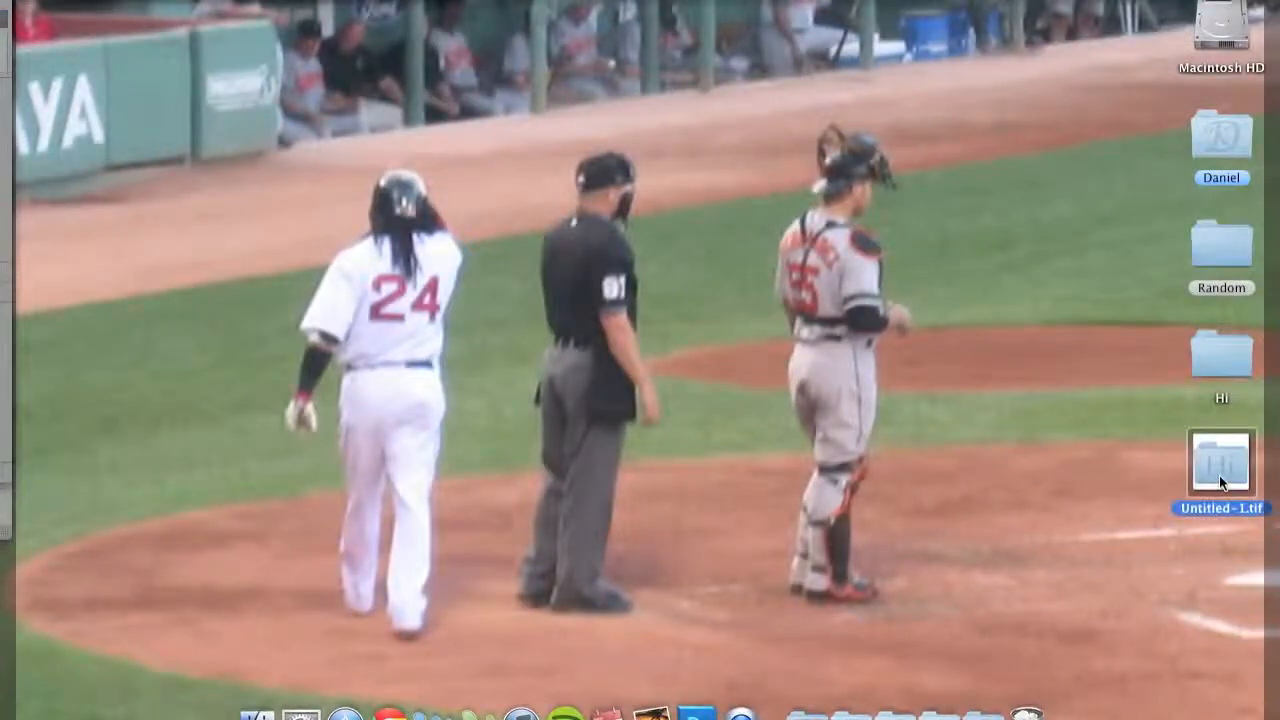
{"action": "mouse_move", "coordinate": [1279, 719]}
{"action": "left_click", "coordinate": [45, 44]}
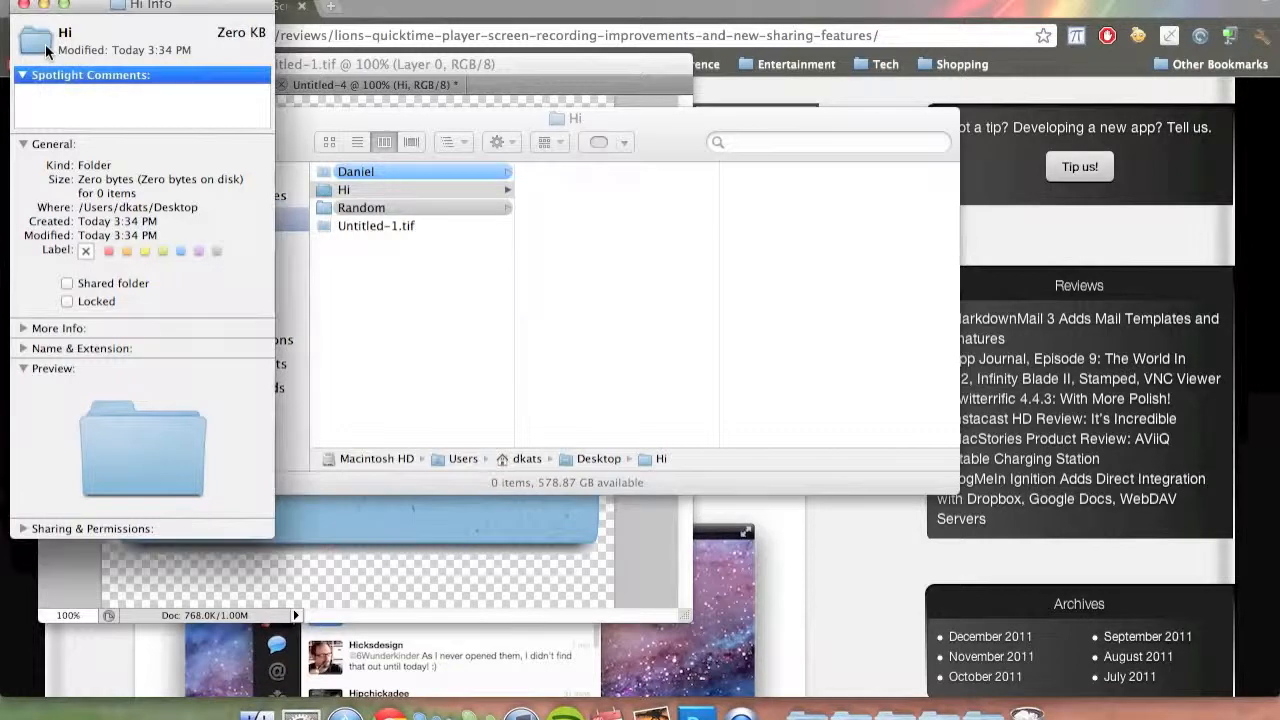
{"action": "key", "text": "super+v"}
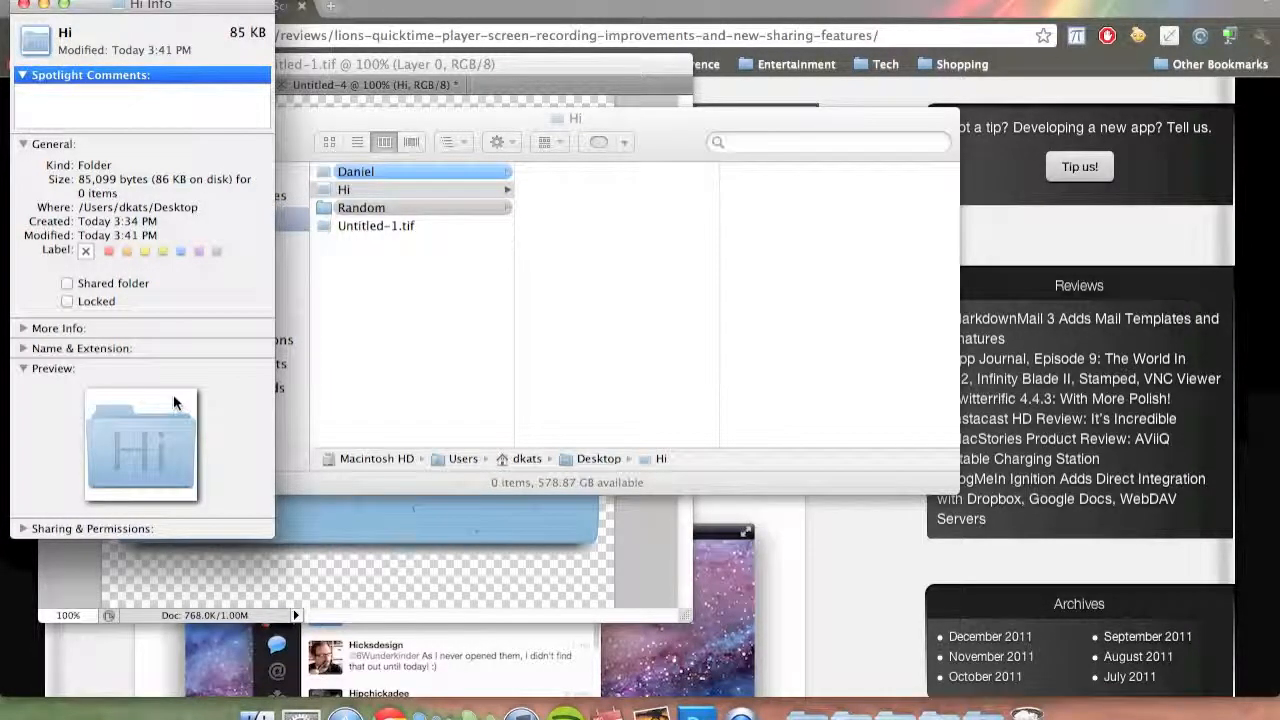
{"action": "key", "text": "Delete"}
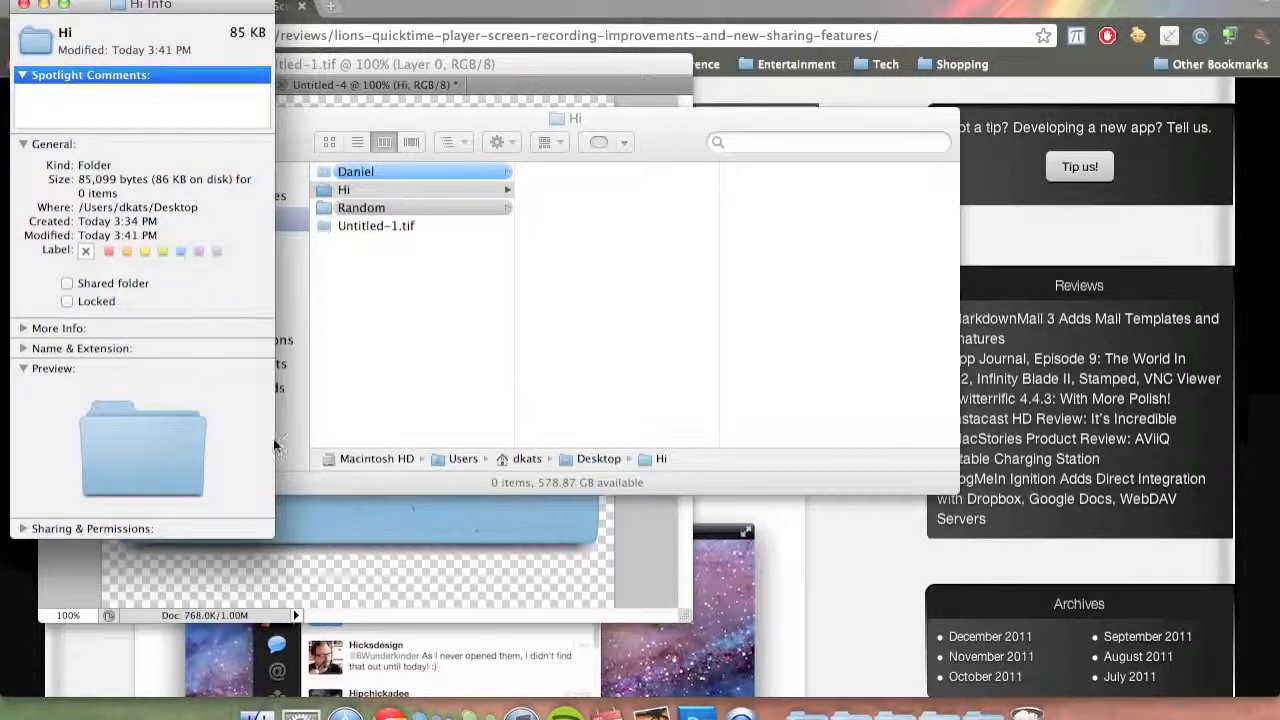
Launch Img2icns from the Utilities (Me) group in Launchpad and decline automatic update checks
{"action": "key", "text": "F4"}
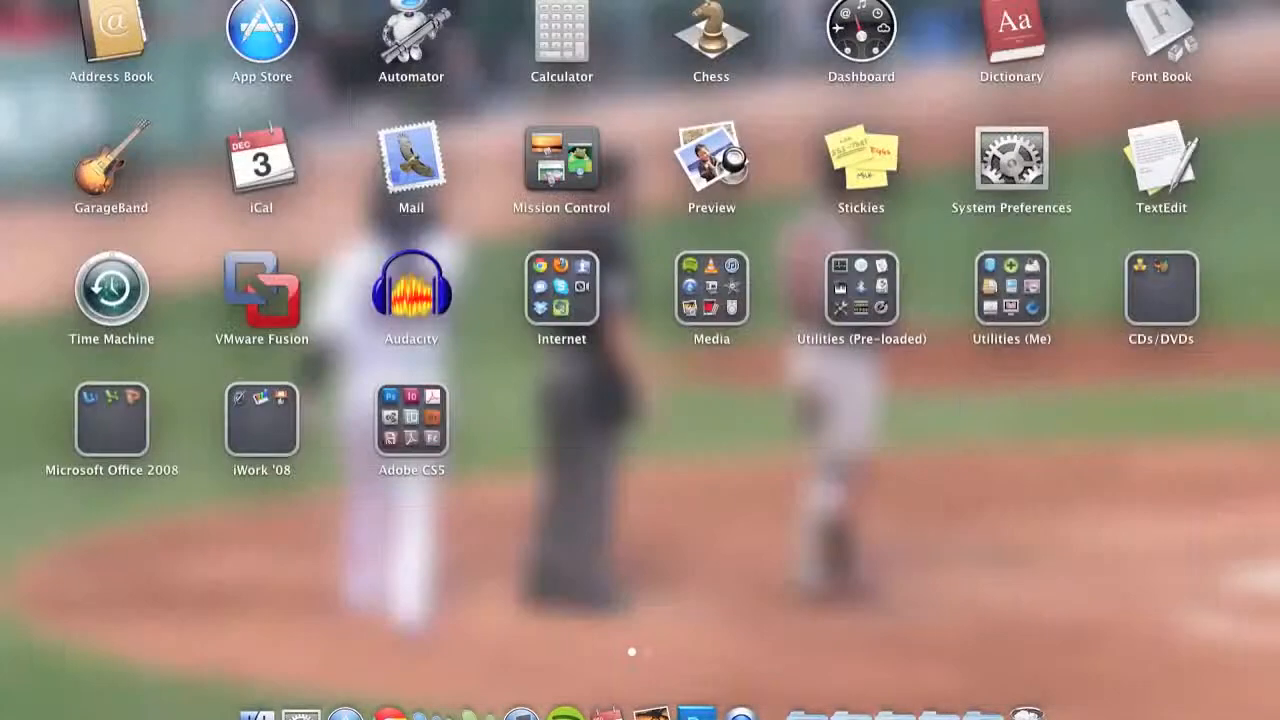
{"action": "left_click", "coordinate": [1011, 289]}
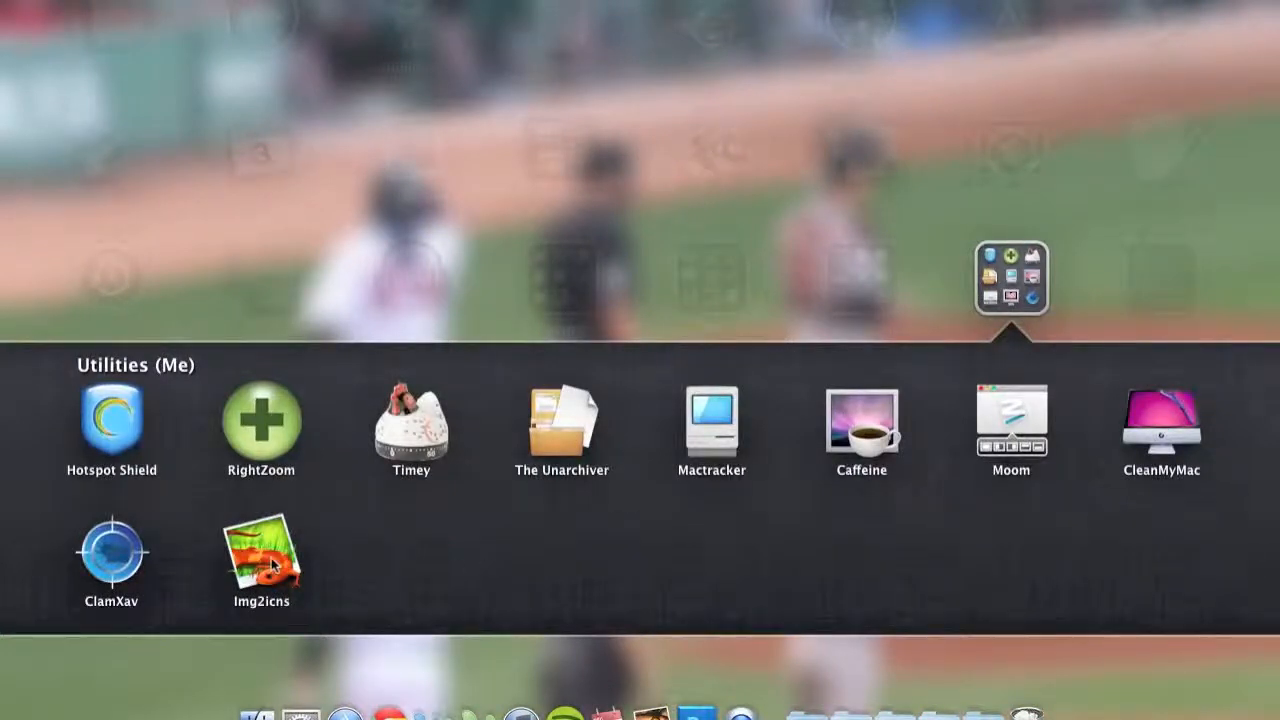
{"action": "left_click", "coordinate": [262, 555]}
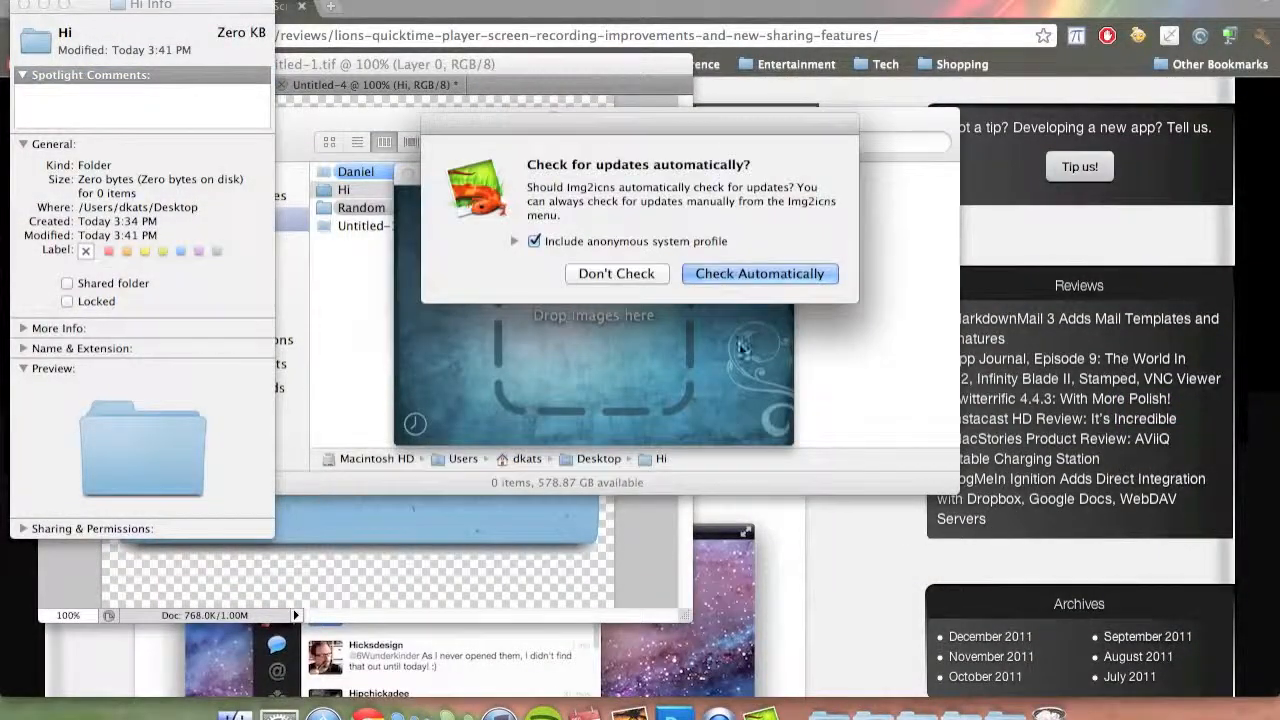
{"action": "left_click", "coordinate": [648, 274]}
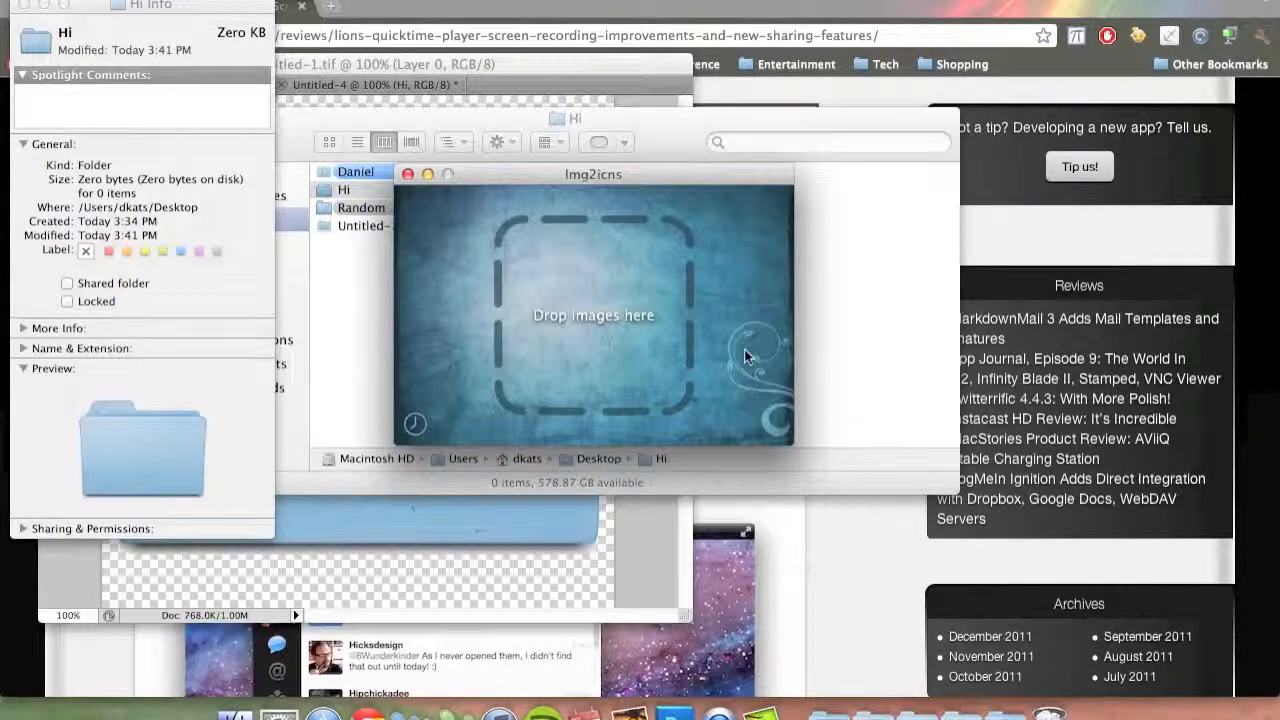
Load Untitled-1.tif from the desktop into Img2icns, export it as a Folder icon to the Desktop, and reveal the desktop
{"action": "key", "text": "F11"}
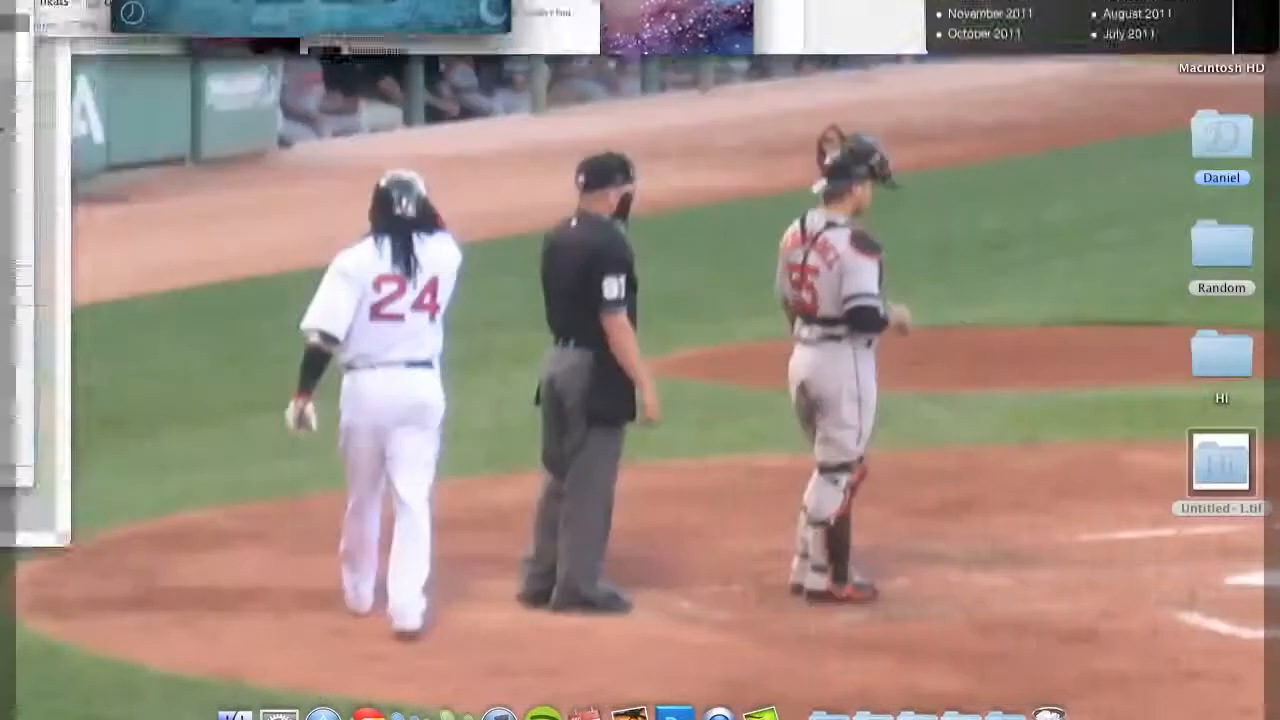
{"action": "left_click_drag", "start_coordinate": [1215, 473], "coordinate": [688, 390]}
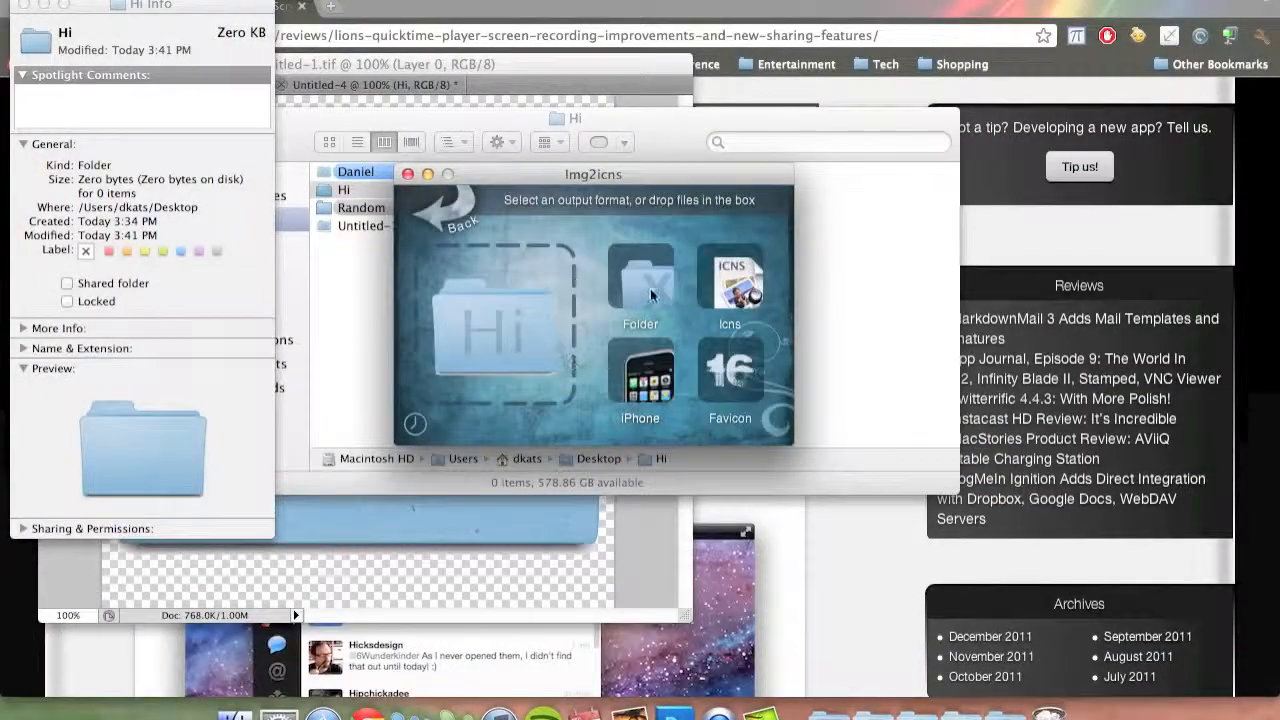
{"action": "left_click", "coordinate": [657, 283]}
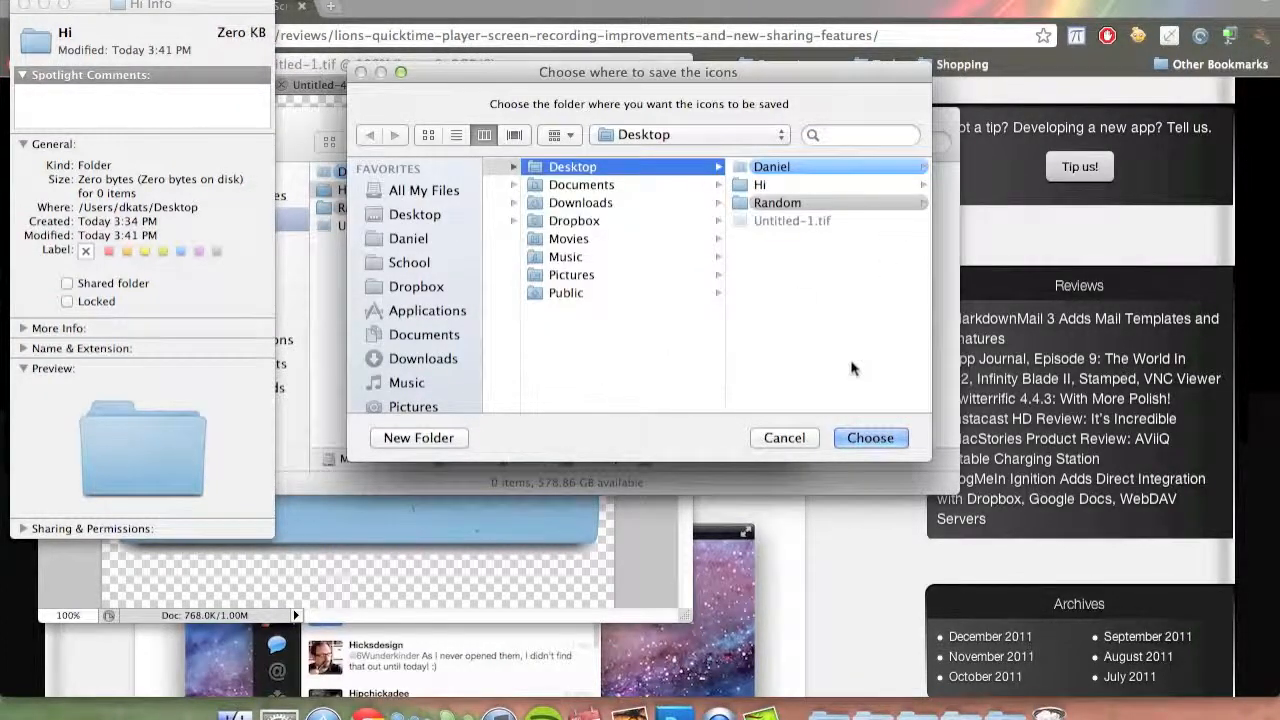
{"action": "key", "text": "Return"}
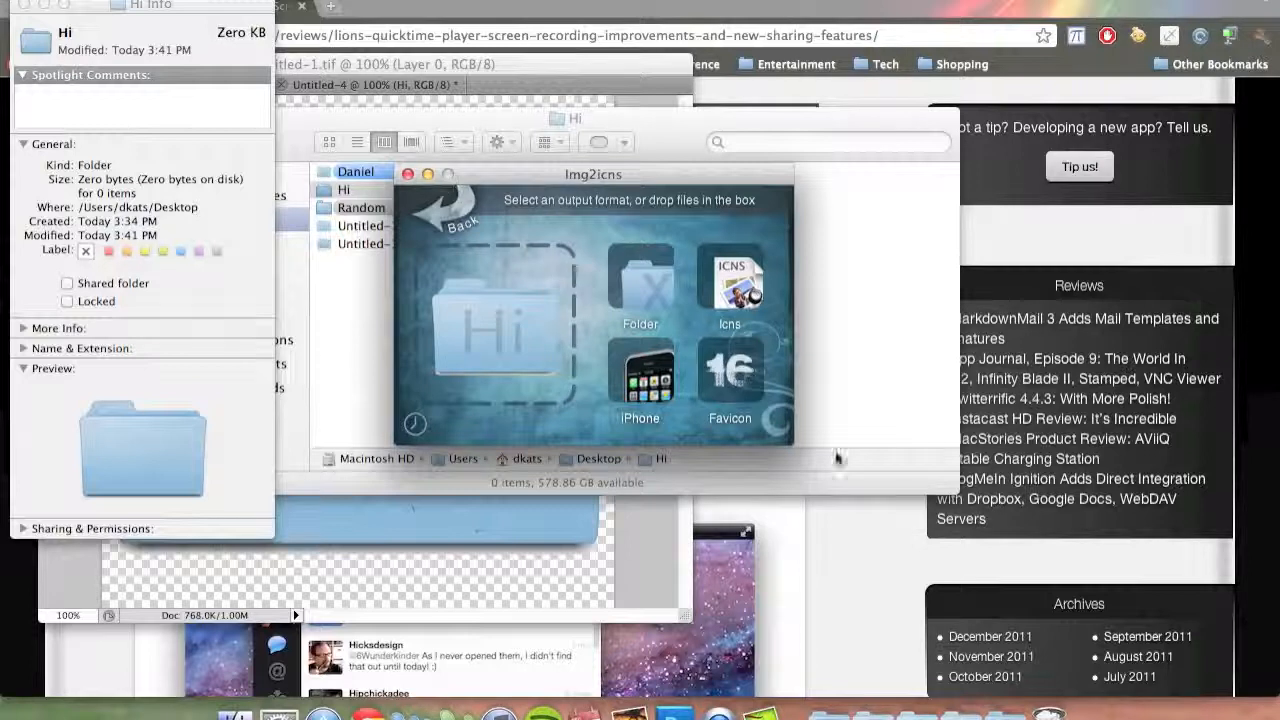
{"action": "key", "text": "F11"}
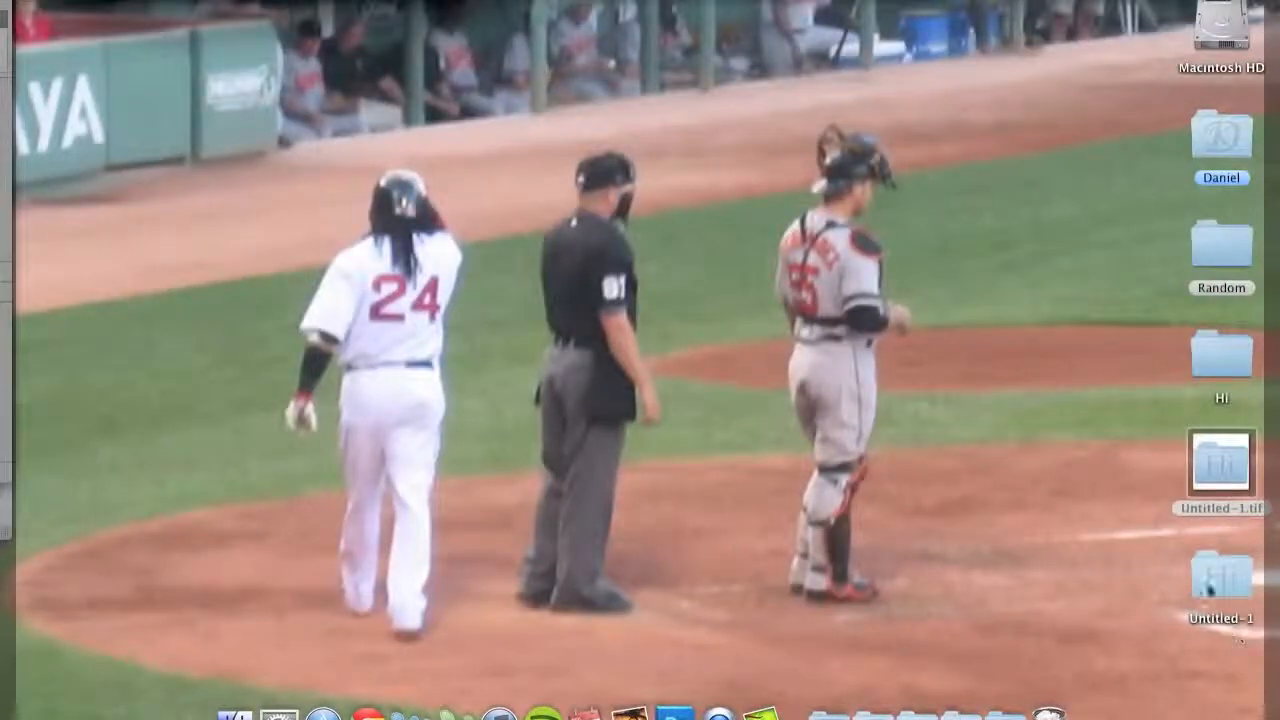
Apply the exported Untitled-1 folder's icon to the Hi folder through its info window and close that window
{"action": "mouse_move", "coordinate": [1206, 578]}
{"action": "left_mouse_down"}
{"action": "mouse_move", "coordinate": [1170, 576]}
{"action": "mouse_move", "coordinate": [1116, 623]}
{"action": "mouse_move", "coordinate": [1158, 584]}
{"action": "mouse_move", "coordinate": [1216, 690]}
{"action": "mouse_move", "coordinate": [1204, 568]}
{"action": "left_mouse_up"}
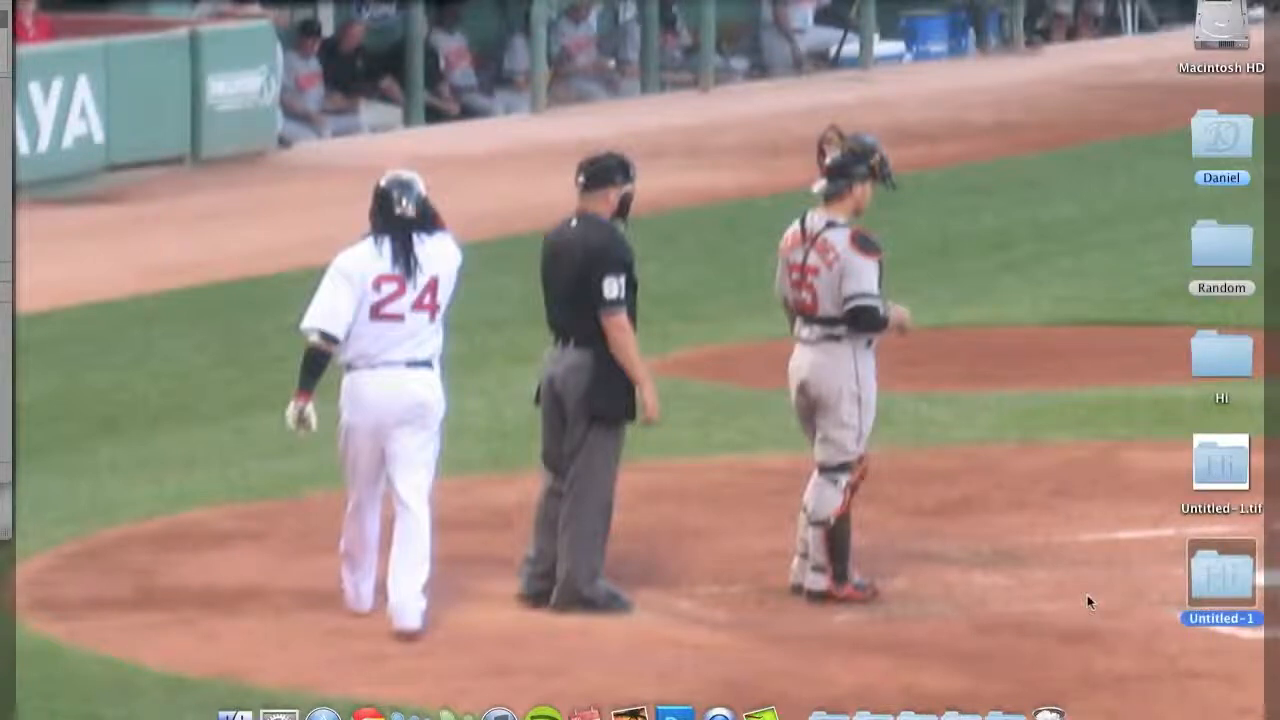
{"action": "key", "text": "F11"}
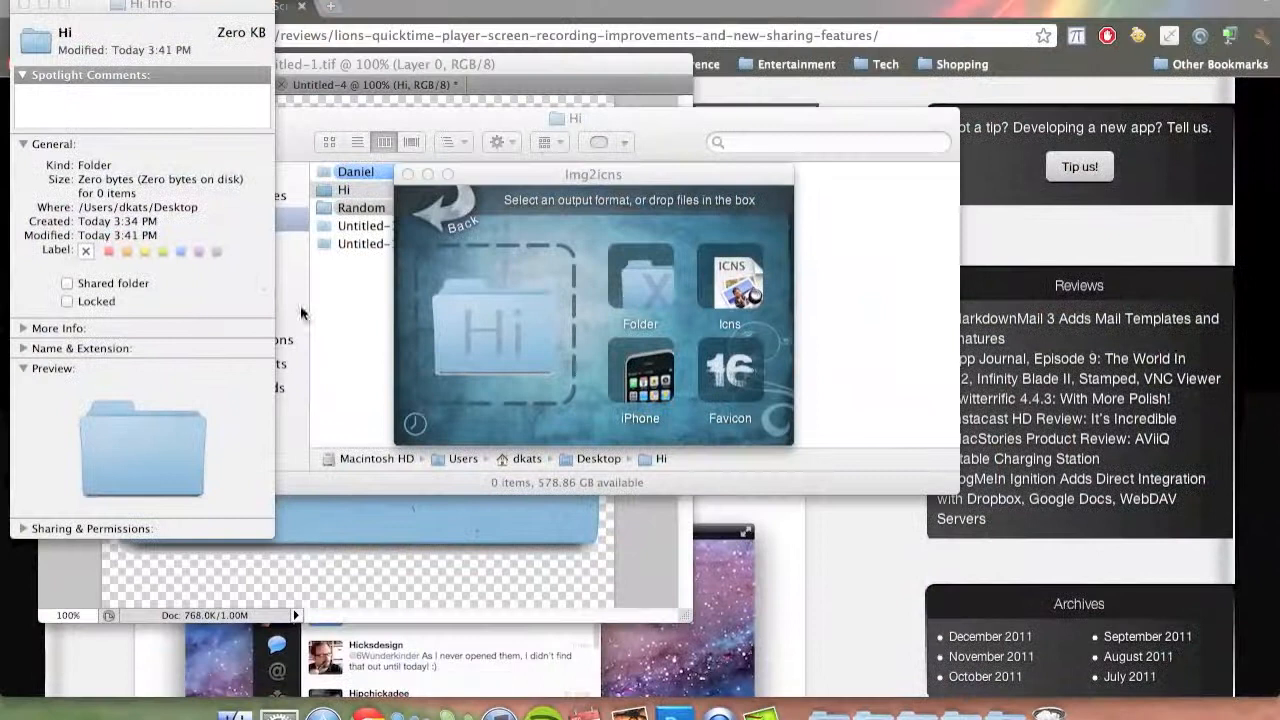
{"action": "left_click", "coordinate": [105, 12]}
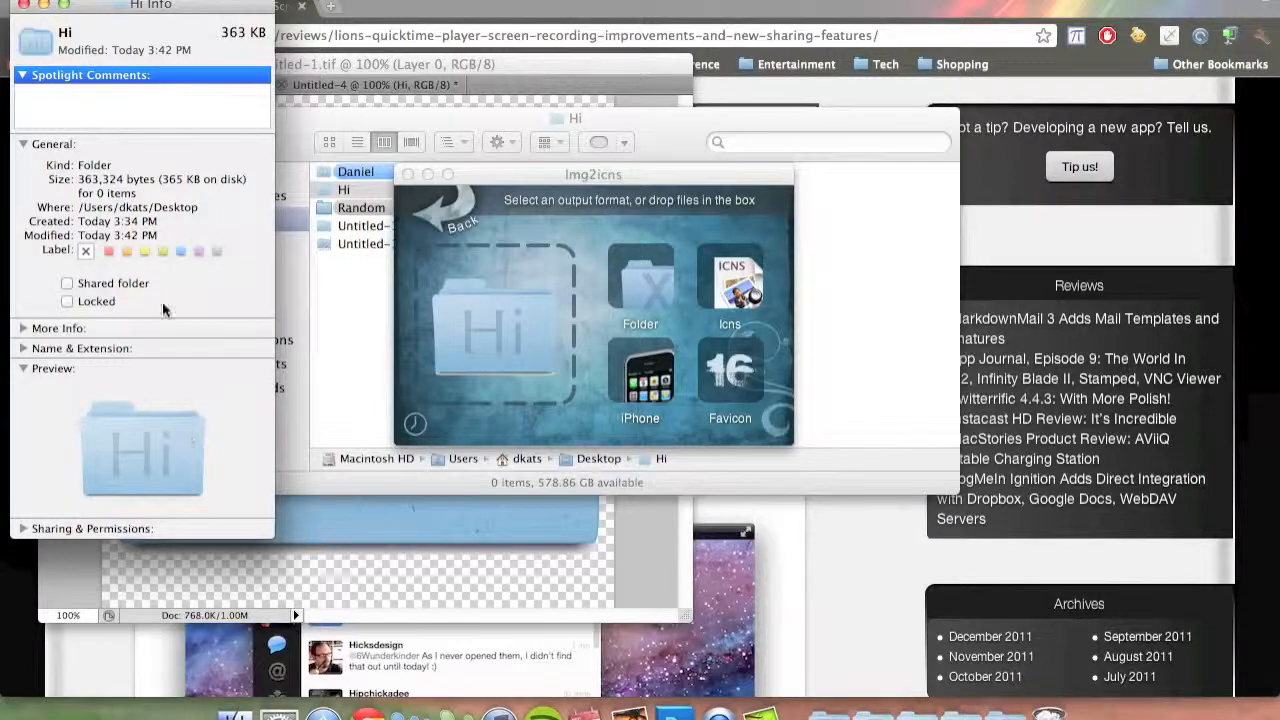
{"action": "left_click", "coordinate": [24, 6]}
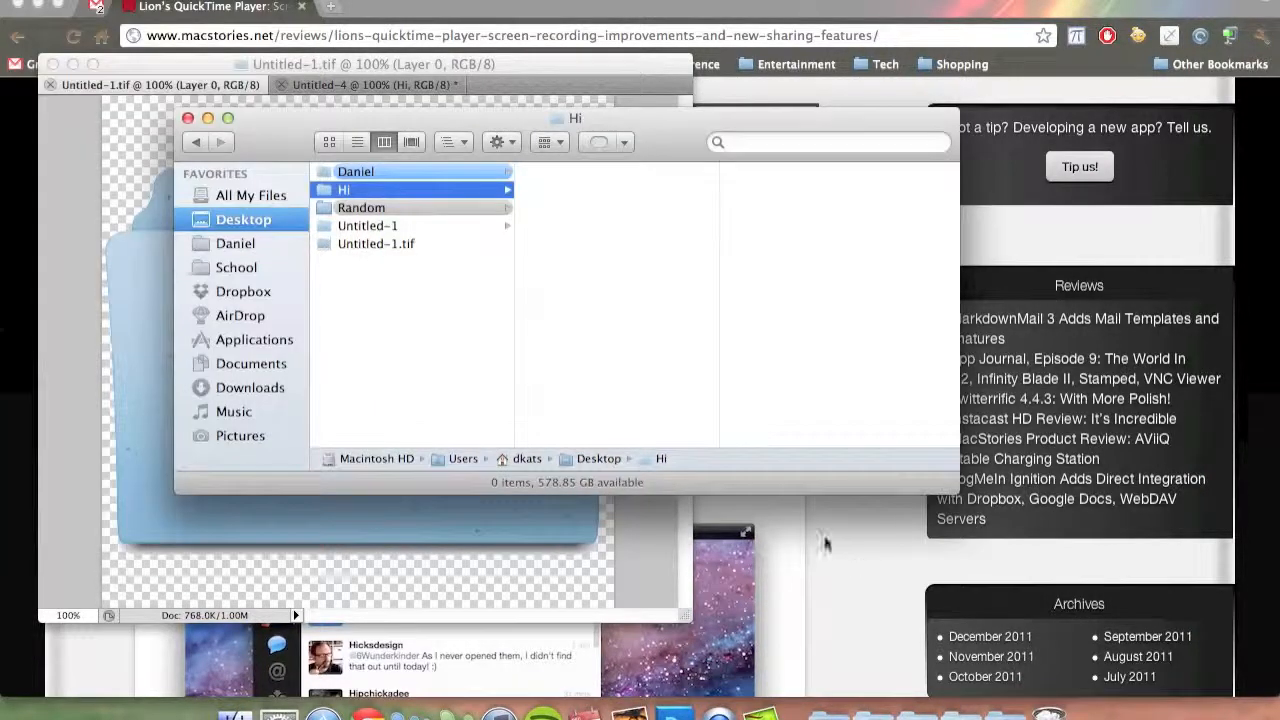
{"action": "left_click", "coordinate": [527, 290]}
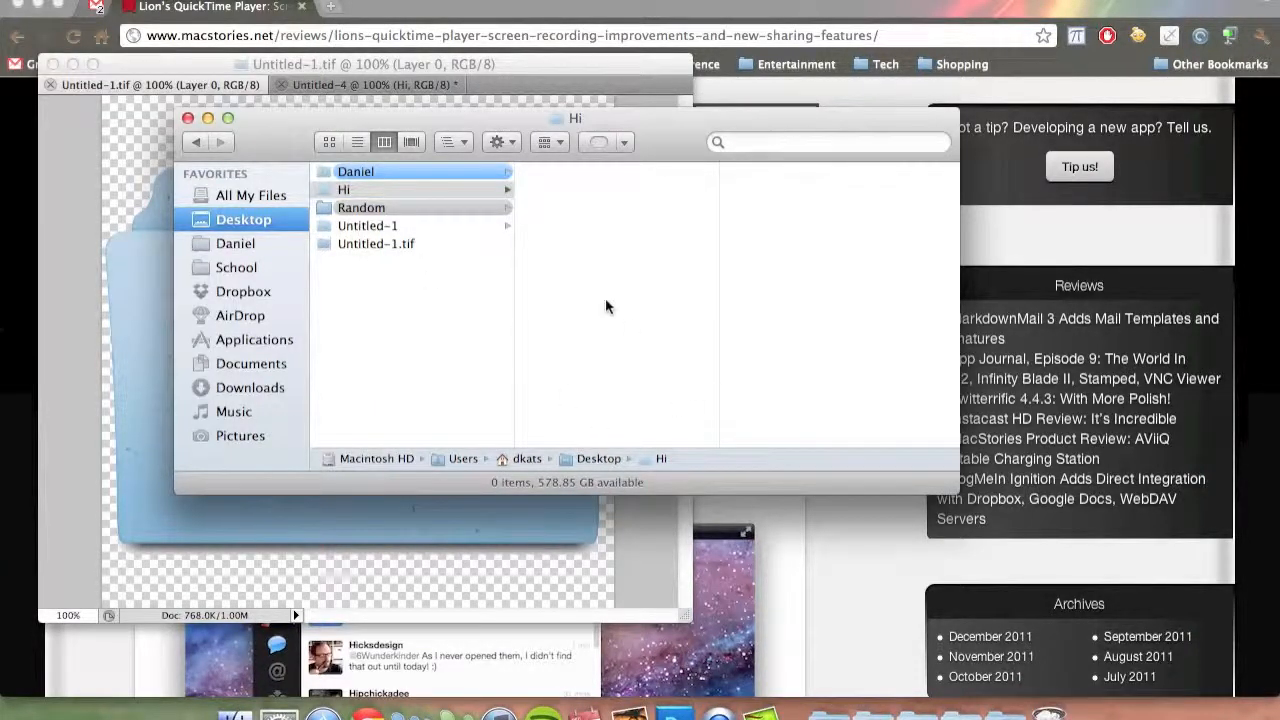
Move the Hi folder, Untitled-1.tif and the Untitled-1 folder from the desktop to the Trash
{"action": "key", "text": "F11"}
{"action": "left_click", "coordinate": [1155, 628]}
{"action": "left_click_drag", "start_coordinate": [1134, 640], "coordinate": [1049, 708]}
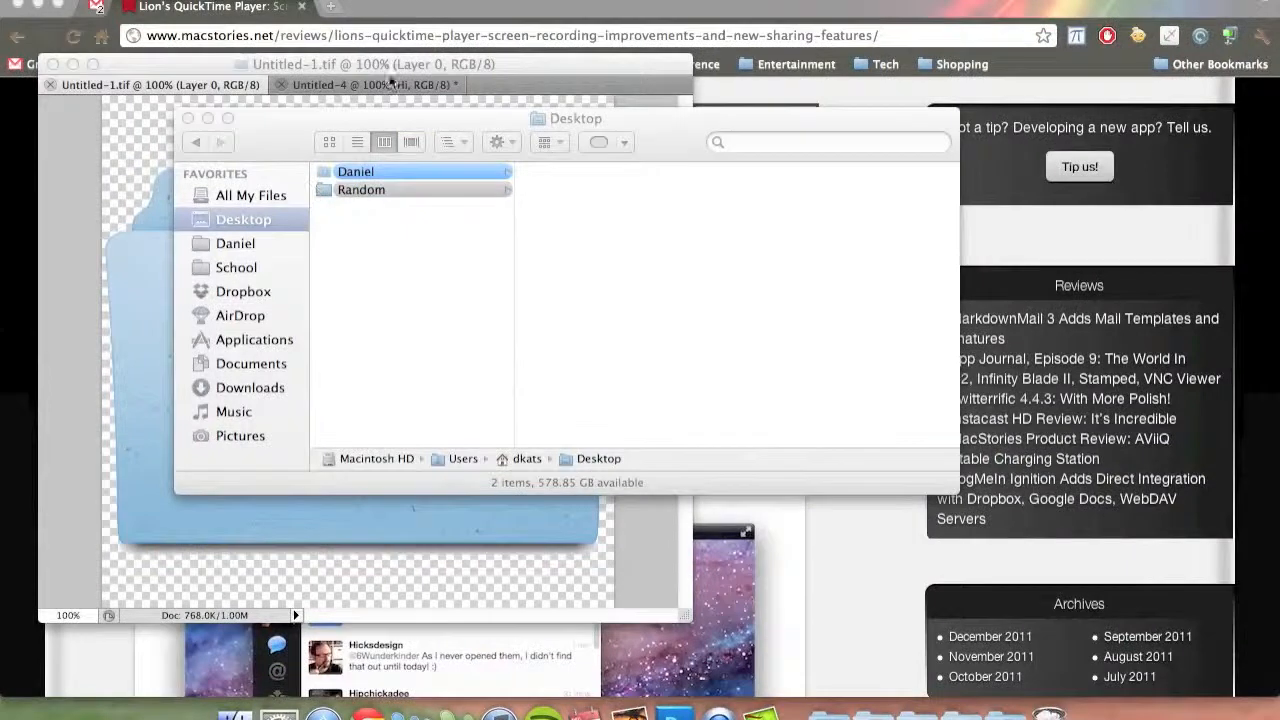
Create a new folder on the desktop named Red Sox
{"action": "left_click", "coordinate": [416, 8]}
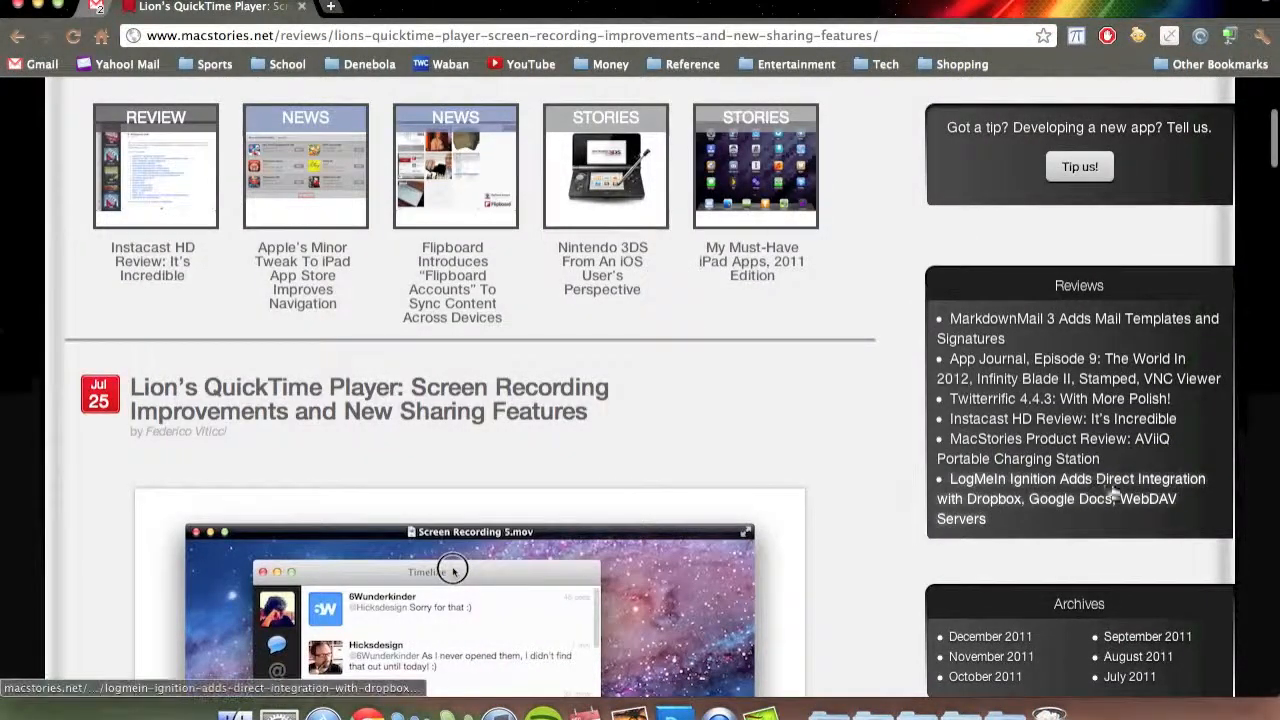
{"action": "key", "text": "F11"}
{"action": "right_click", "coordinate": [1203, 340]}
{"action": "left_click", "coordinate": [1203, 340]}
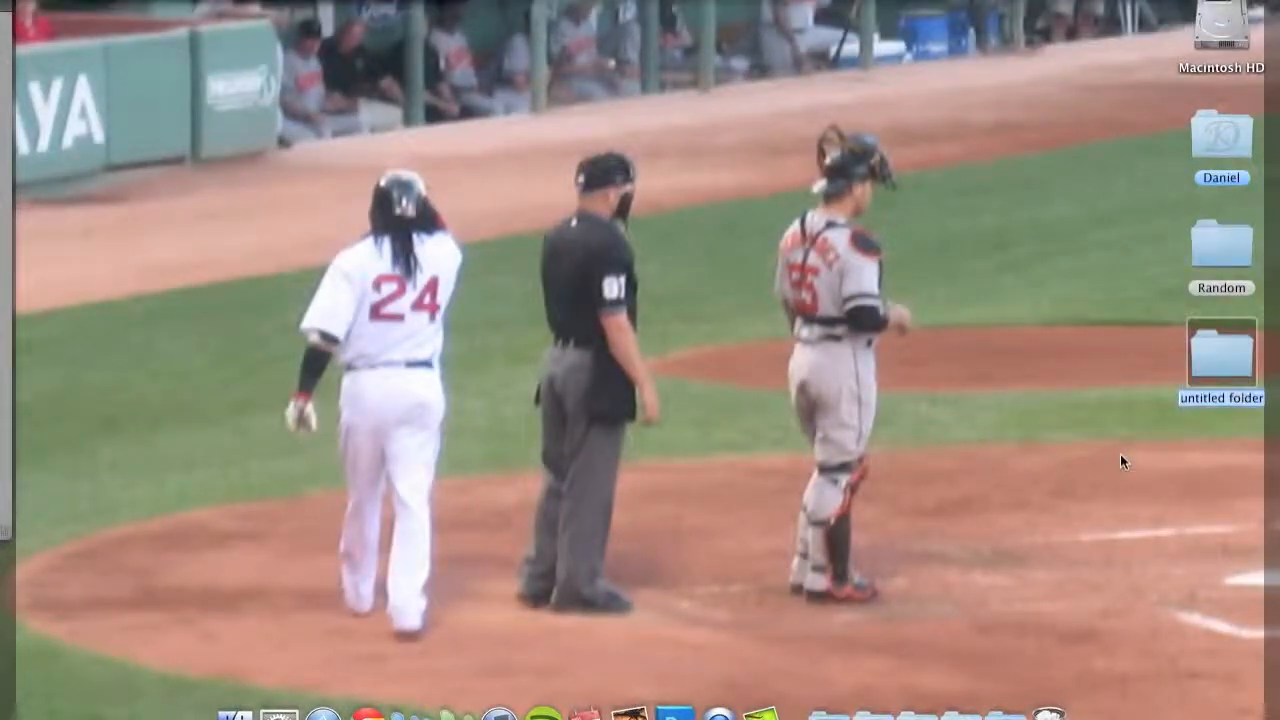
{"action": "type", "text": "Red Sox"}
{"action": "key", "text": "Return"}
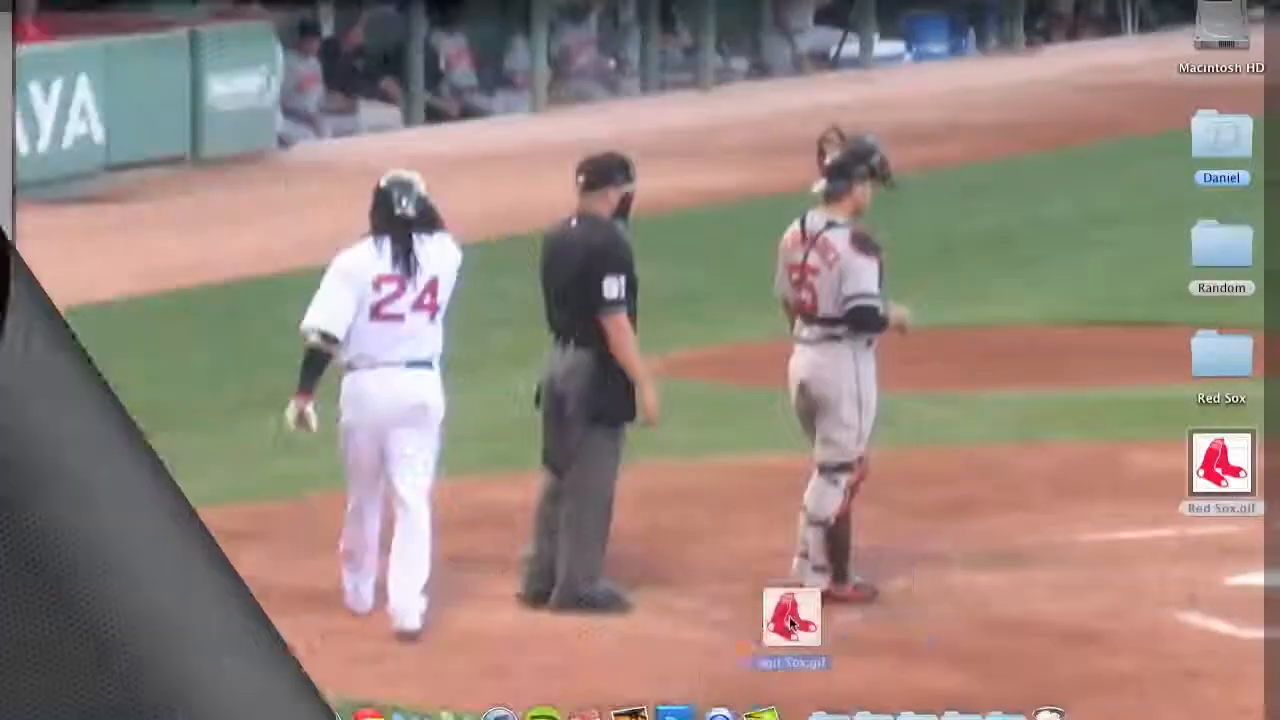
Open the desktop's Red Sox.gif in Photoshop and close the Untitled-1.tif and Untitled-4 documents without saving
{"action": "left_click_drag", "start_coordinate": [789, 614], "coordinate": [676, 706]}
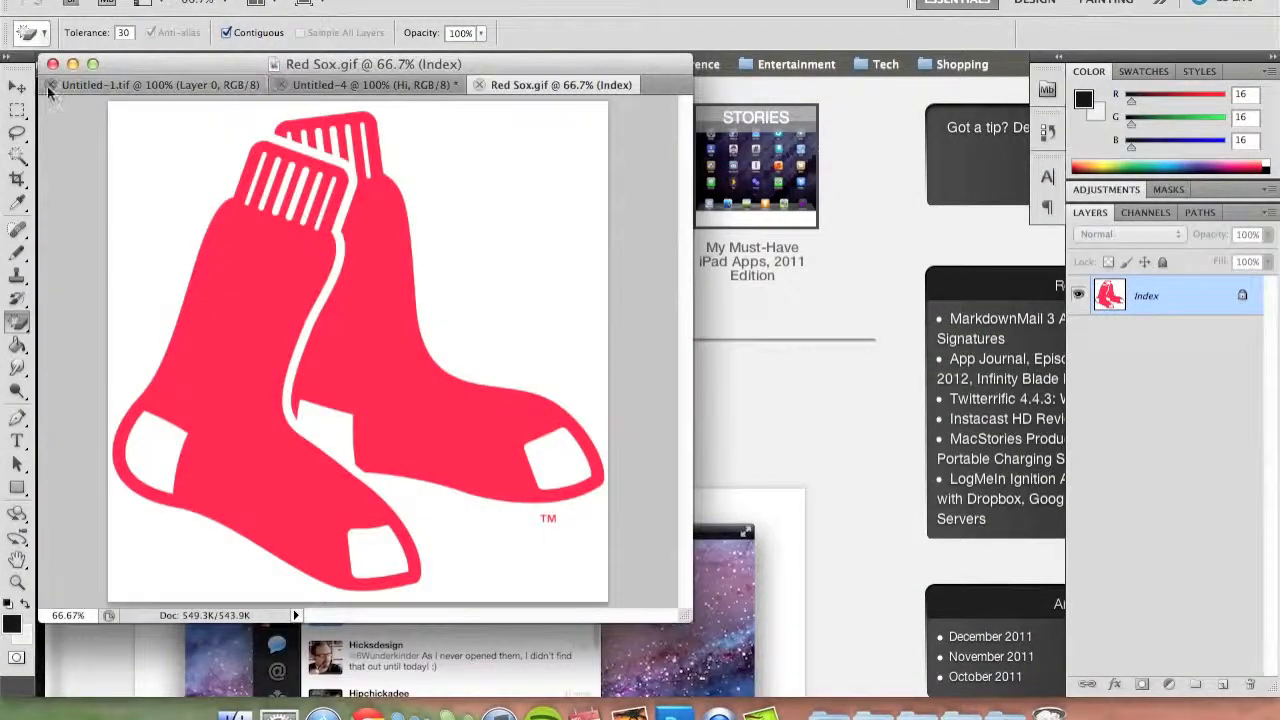
{"action": "left_click", "coordinate": [57, 85]}
{"action": "left_click", "coordinate": [51, 85]}
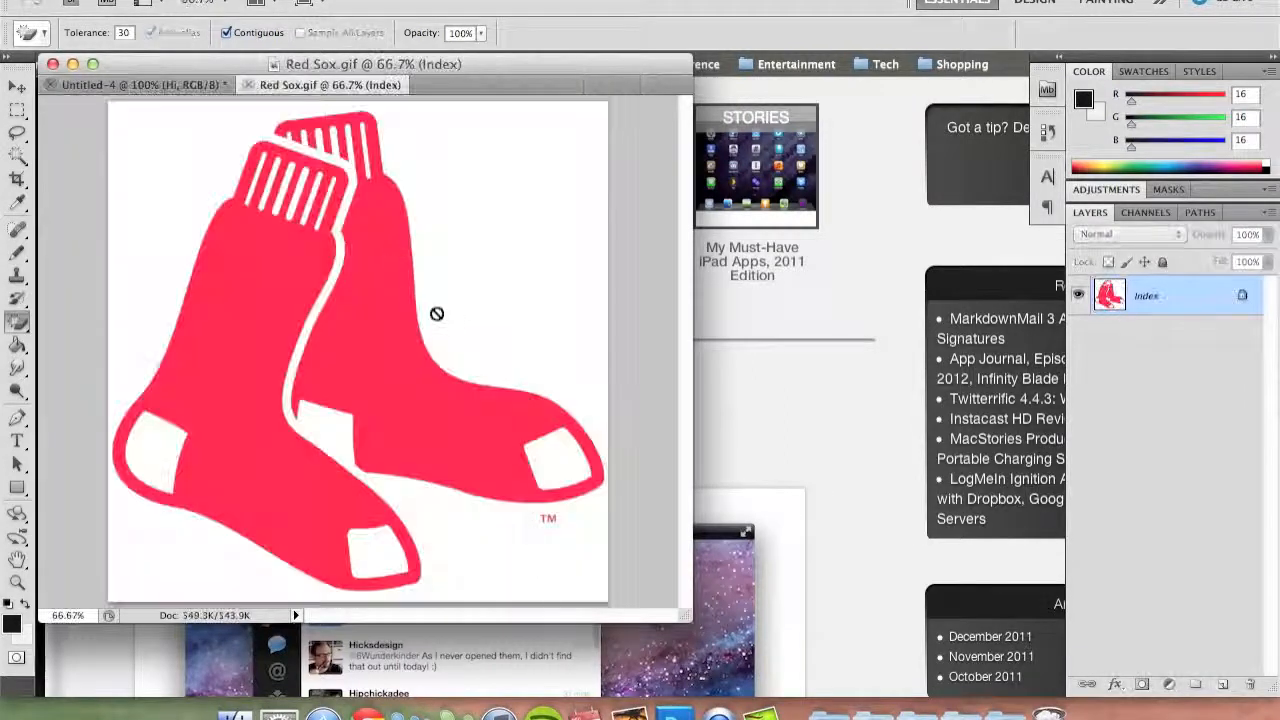
{"action": "left_click", "coordinate": [57, 85]}
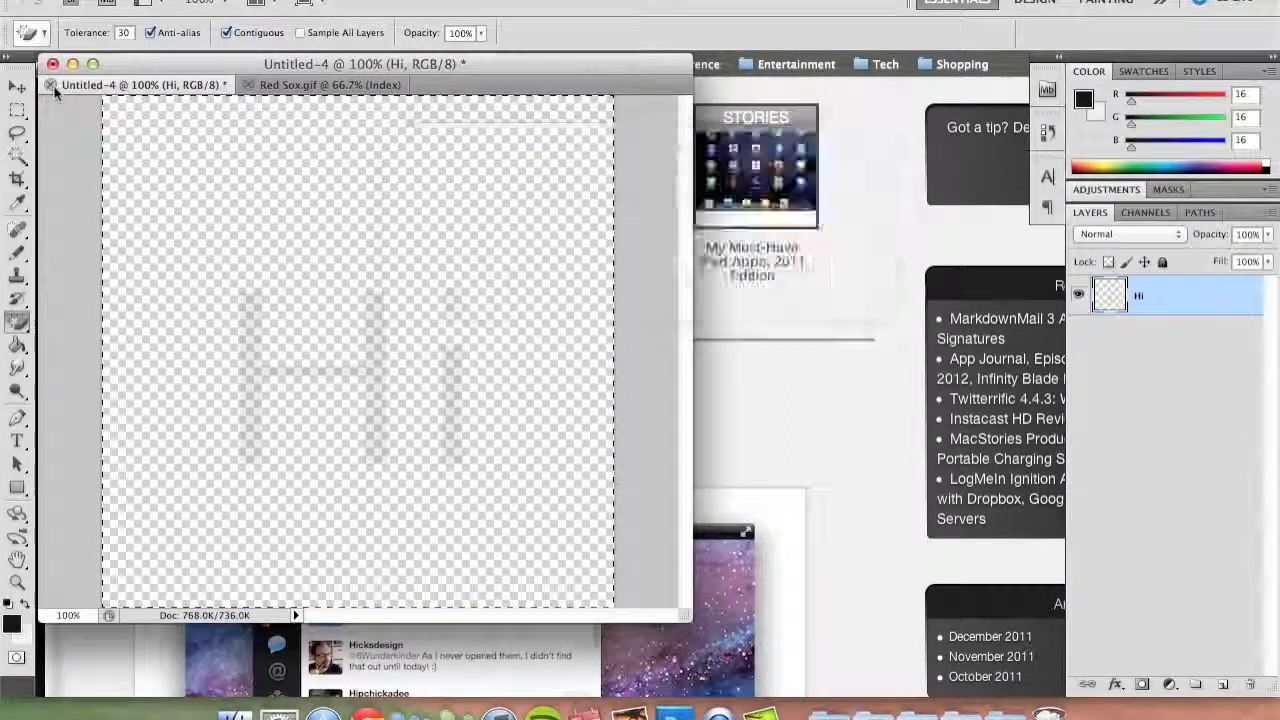
{"action": "left_click", "coordinate": [52, 86]}
{"action": "left_click", "coordinate": [609, 253]}
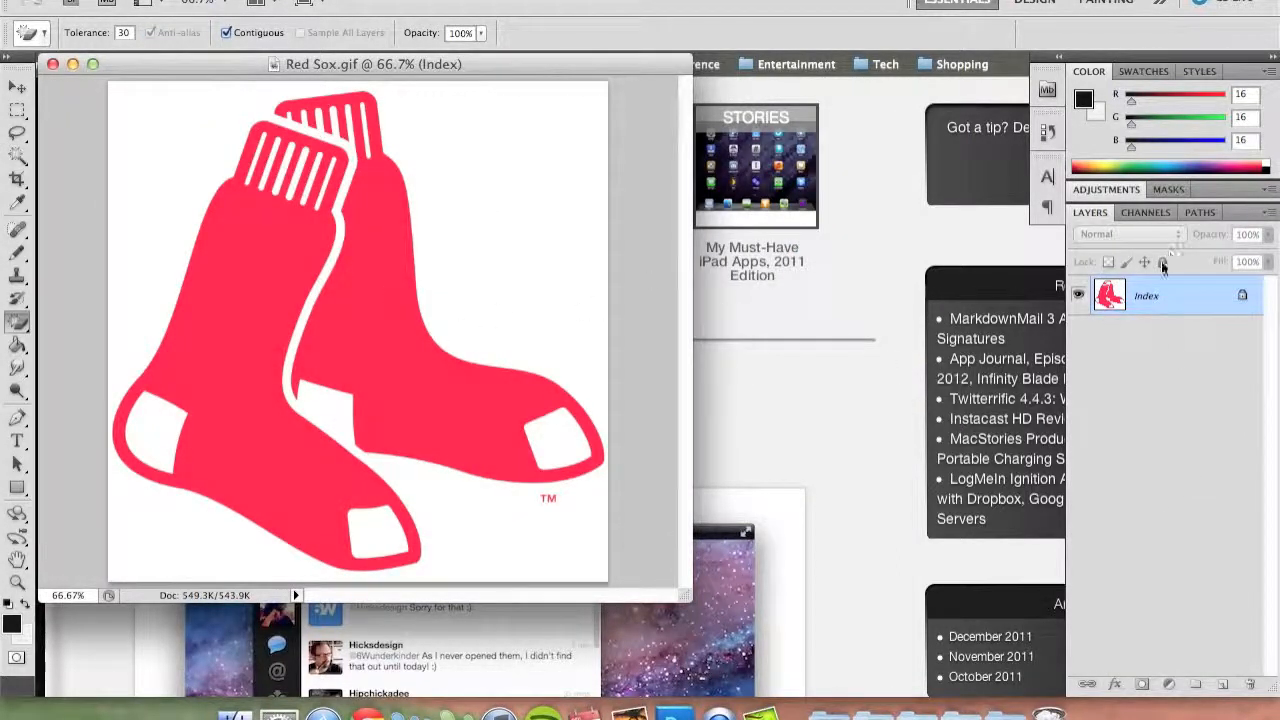
Copy the entire Red Sox.gif image and paste it into a new document created with the default settings
{"action": "right_click", "coordinate": [1160, 300]}
{"action": "left_click", "coordinate": [1223, 284]}
{"action": "key", "text": "super+a"}
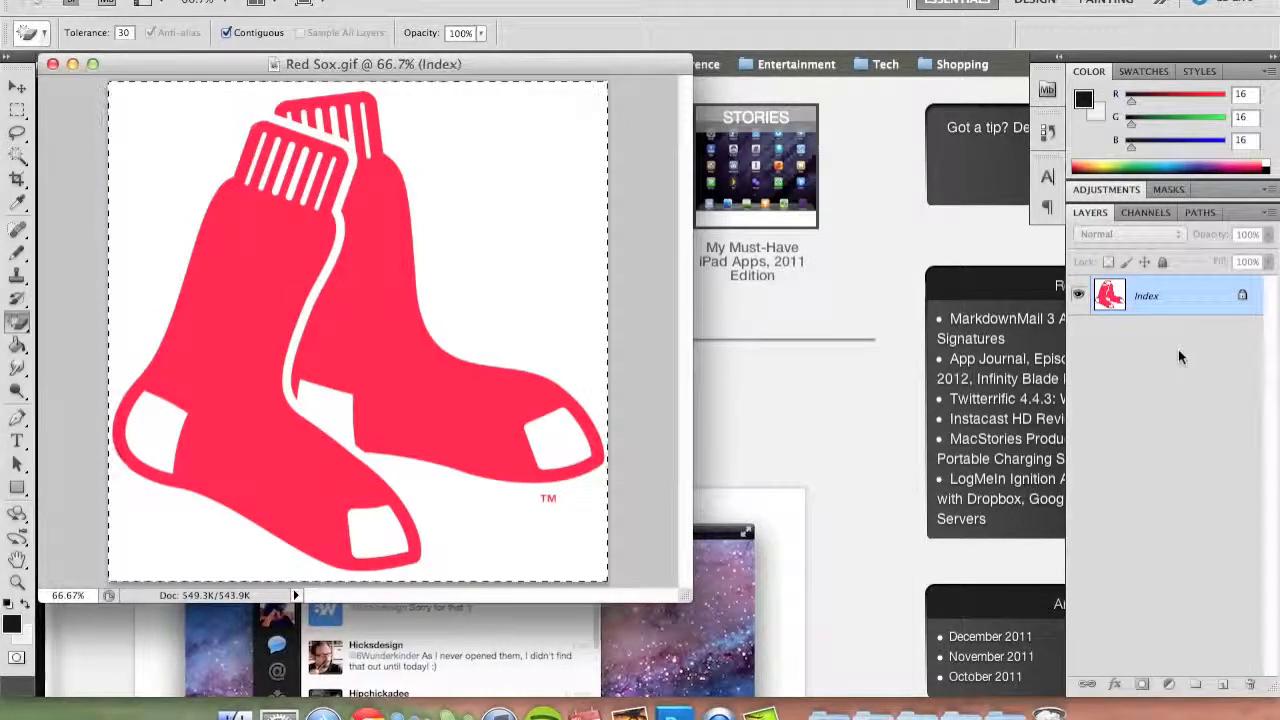
{"action": "key", "text": "super+c"}
{"action": "key", "text": "super+n"}
{"action": "key", "text": "Return"}
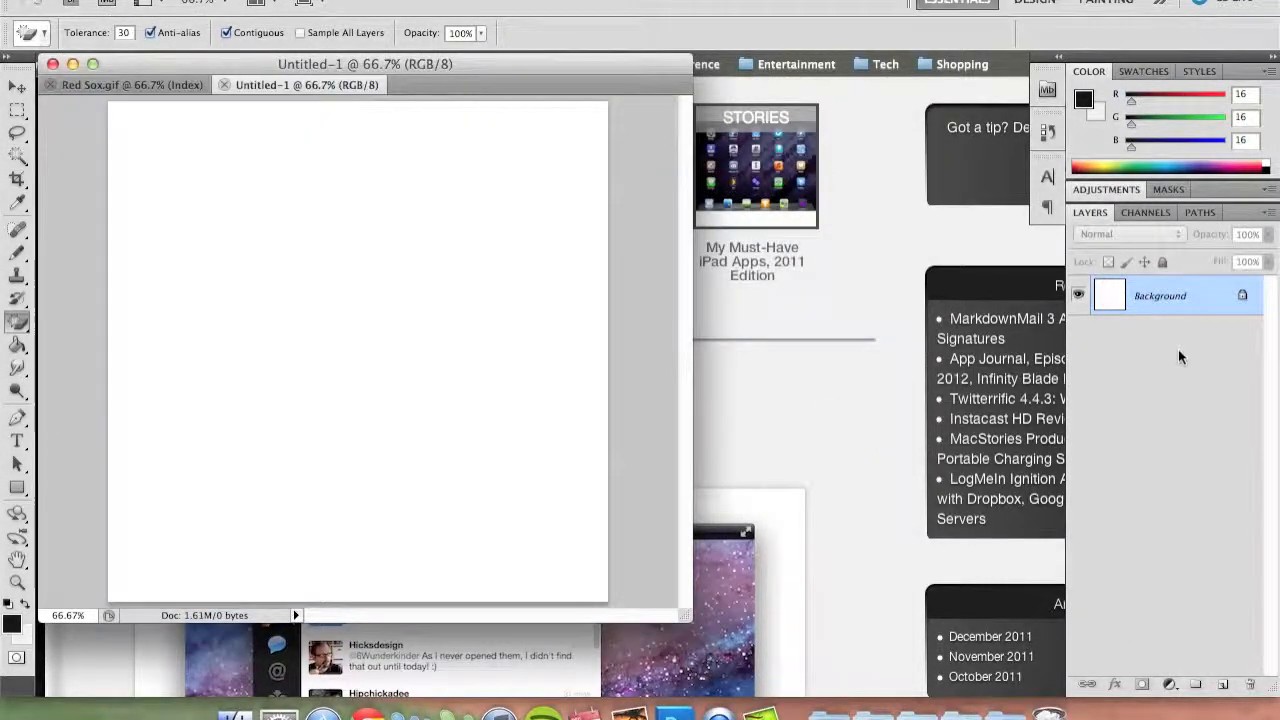
{"action": "key", "text": "super+v"}
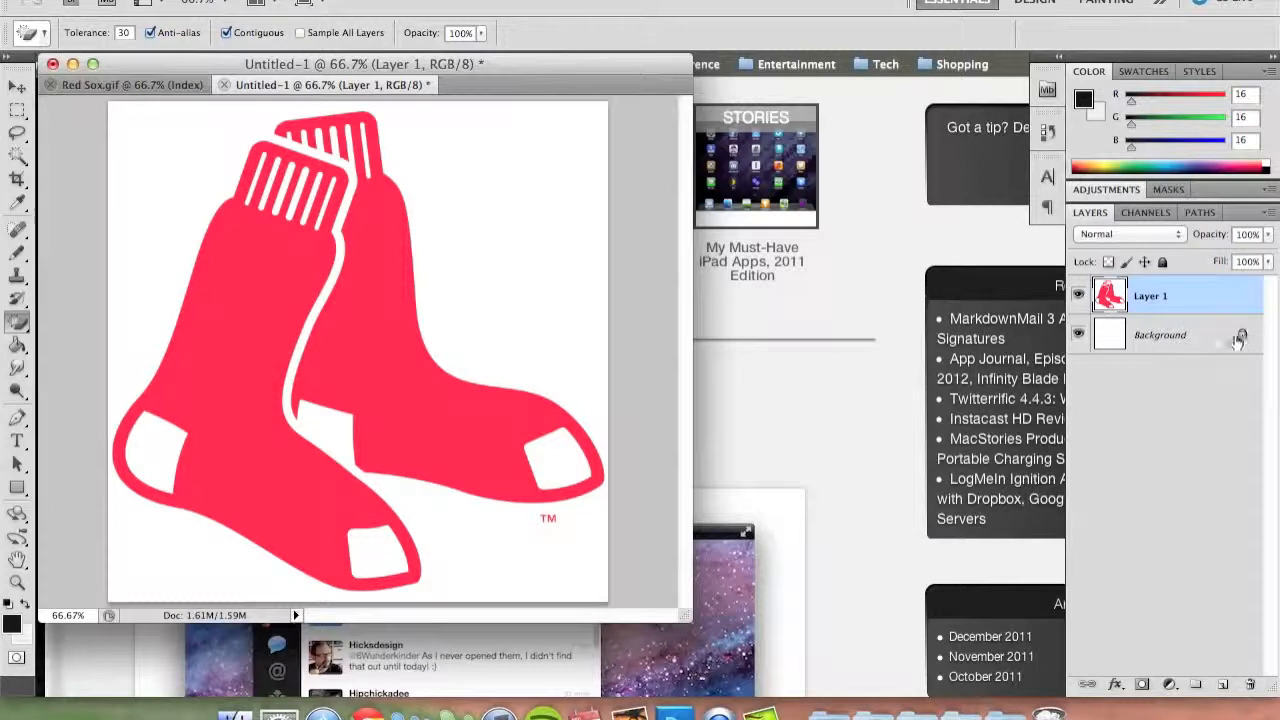
Delete the Background layer from the new document, keeping the pasted logo layer
{"action": "left_click", "coordinate": [1195, 341]}
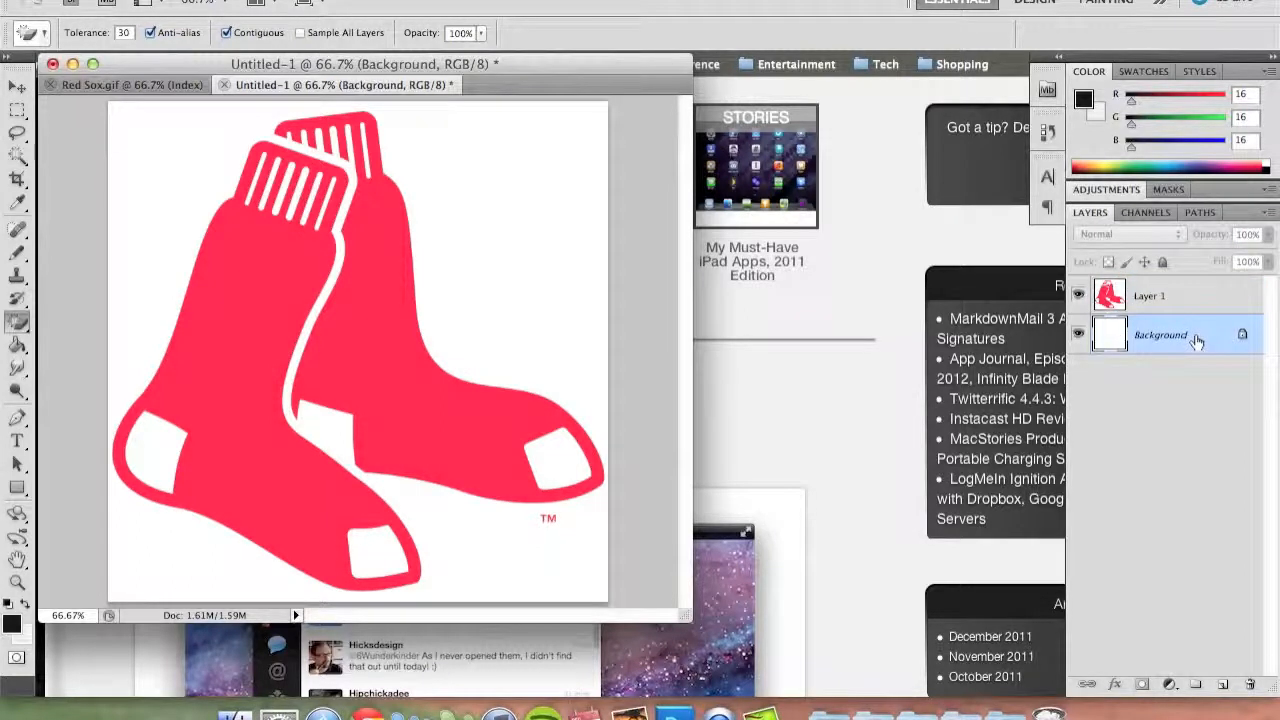
{"action": "right_click", "coordinate": [1197, 340]}
{"action": "left_click", "coordinate": [1163, 394]}
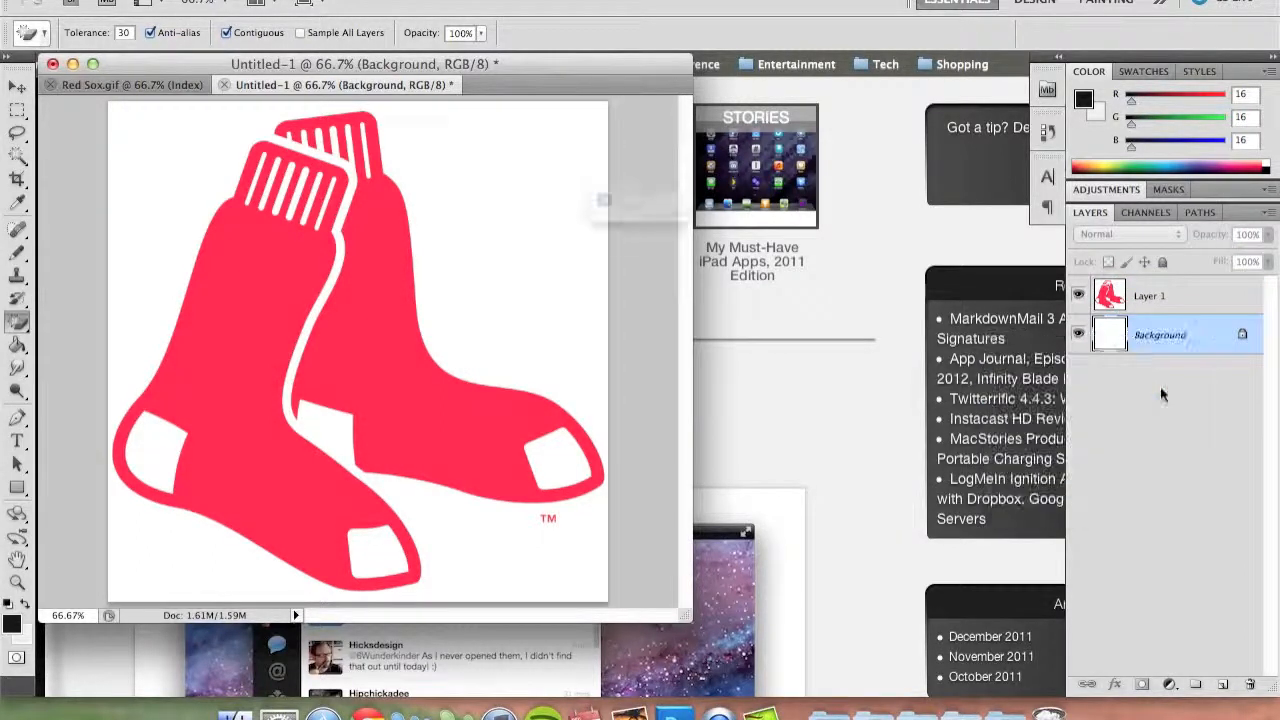
{"action": "key", "text": "Return"}
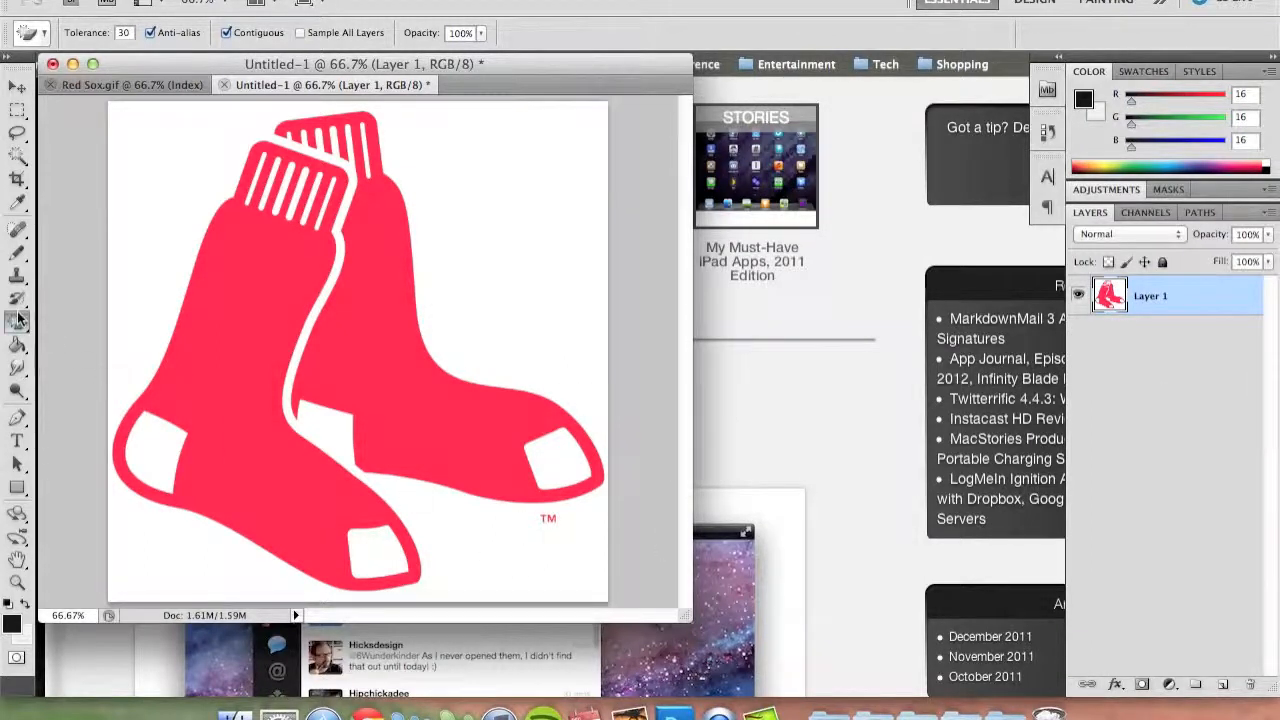
Remove the small TM mark beneath the socks with the content-aware Spot Healing Brush
{"action": "left_click", "coordinate": [17, 230]}
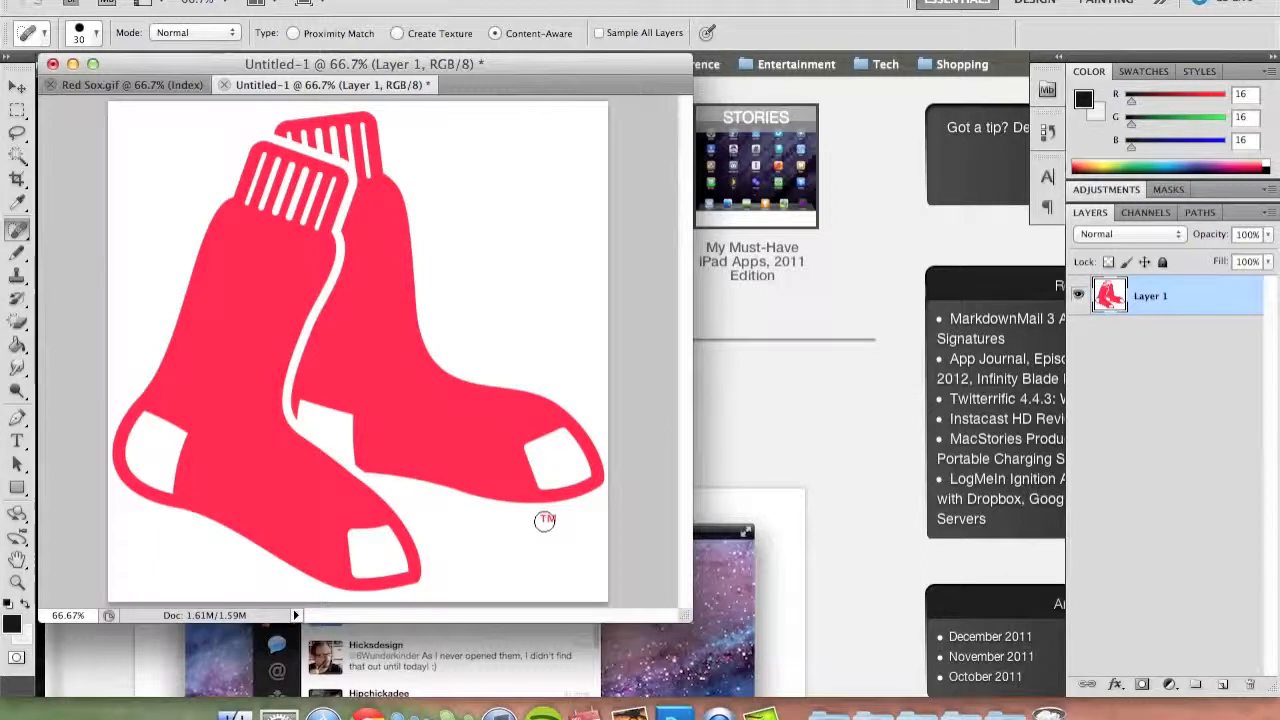
{"action": "left_click", "coordinate": [545, 521]}
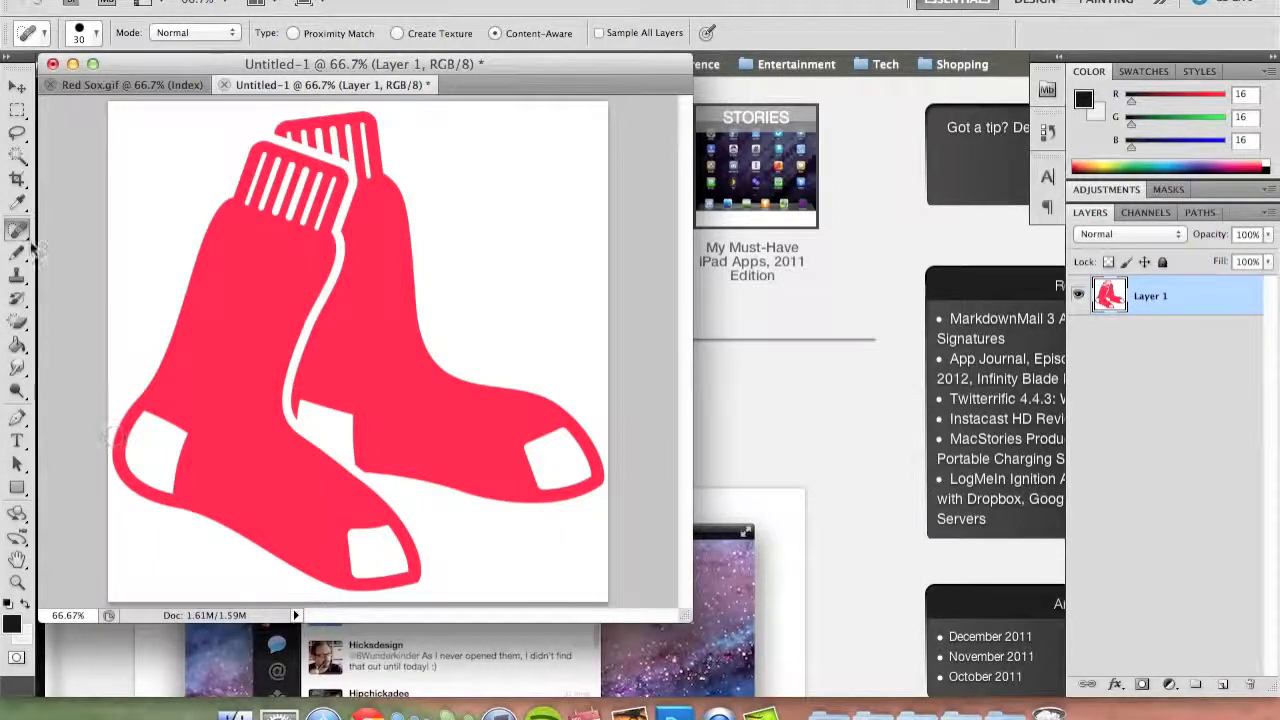
{"action": "left_click", "coordinate": [17, 87]}
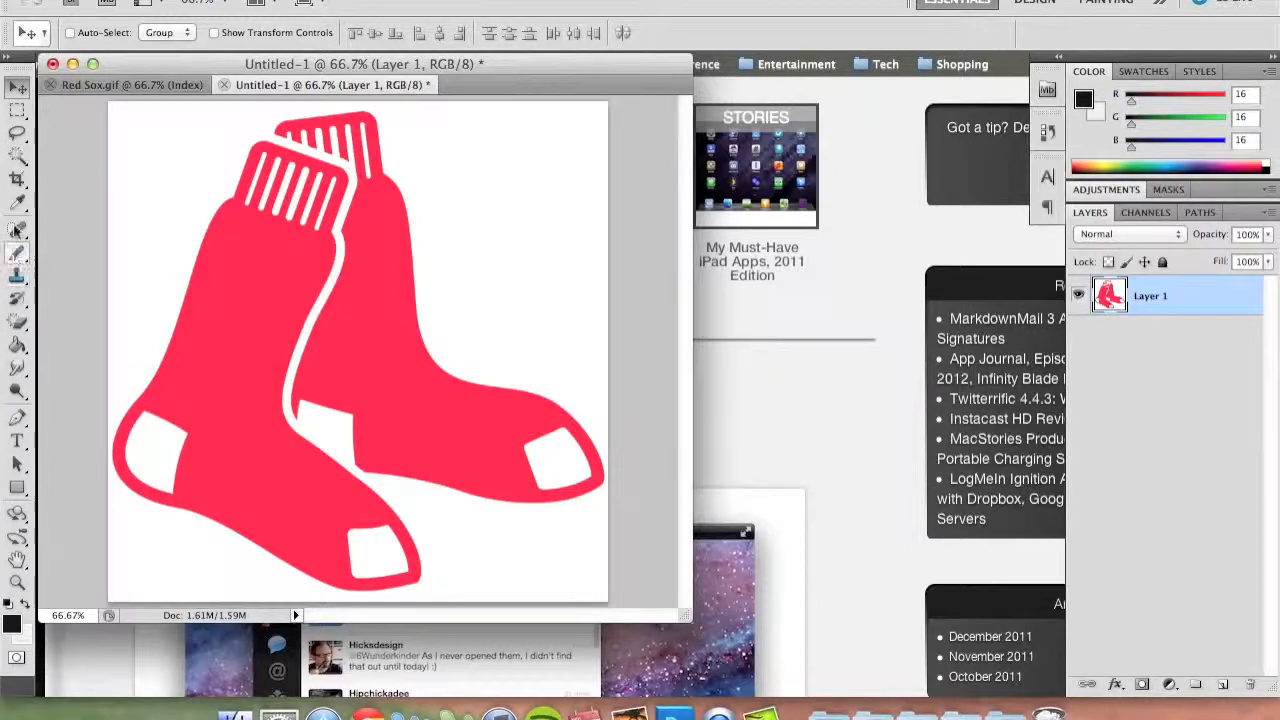
Select the red areas of both socks with the Magic Wand and fill them with black at 100% opacity on a new layer
{"action": "left_click", "coordinate": [15, 157]}
{"action": "left_click", "coordinate": [270, 293]}
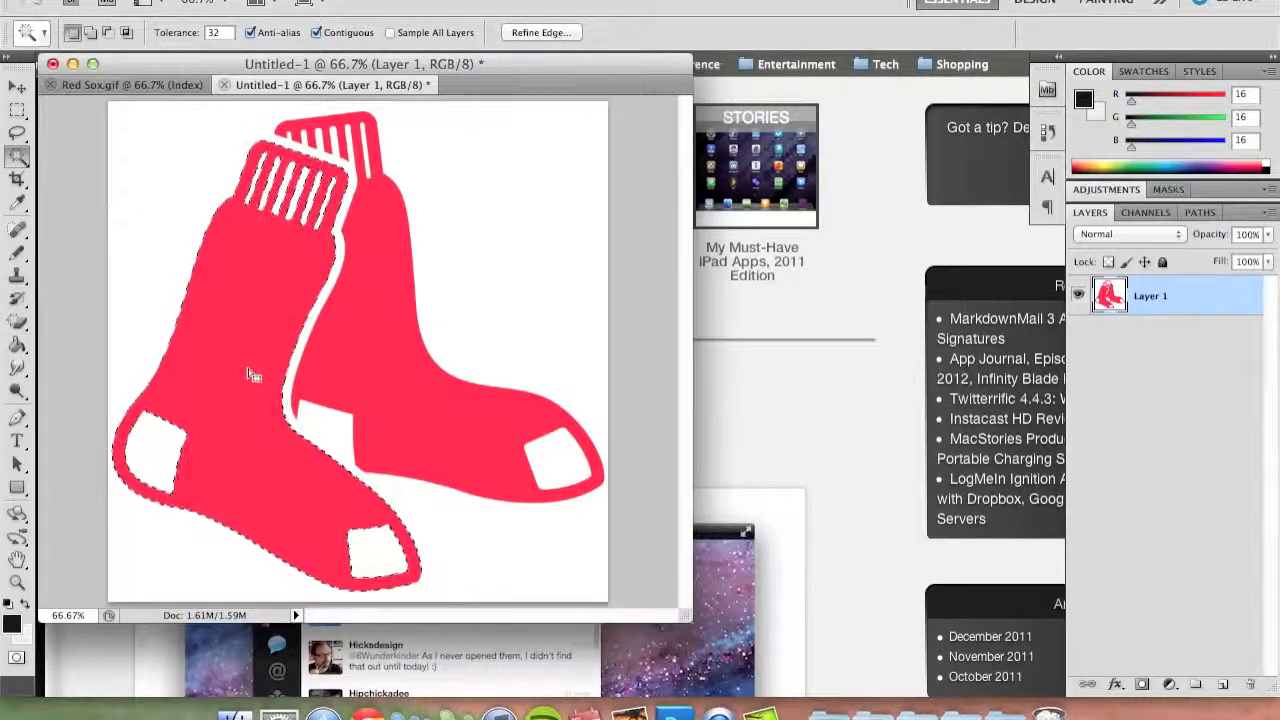
{"action": "left_click", "coordinate": [385, 331], "text": "shift"}
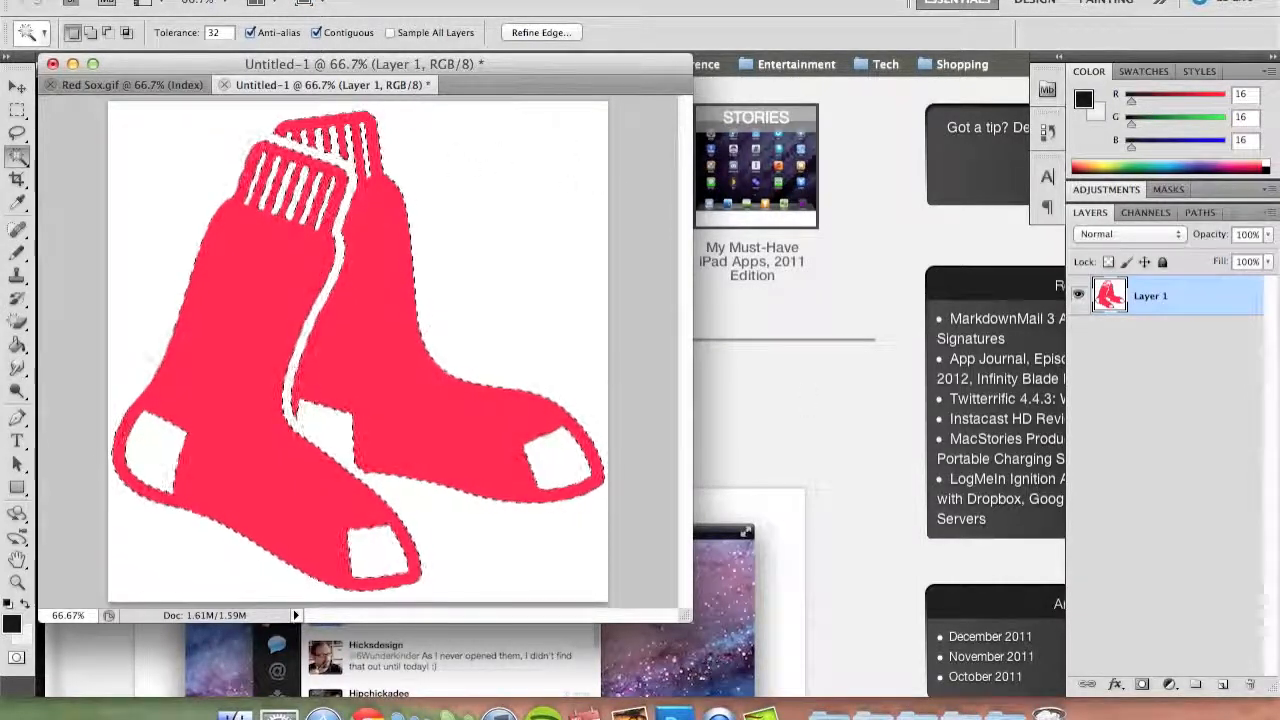
{"action": "left_click", "coordinate": [1222, 685]}
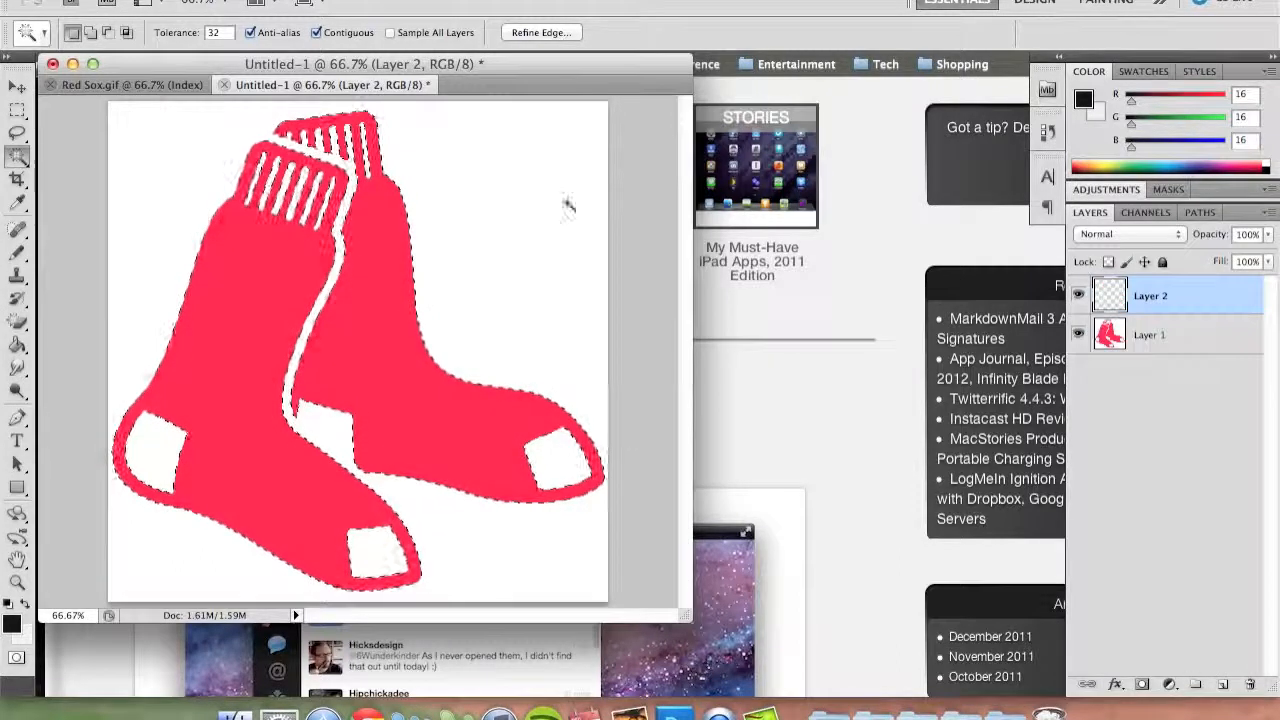
{"action": "key", "text": "g"}
{"action": "left_click", "coordinate": [200, 1]}
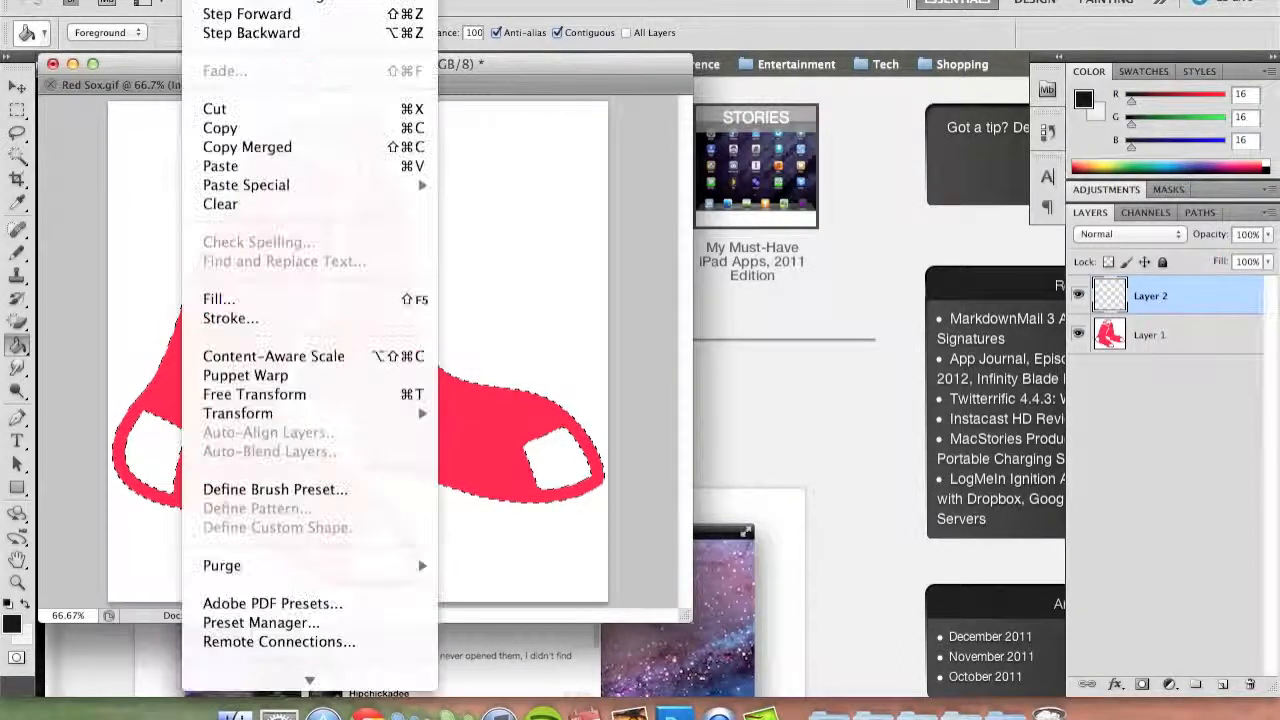
{"action": "left_click", "coordinate": [280, 299]}
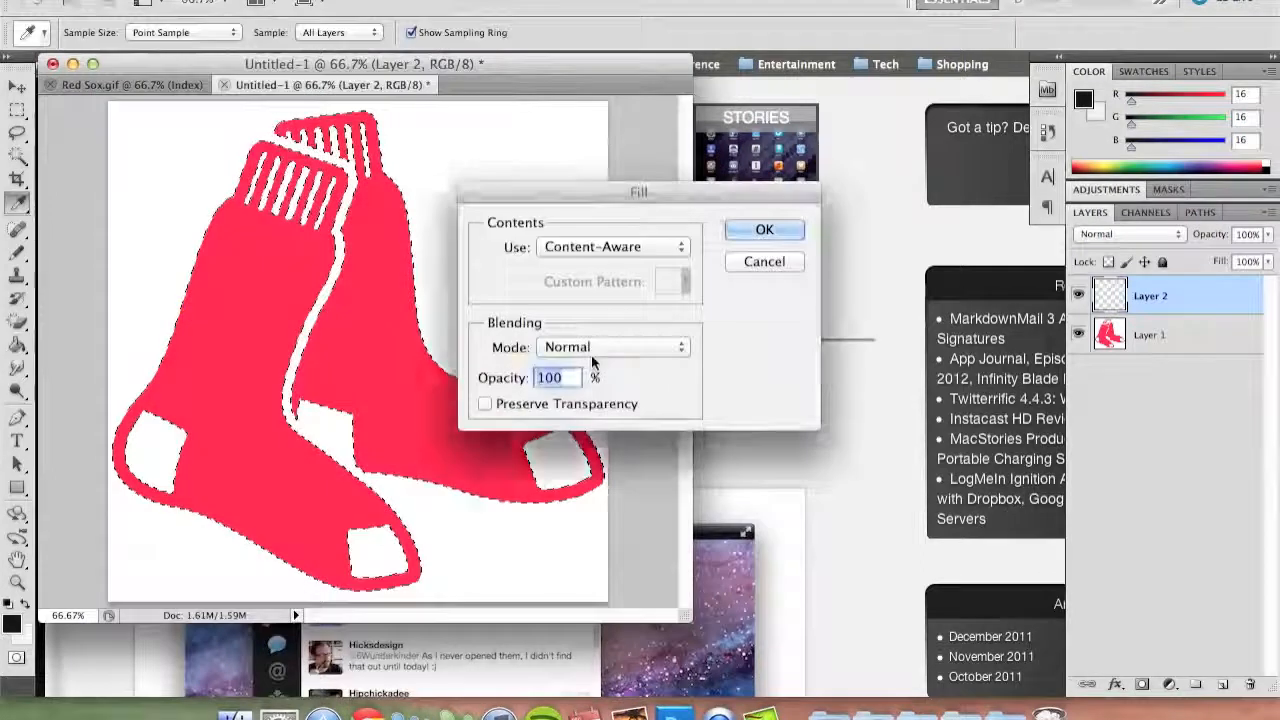
{"action": "left_click", "coordinate": [622, 244]}
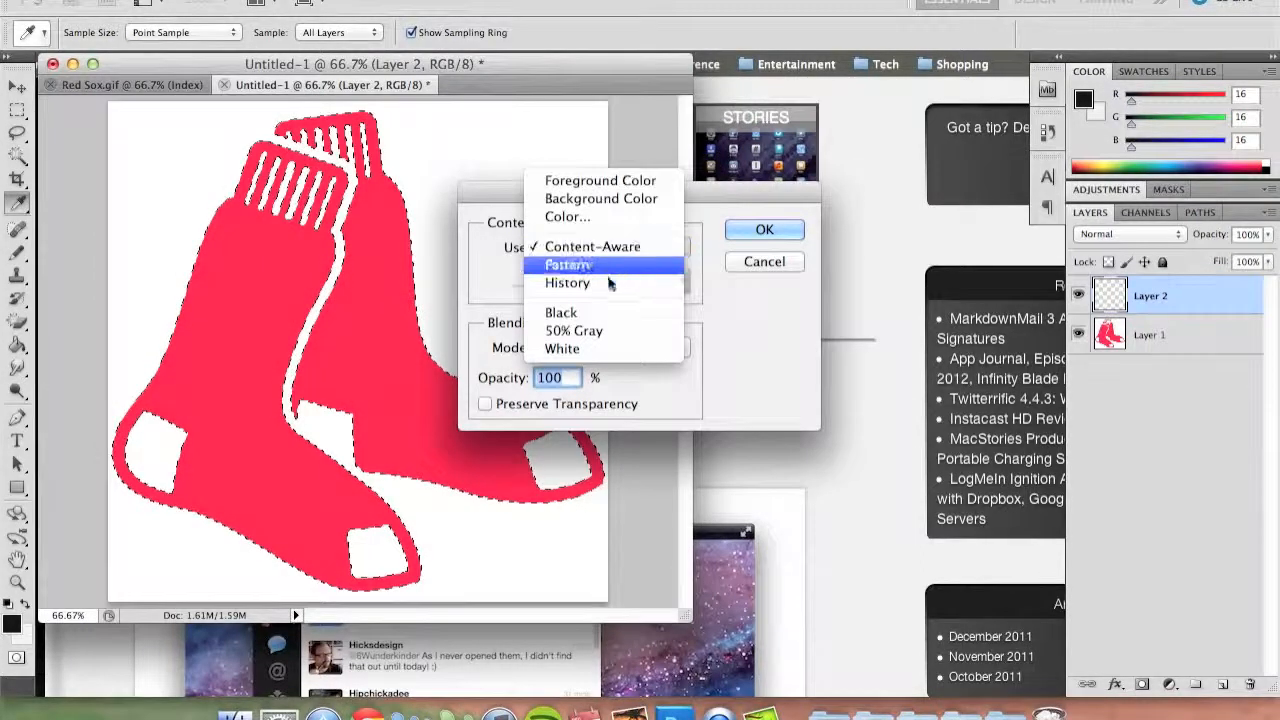
{"action": "left_click", "coordinate": [584, 314]}
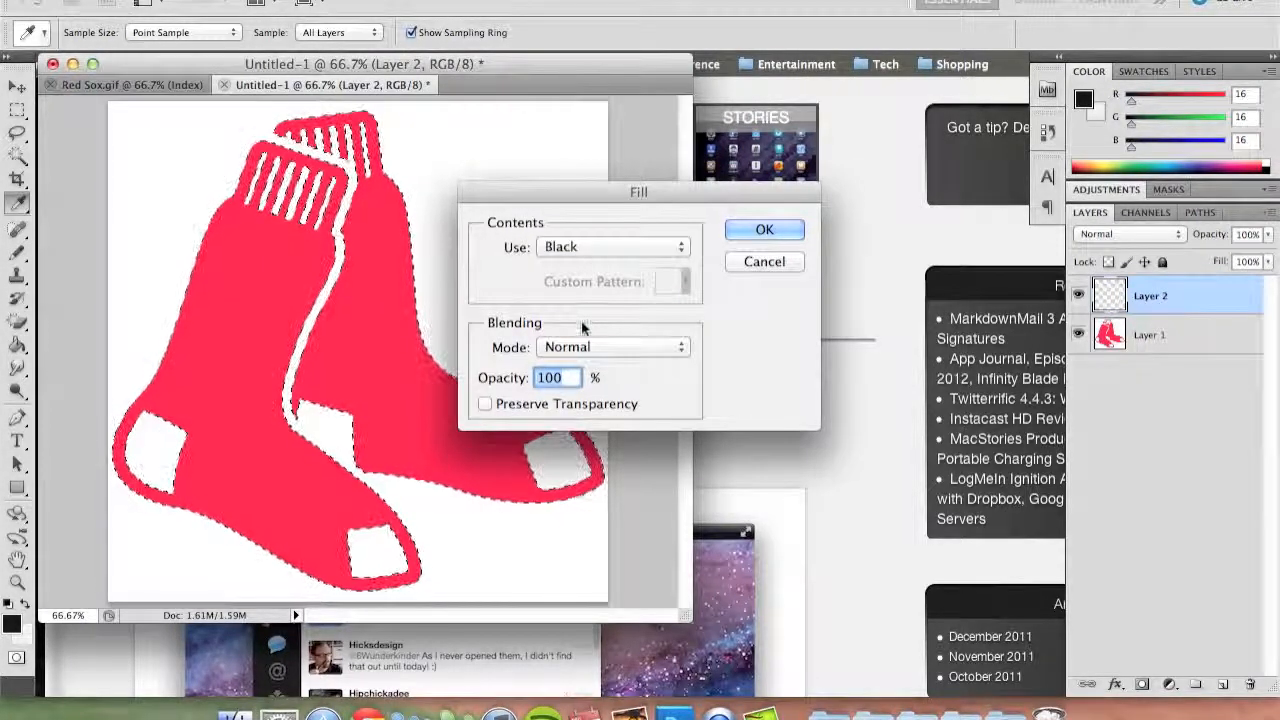
{"action": "left_click", "coordinate": [748, 231]}
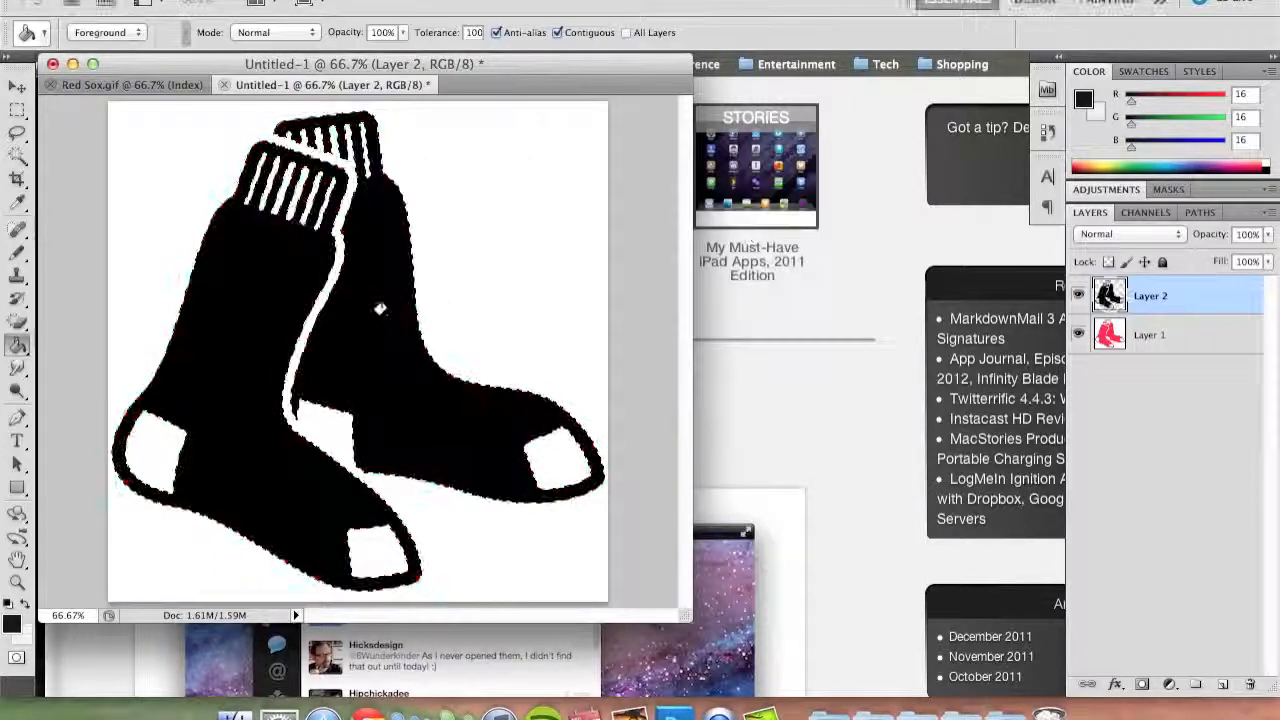
Clear the selection and delete Layer 1, leaving the black socks on a transparent background
{"action": "left_click", "coordinate": [1100, 335]}
{"action": "key", "text": "Delete"}
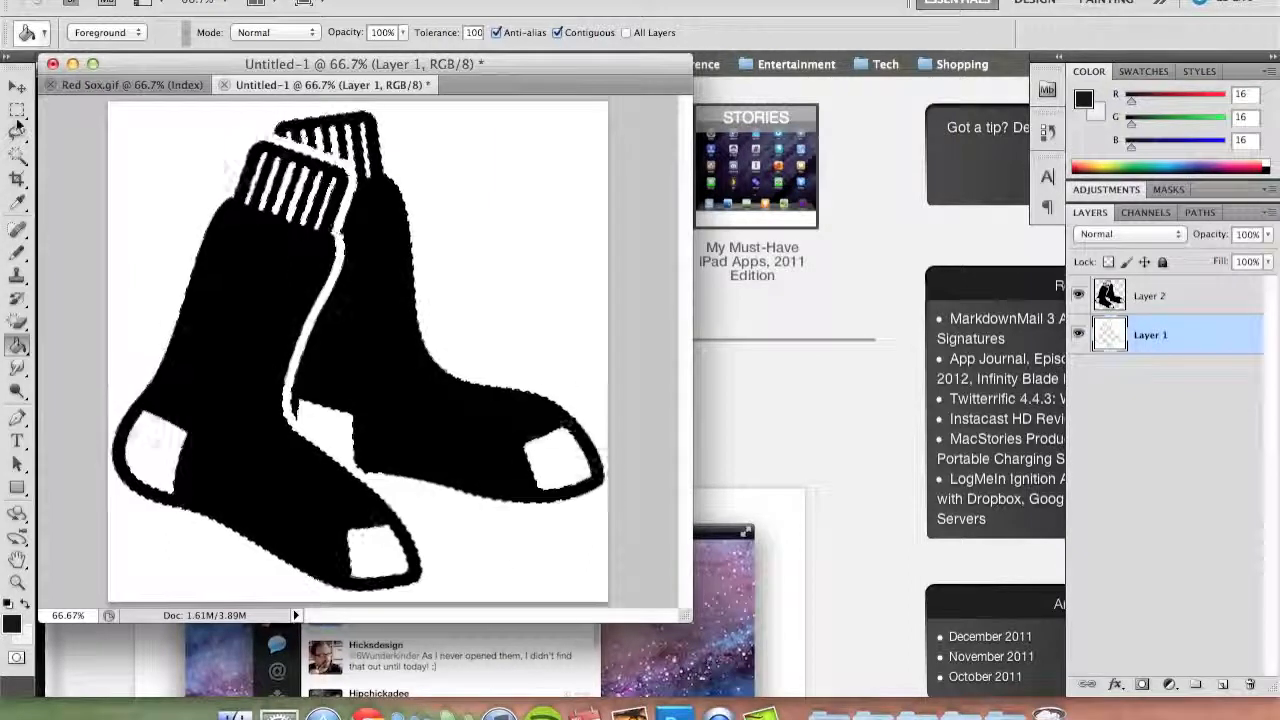
{"action": "left_click", "coordinate": [17, 111]}
{"action": "left_click", "coordinate": [166, 218]}
{"action": "left_click", "coordinate": [16, 88]}
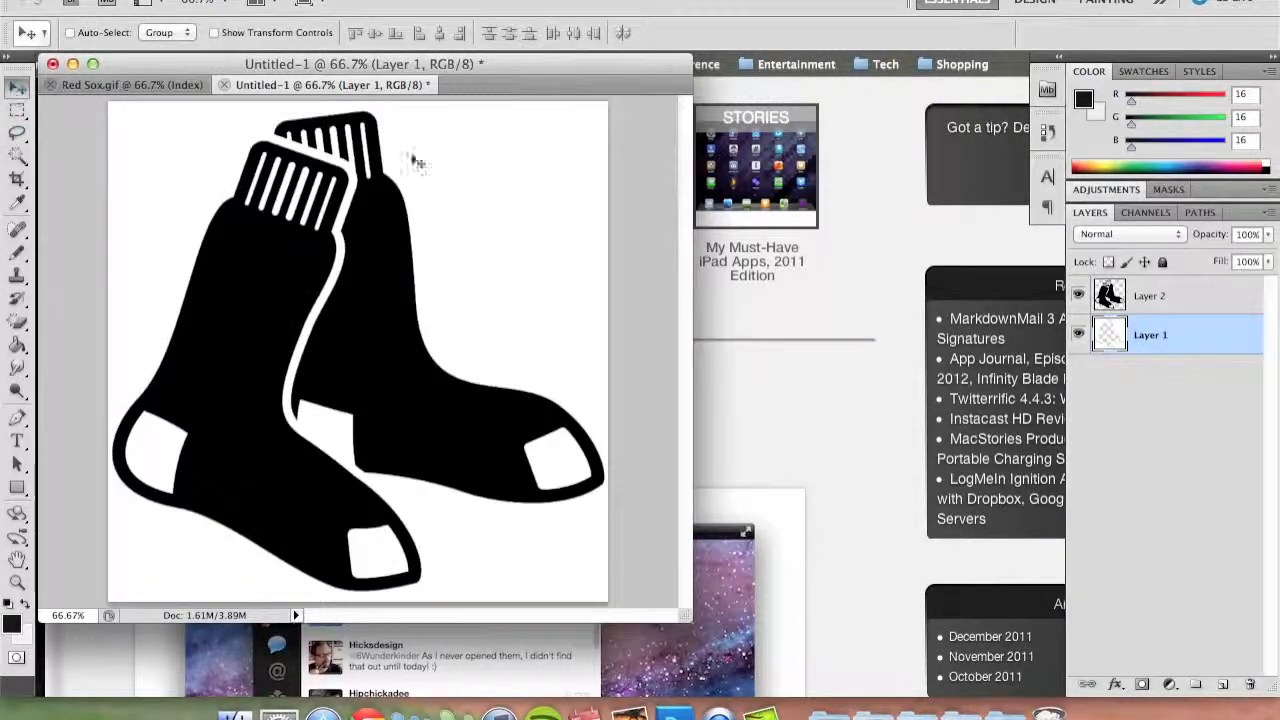
{"action": "key", "text": "Delete"}
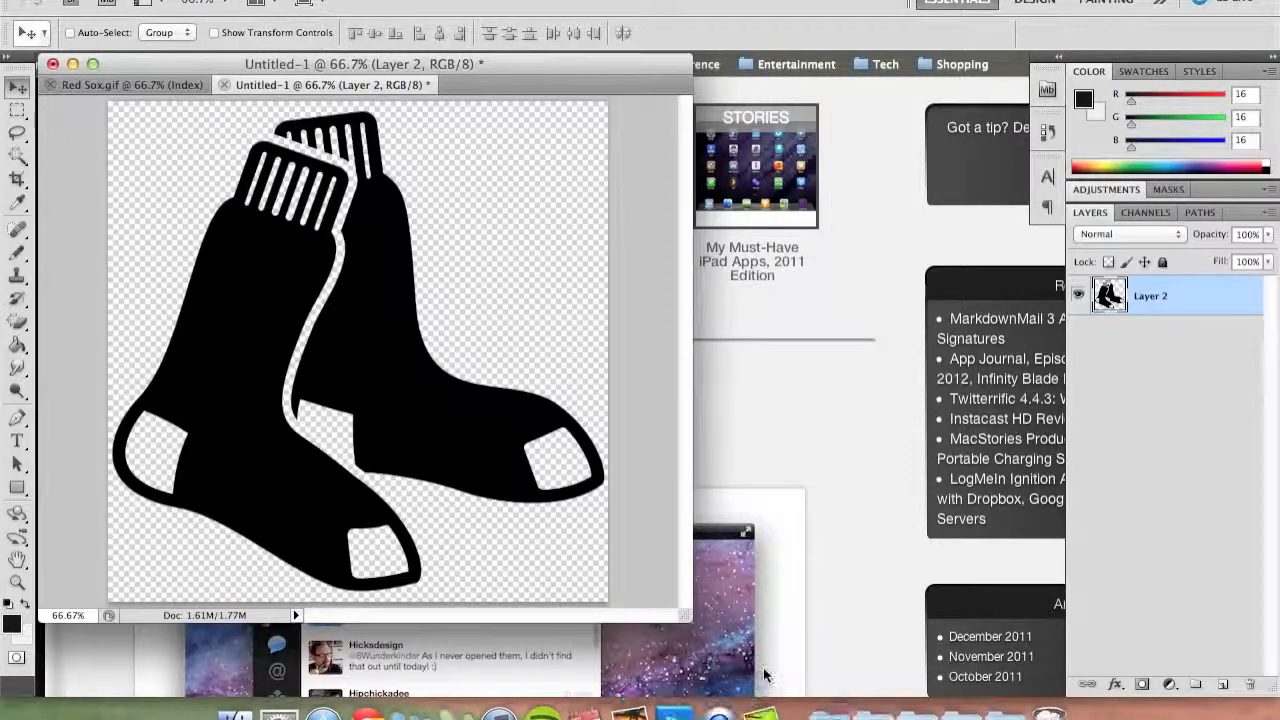
Switch to Finder and open the info window of the desktop's Red Sox folder
{"action": "key", "text": "super+Tab"}
{"action": "key", "text": "super+Tab"}
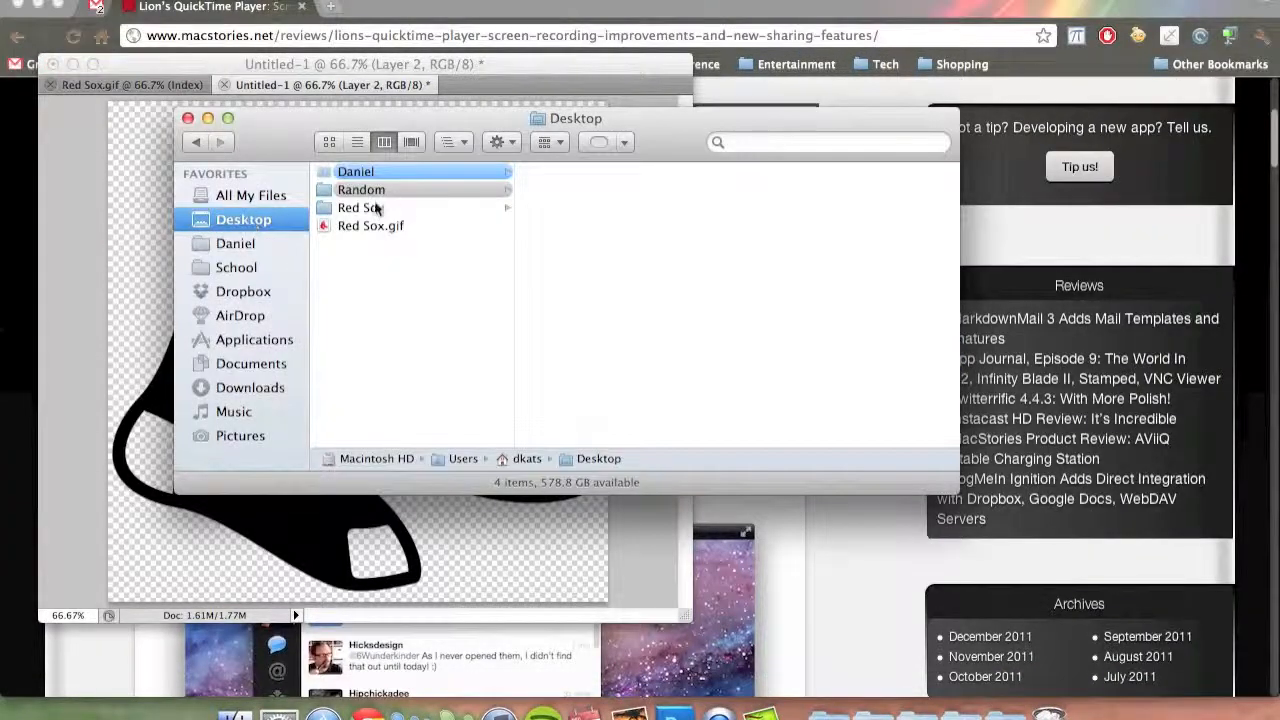
{"action": "left_click", "coordinate": [377, 207]}
{"action": "key", "text": "super+i"}
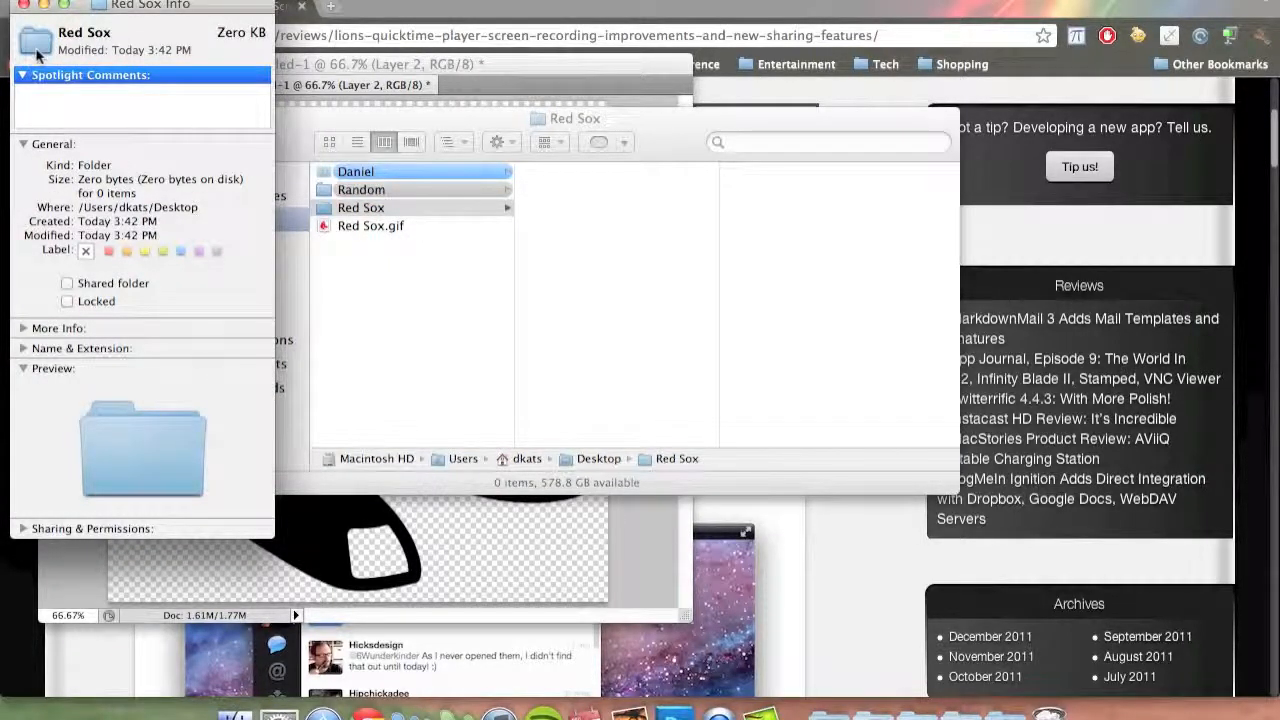
Switch to Photoshop, paste the copied folder icon into a new document, and merge it into the background
{"action": "left_click", "coordinate": [626, 594]}
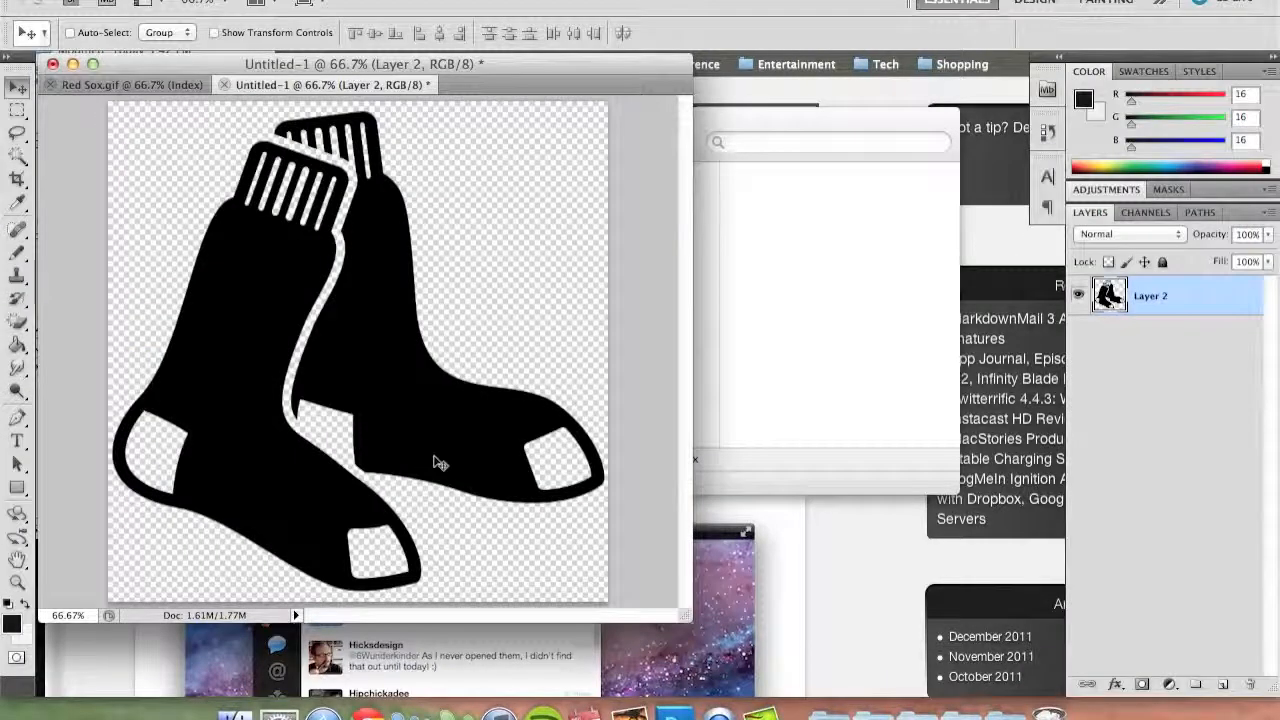
{"action": "key", "text": "super+n"}
{"action": "key", "text": "Return"}
{"action": "key", "text": "super+v"}
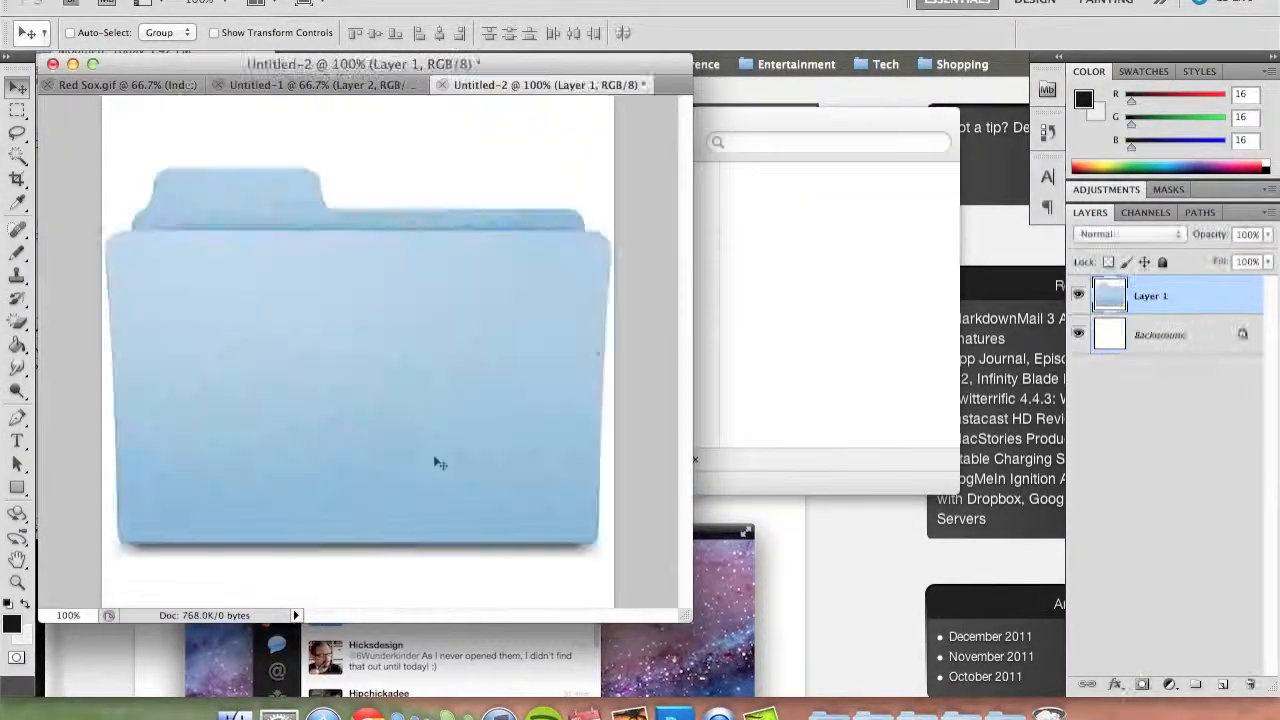
{"action": "key", "text": "super+e"}
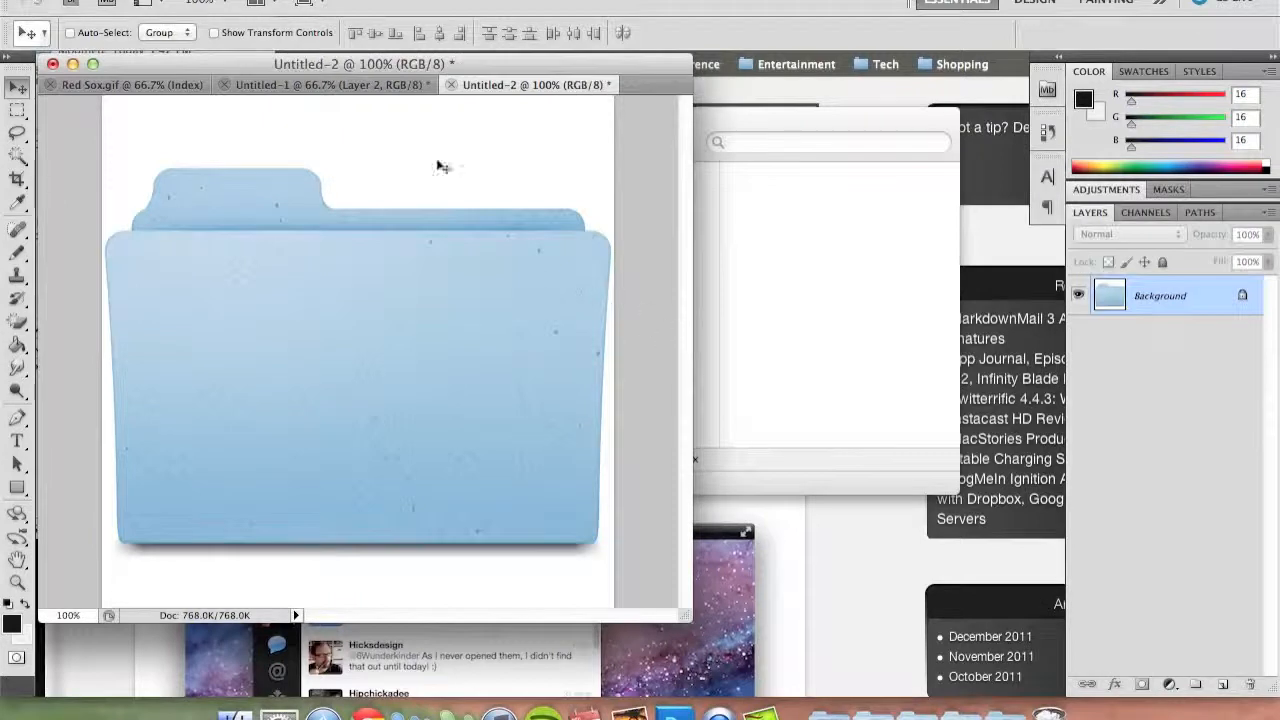
Set the black socks layer in Untitled-1 to 20% opacity and merge it with a new empty layer
{"action": "left_click", "coordinate": [306, 86]}
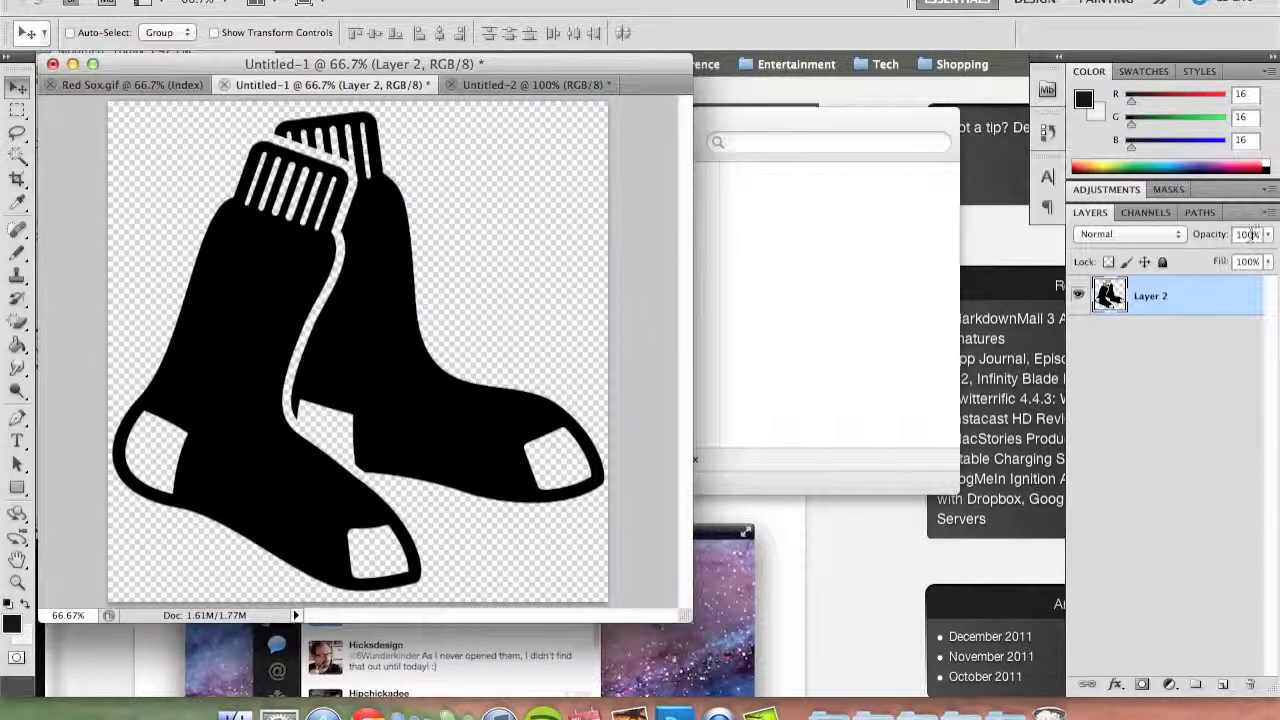
{"action": "type", "text": "20"}
{"action": "key", "text": "Return"}
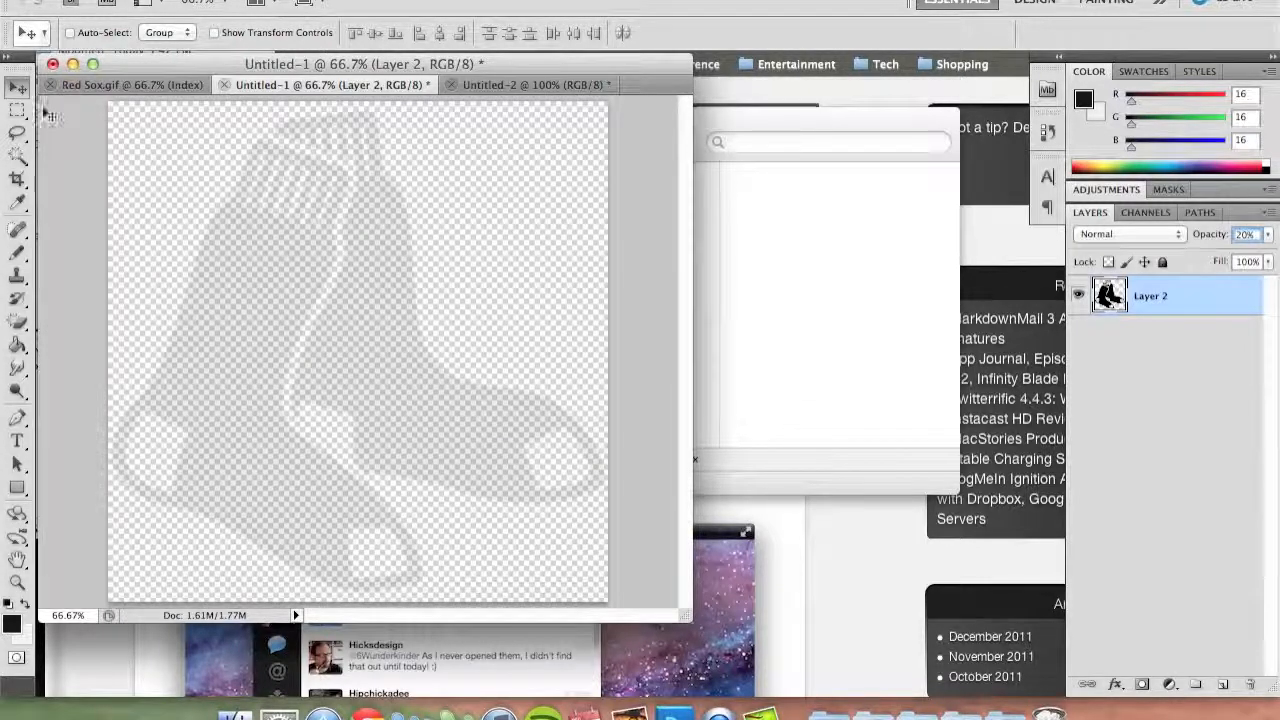
{"action": "left_click", "coordinate": [1212, 420]}
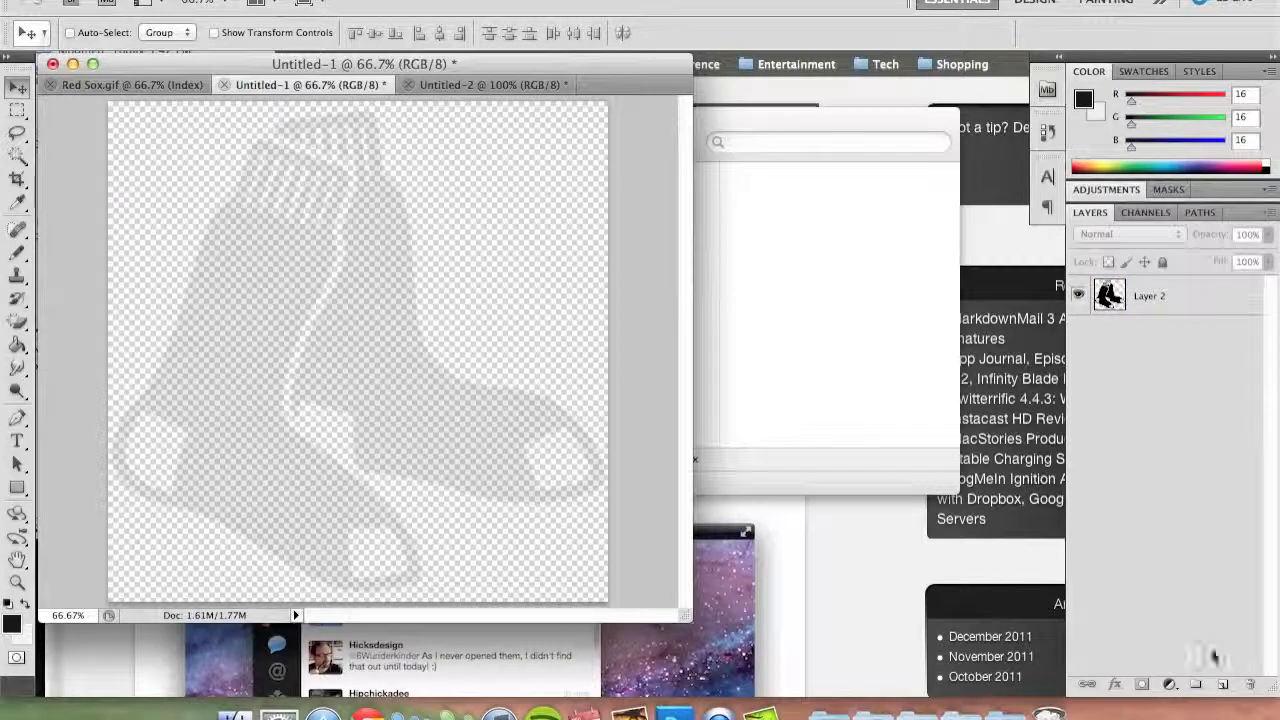
{"action": "left_click", "coordinate": [1183, 296]}
{"action": "left_click", "coordinate": [1222, 684]}
{"action": "key", "text": "super+e"}
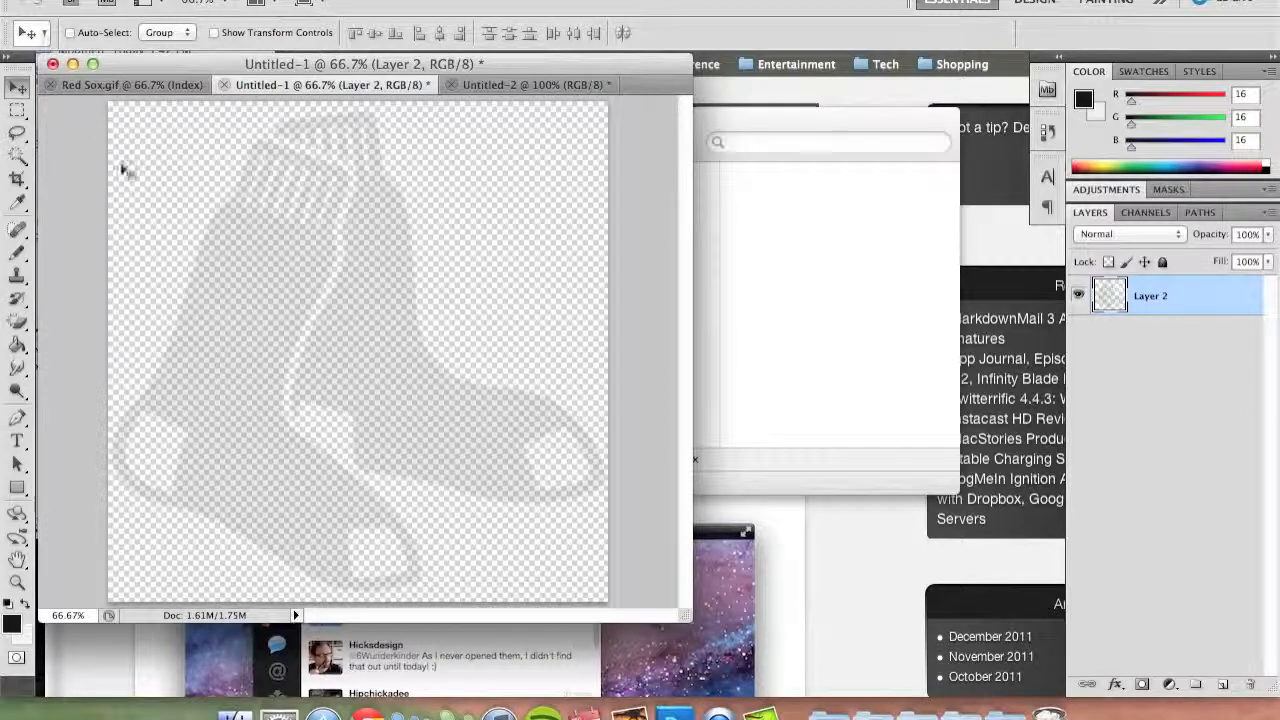
Copy the entire faded socks image and paste it into the folder document Untitled-2
{"action": "key", "text": "super+a"}
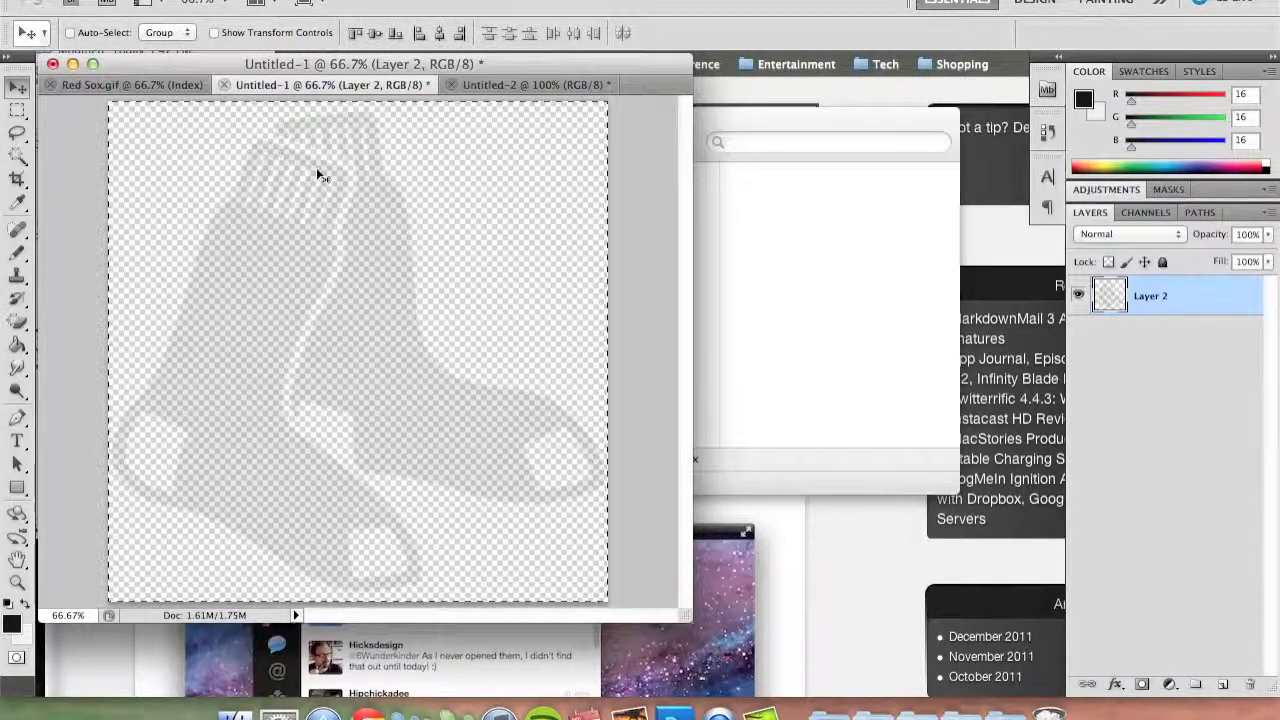
{"action": "left_click", "coordinate": [486, 85]}
{"action": "key", "text": "super+v"}
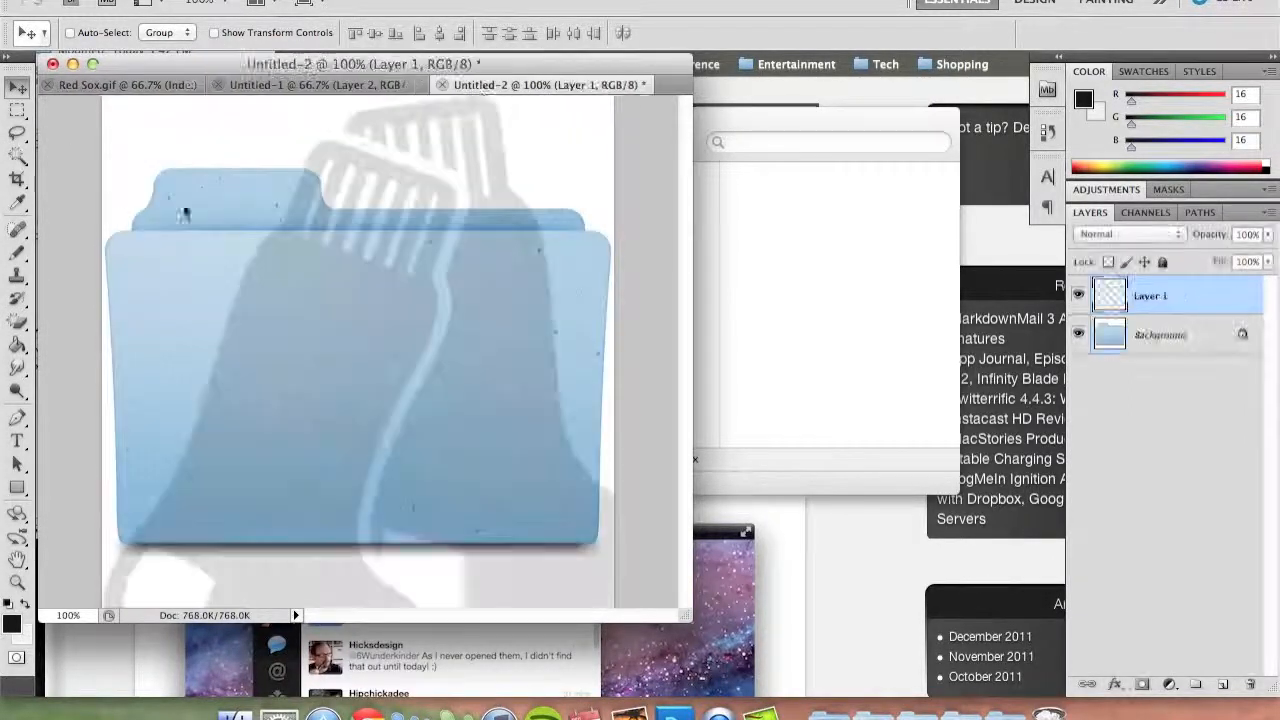
Free-transform the pasted socks to about 36% of their size and position them in the middle of the folder's front
{"action": "key", "text": "super+t"}
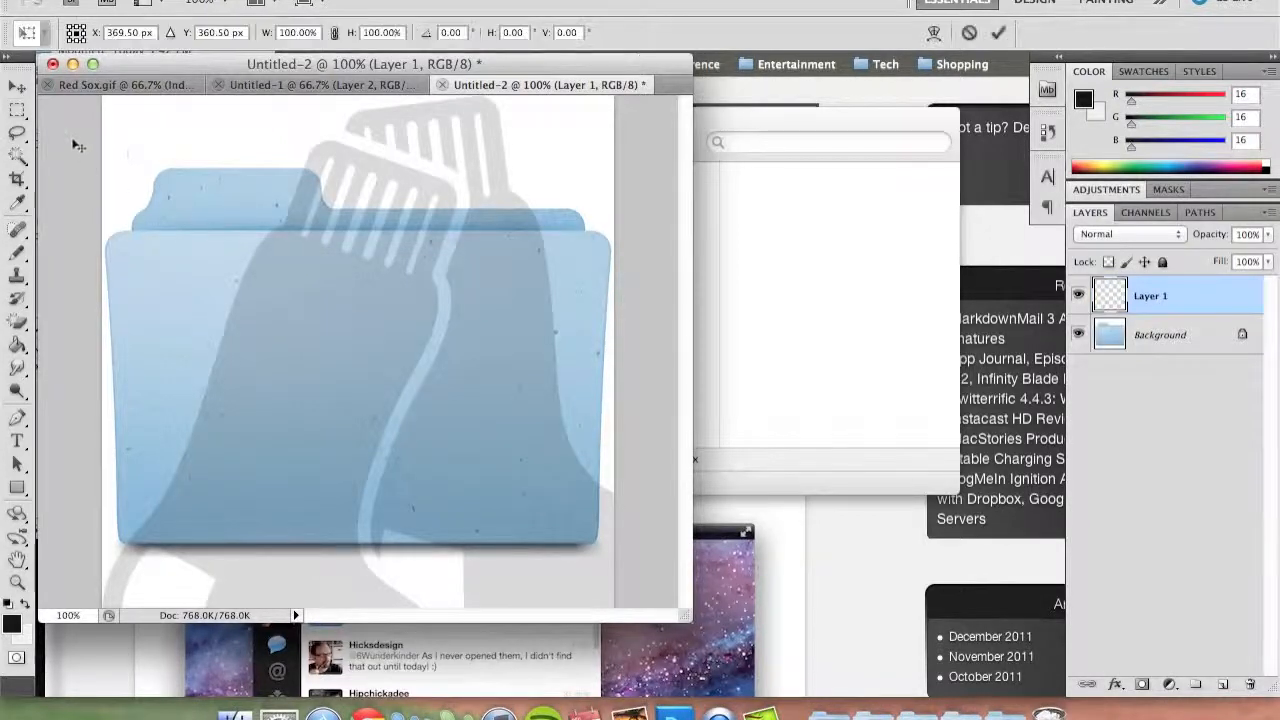
{"action": "left_click_drag", "start_coordinate": [103, 97], "coordinate": [378, 365]}
{"action": "left_click_drag", "start_coordinate": [475, 434], "coordinate": [230, 262]}
{"action": "left_click_drag", "start_coordinate": [138, 190], "coordinate": [322, 377]}
{"action": "left_click_drag", "start_coordinate": [472, 458], "coordinate": [375, 310]}
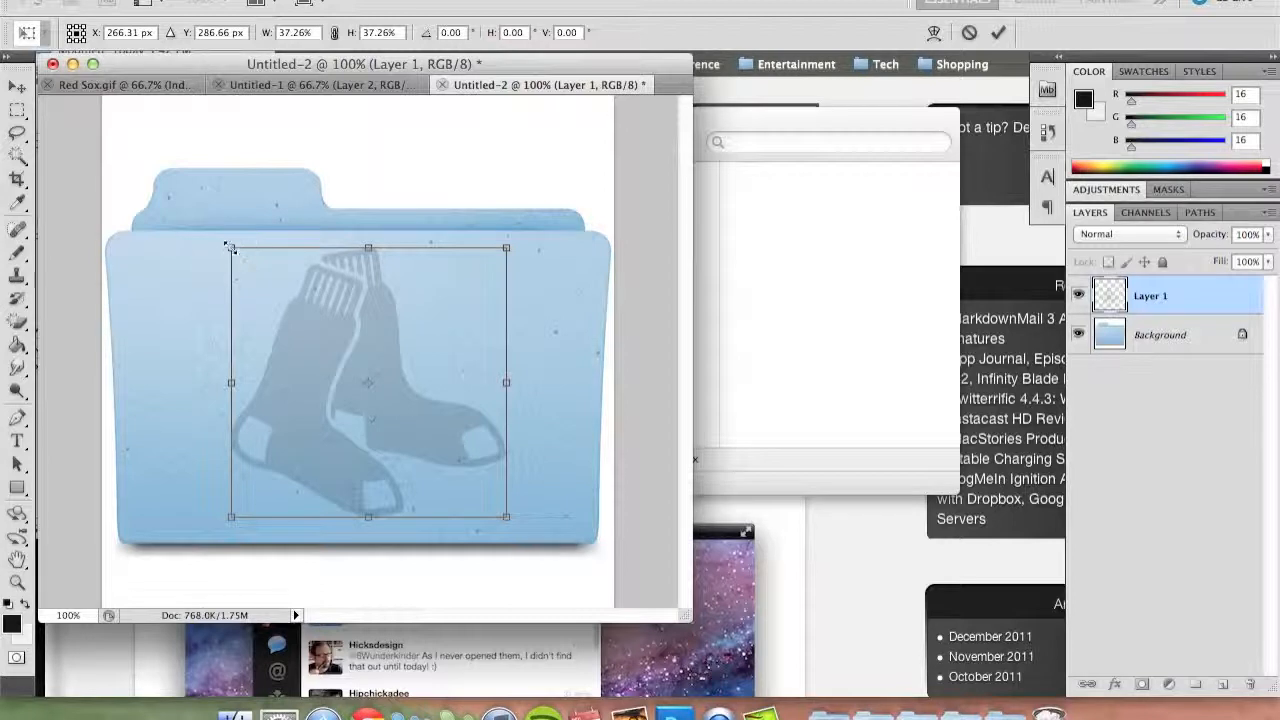
{"action": "left_click_drag", "start_coordinate": [229, 247], "coordinate": [215, 278]}
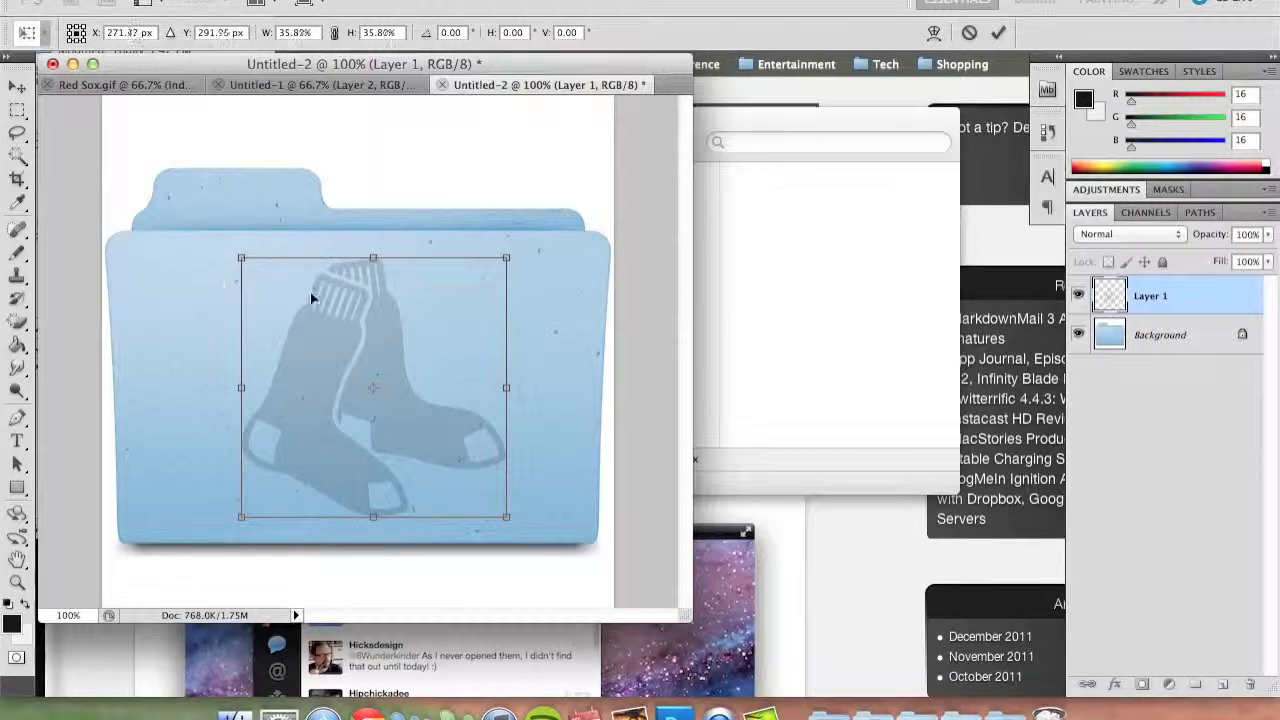
{"action": "double_click", "coordinate": [357, 330]}
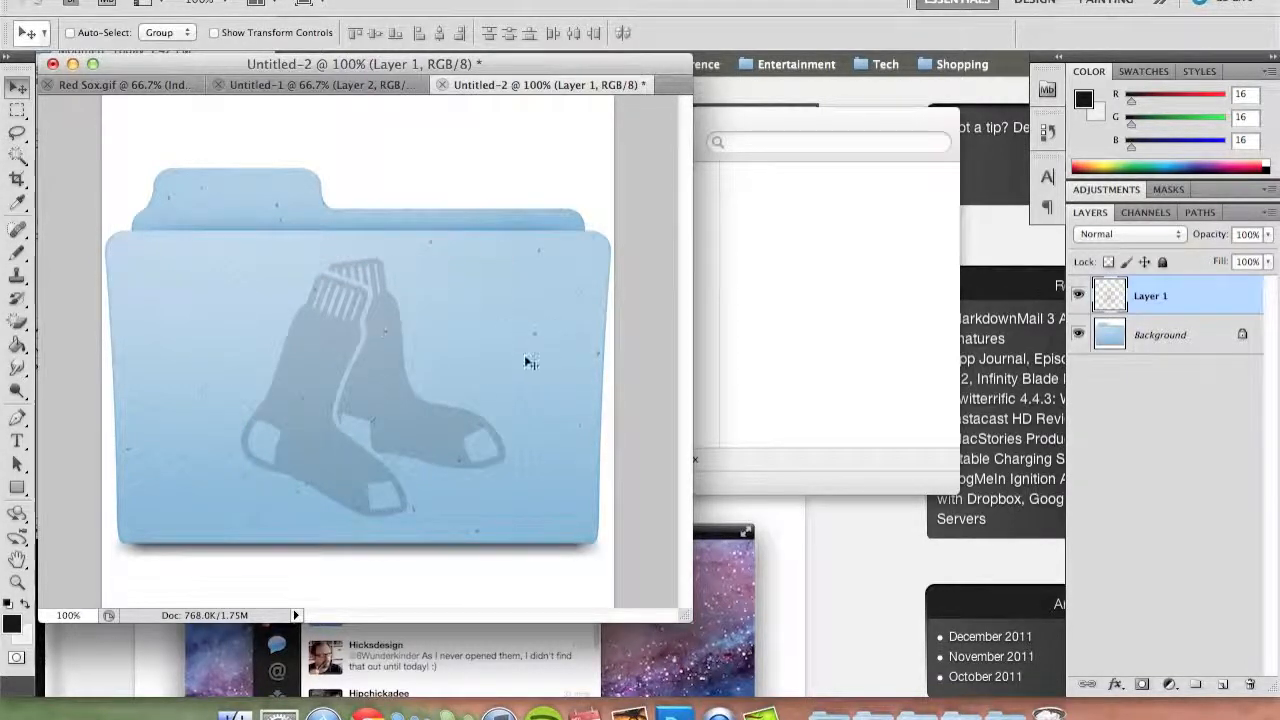
{"action": "right_click", "coordinate": [1209, 296]}
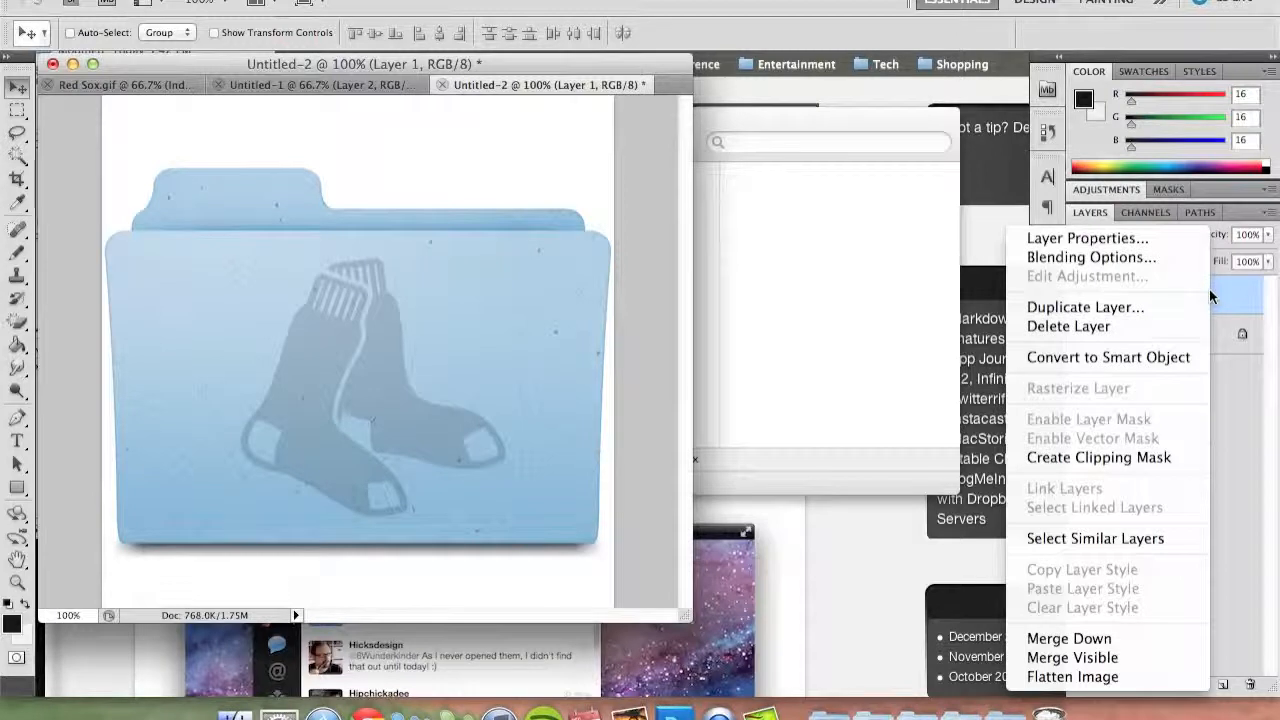
{"action": "left_click", "coordinate": [1234, 296]}
{"action": "right_click", "coordinate": [1205, 290]}
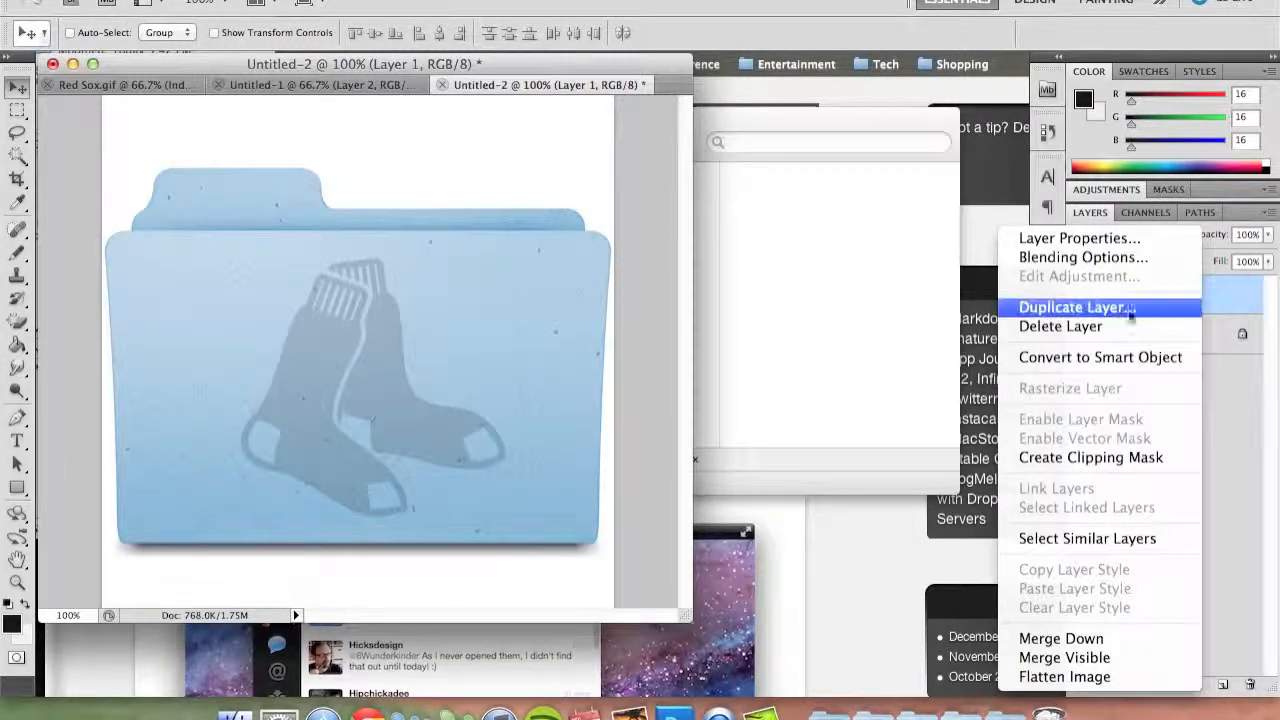
{"action": "left_click", "coordinate": [1240, 293]}
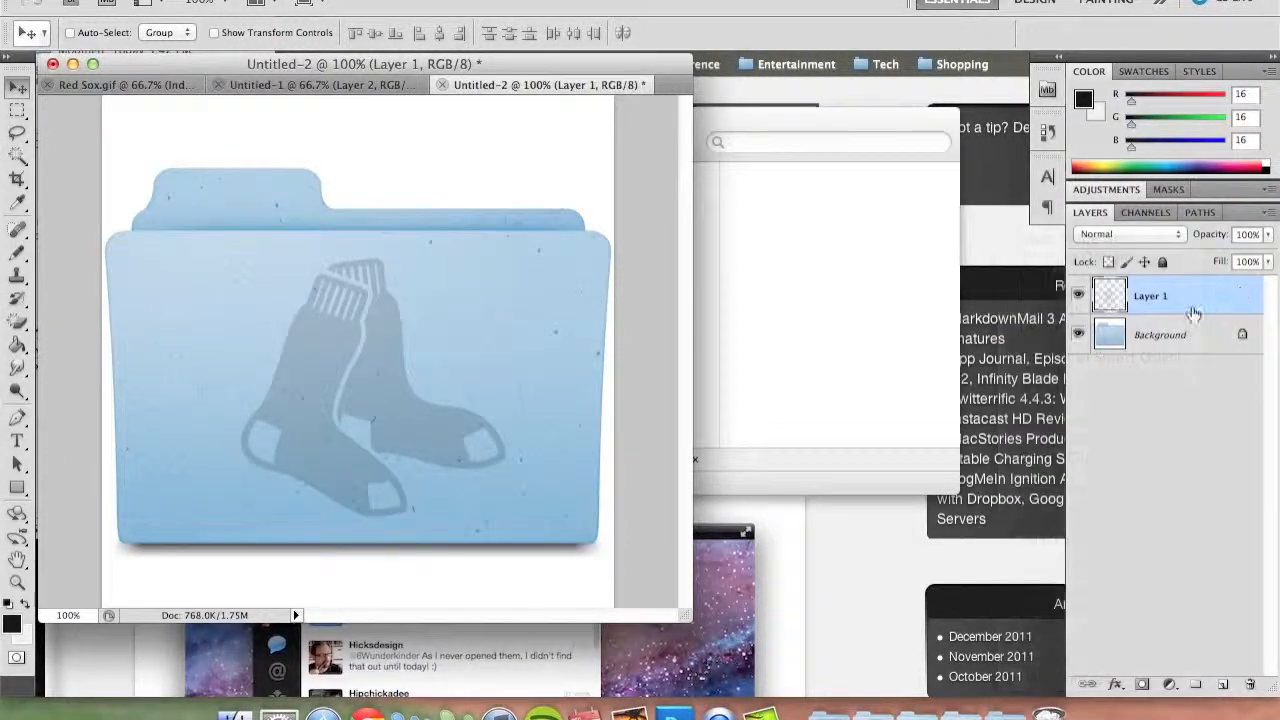
Add a Bevel and Emboss layer style to the socks layer, using the Emboss style
{"action": "double_click", "coordinate": [1216, 306]}
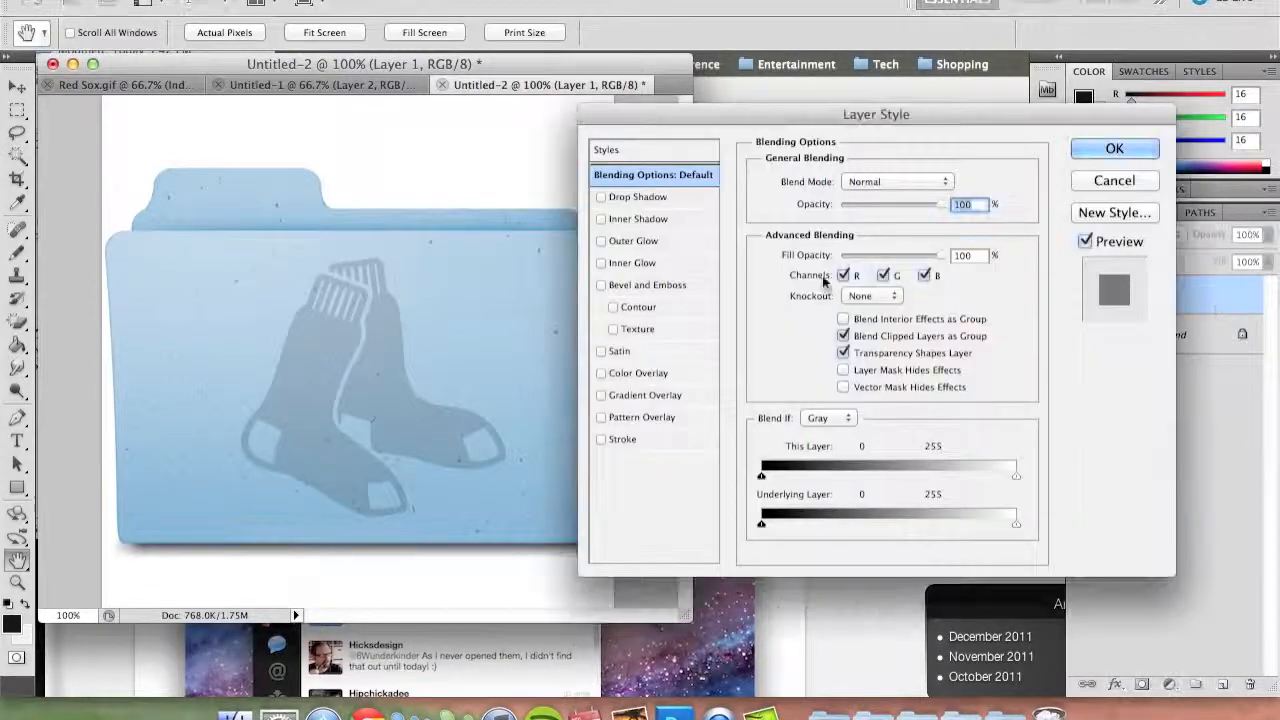
{"action": "left_click", "coordinate": [601, 286]}
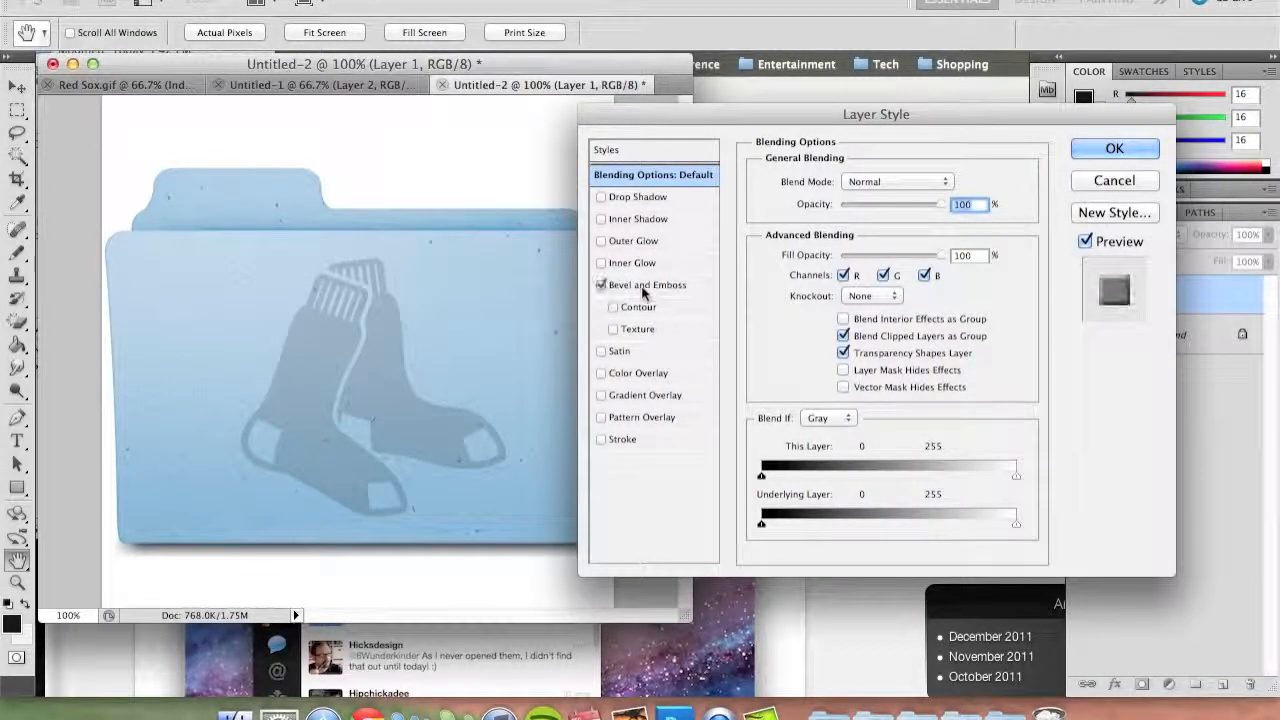
{"action": "left_click", "coordinate": [646, 290]}
{"action": "left_click", "coordinate": [918, 183]}
{"action": "left_click", "coordinate": [878, 195]}
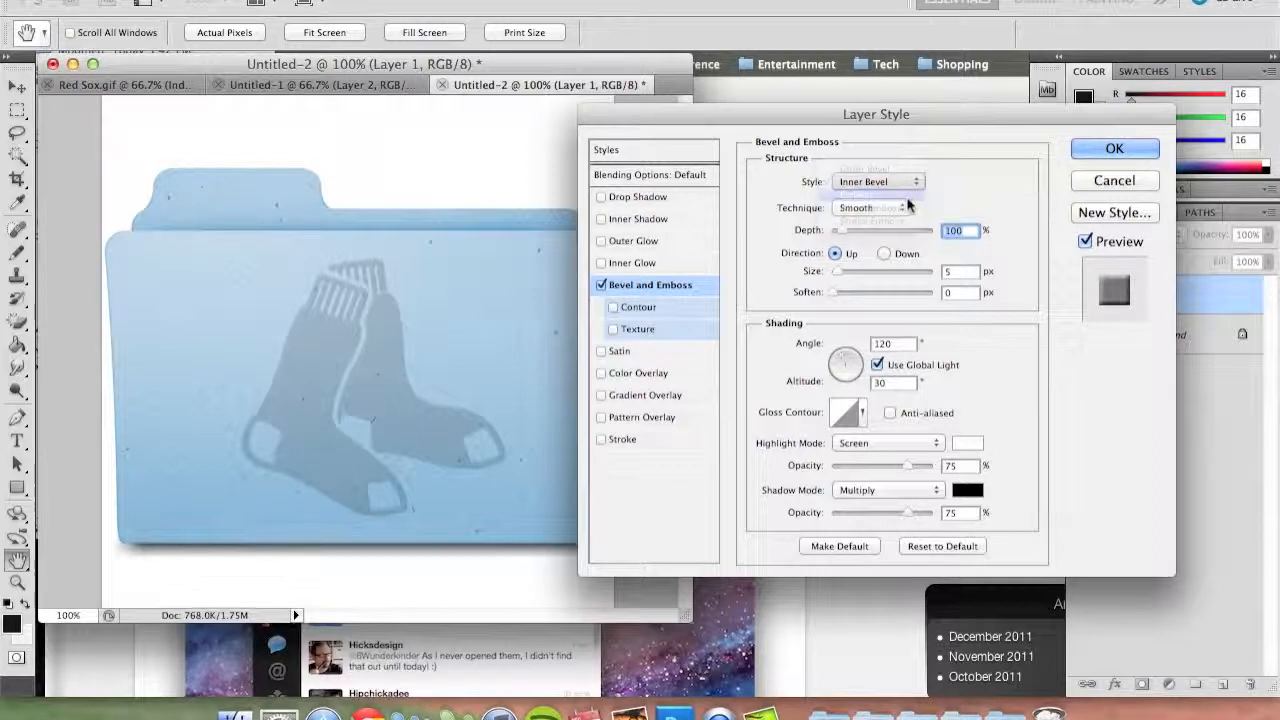
Set the emboss direction to Down, the highlight opacity to 0% and the shadow opacity to 100%, and apply the style
{"action": "left_click", "coordinate": [889, 253]}
{"action": "double_click", "coordinate": [966, 466]}
{"action": "type", "text": "0"}
{"action": "key", "text": "Tab"}
{"action": "type", "text": "100"}
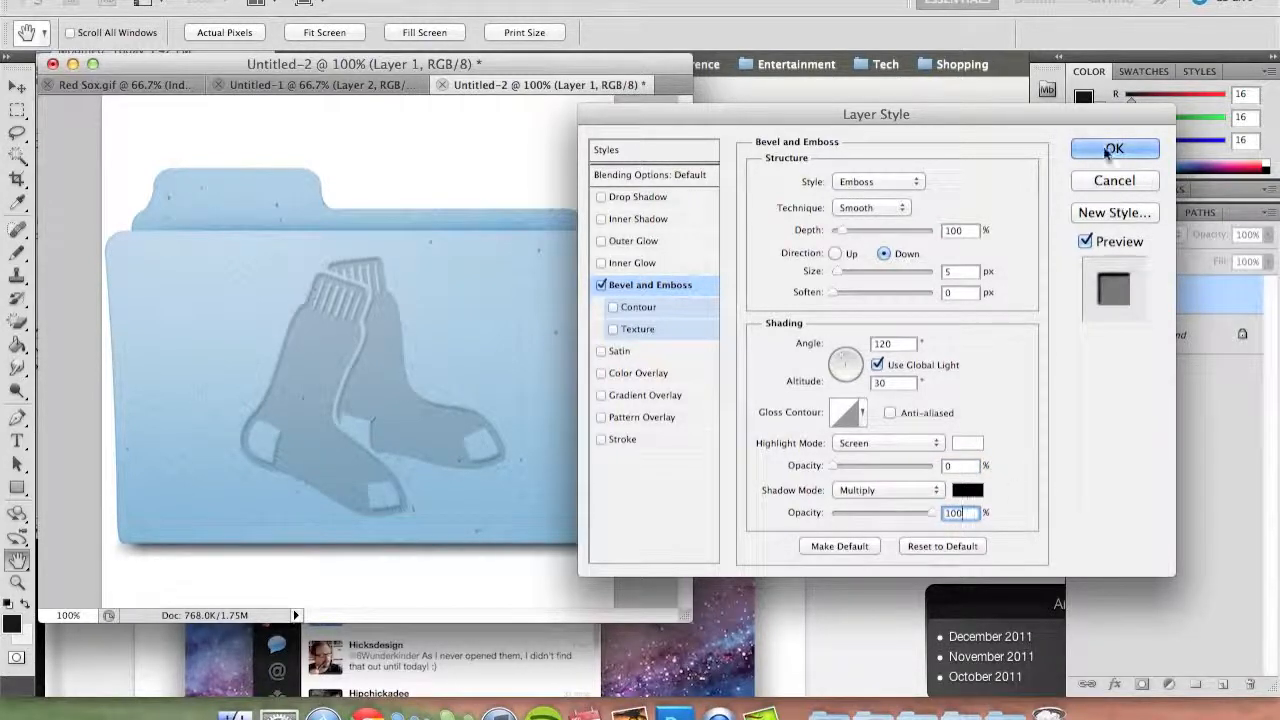
{"action": "key", "text": "Return"}
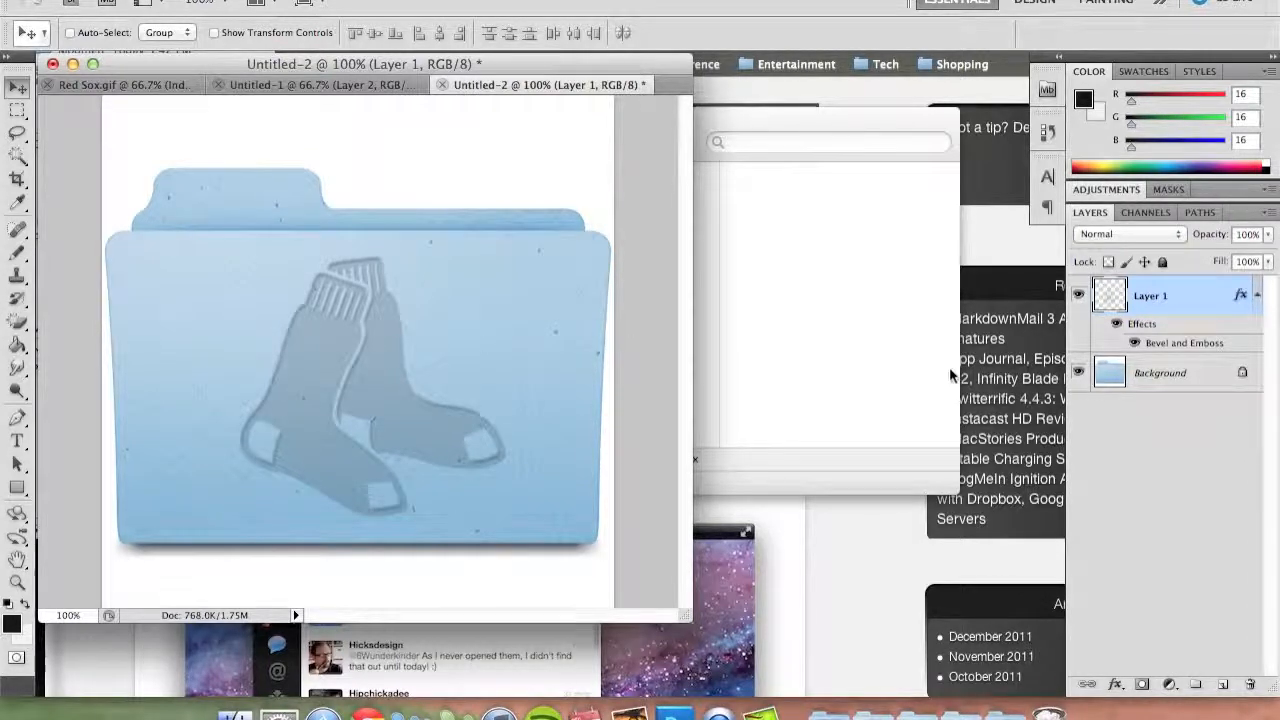
Merge the socks into the folder image and remove the white surroundings with the Magic Eraser
{"action": "key", "text": "super+e"}
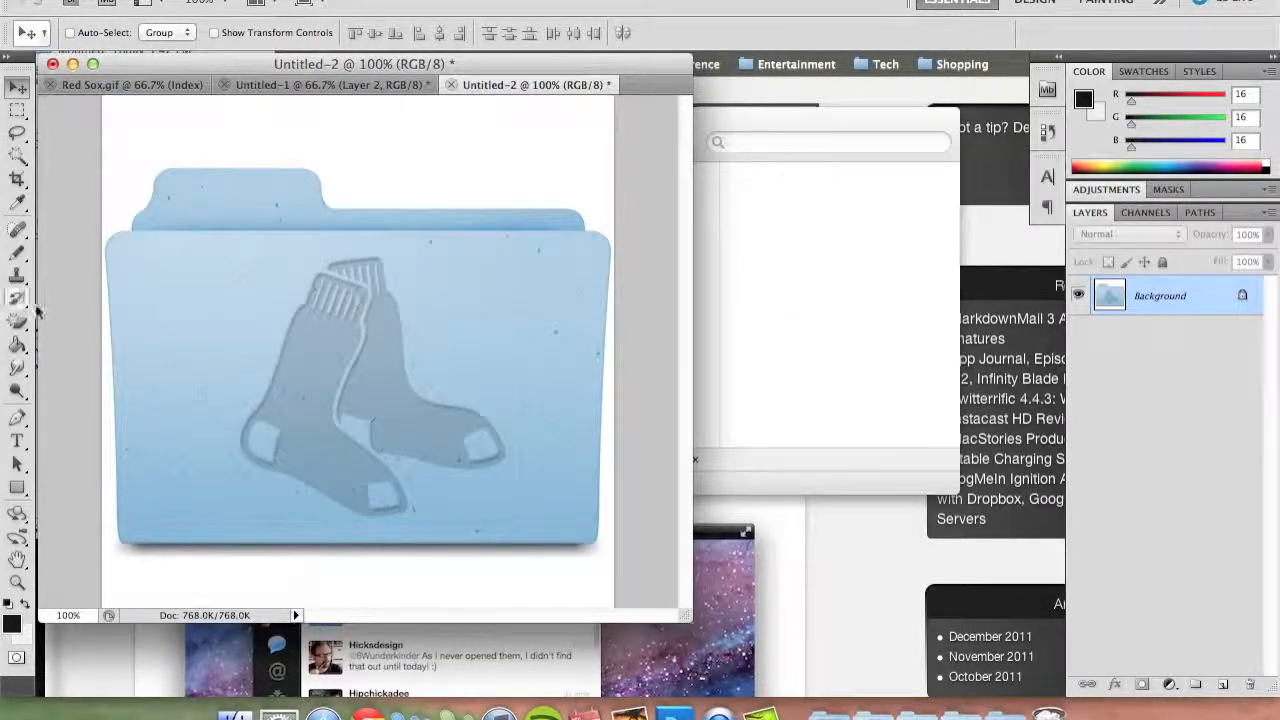
{"action": "left_click", "coordinate": [17, 320]}
{"action": "left_click", "coordinate": [347, 156]}
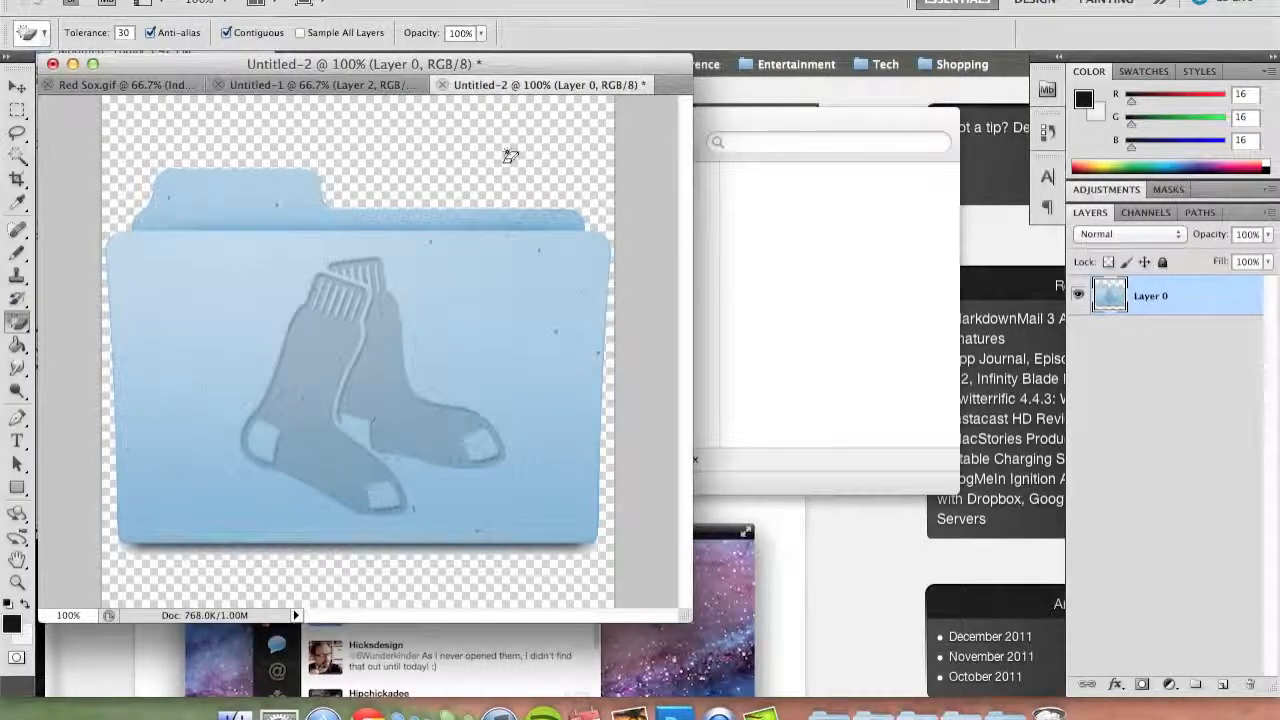
{"action": "key", "text": "super+a"}
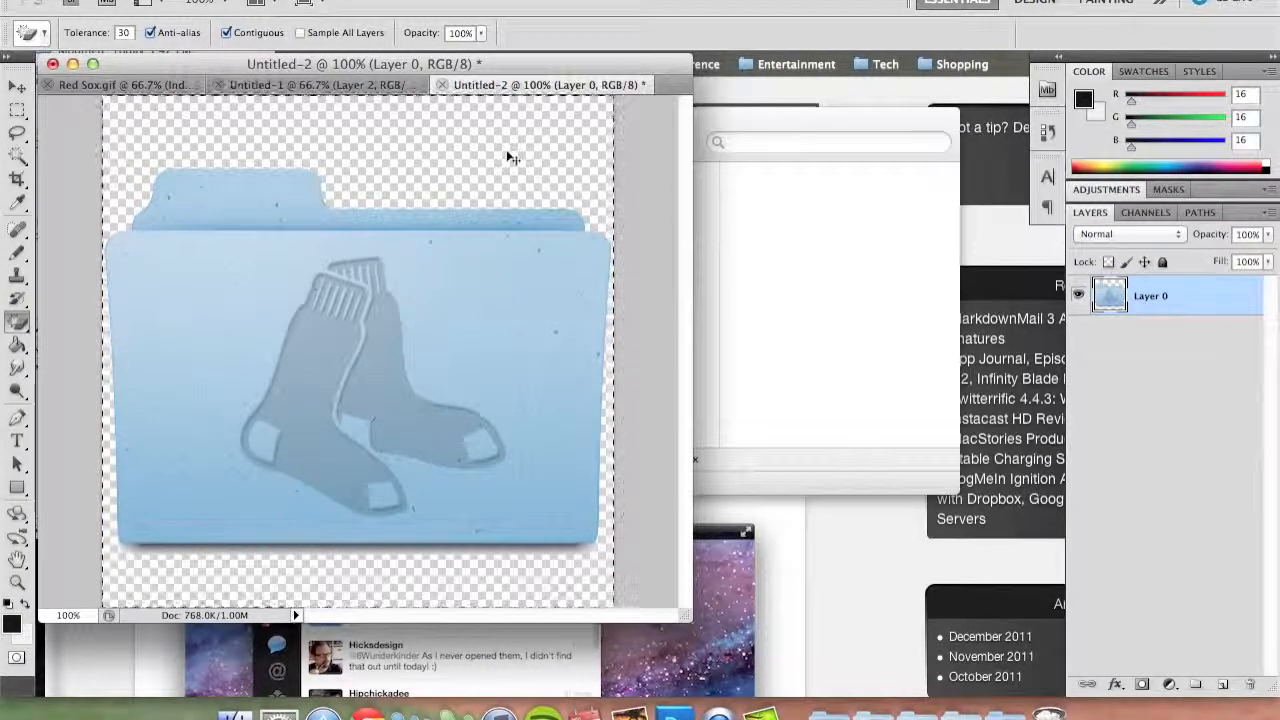
{"action": "left_click", "coordinate": [18, 109]}
{"action": "left_click", "coordinate": [78, 148]}
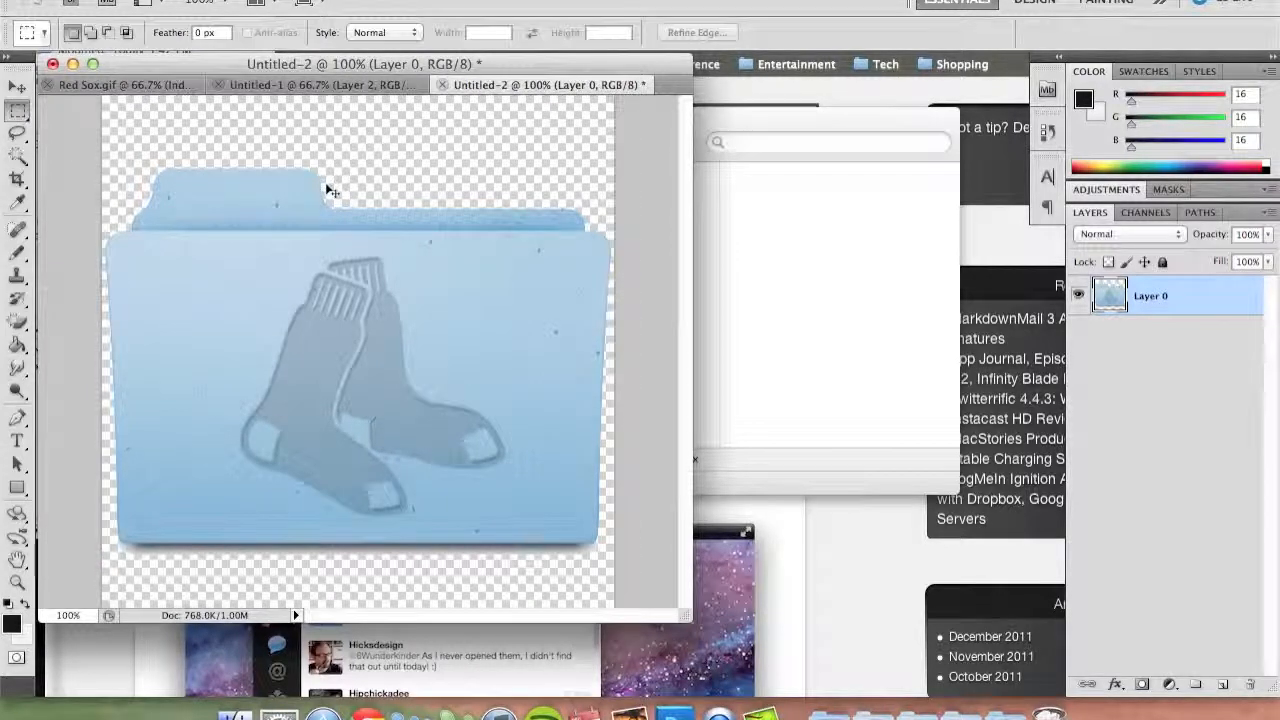
Save the folder image to the Desktop as Untitled-2.tif, keeping layers and transparency with no image compression
{"action": "key", "text": "super+shift+s"}
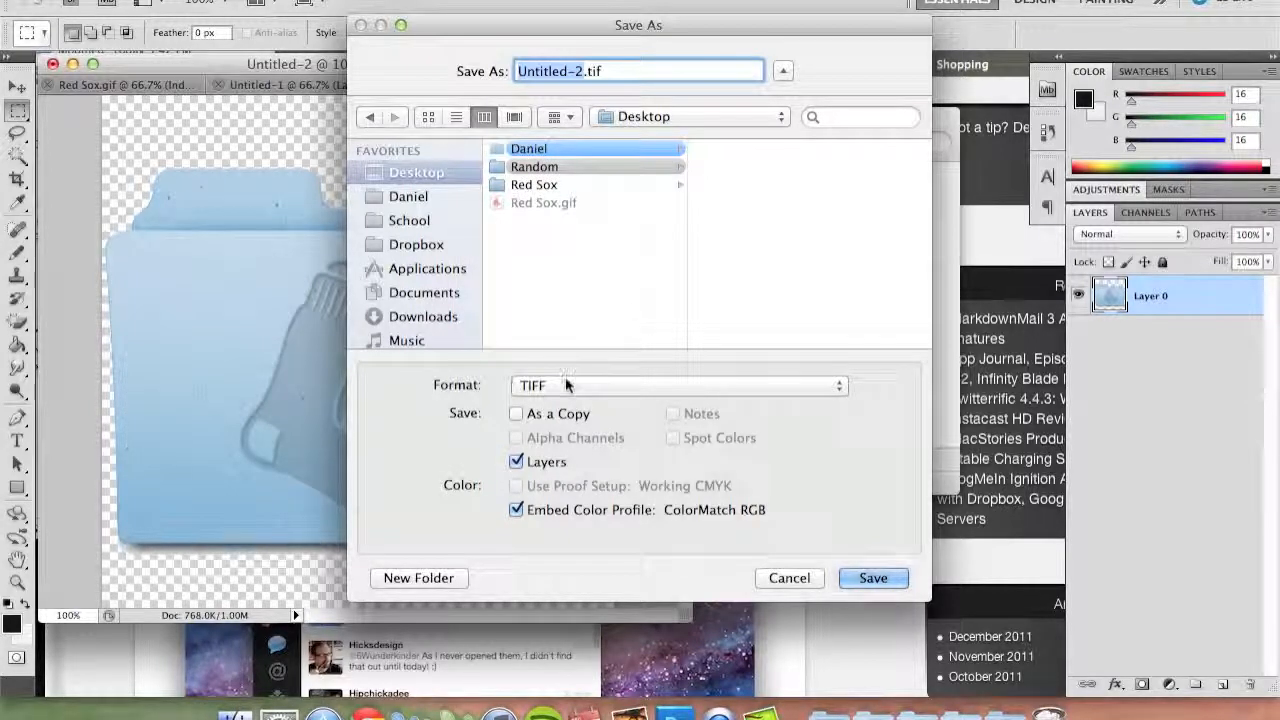
{"action": "key", "text": "Return"}
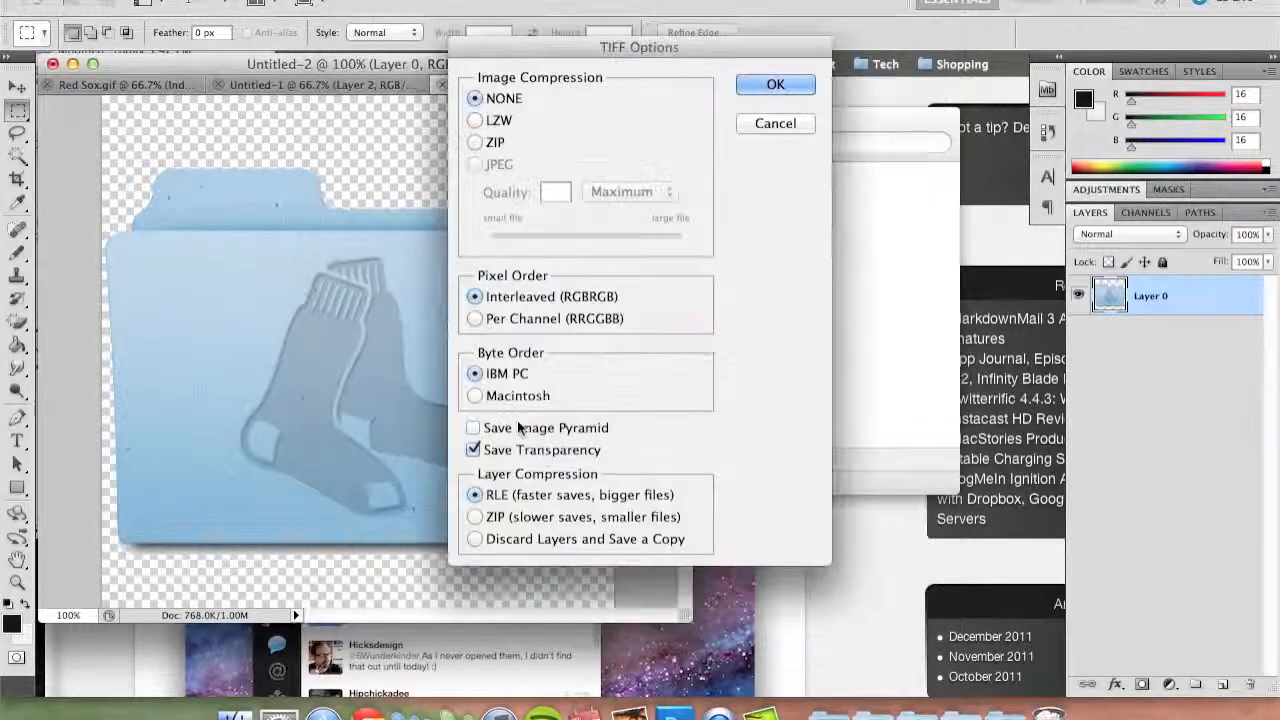
{"action": "key", "text": "Return"}
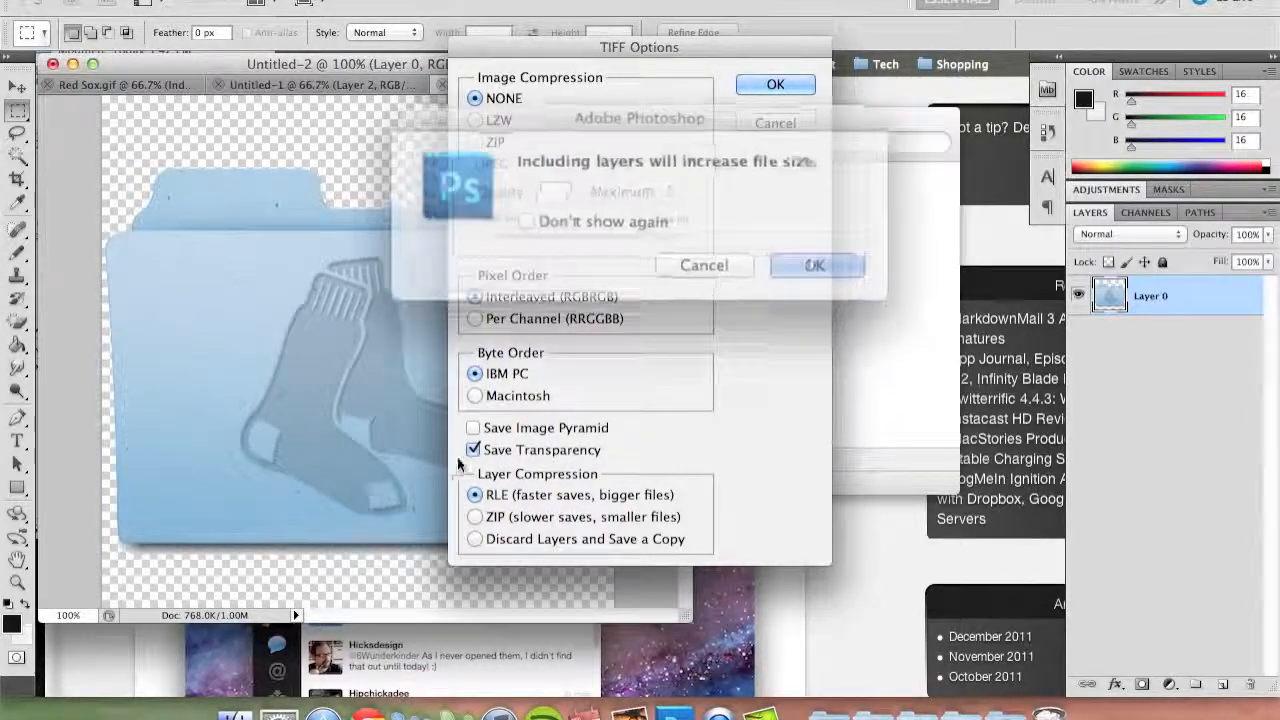
{"action": "key", "text": "Return"}
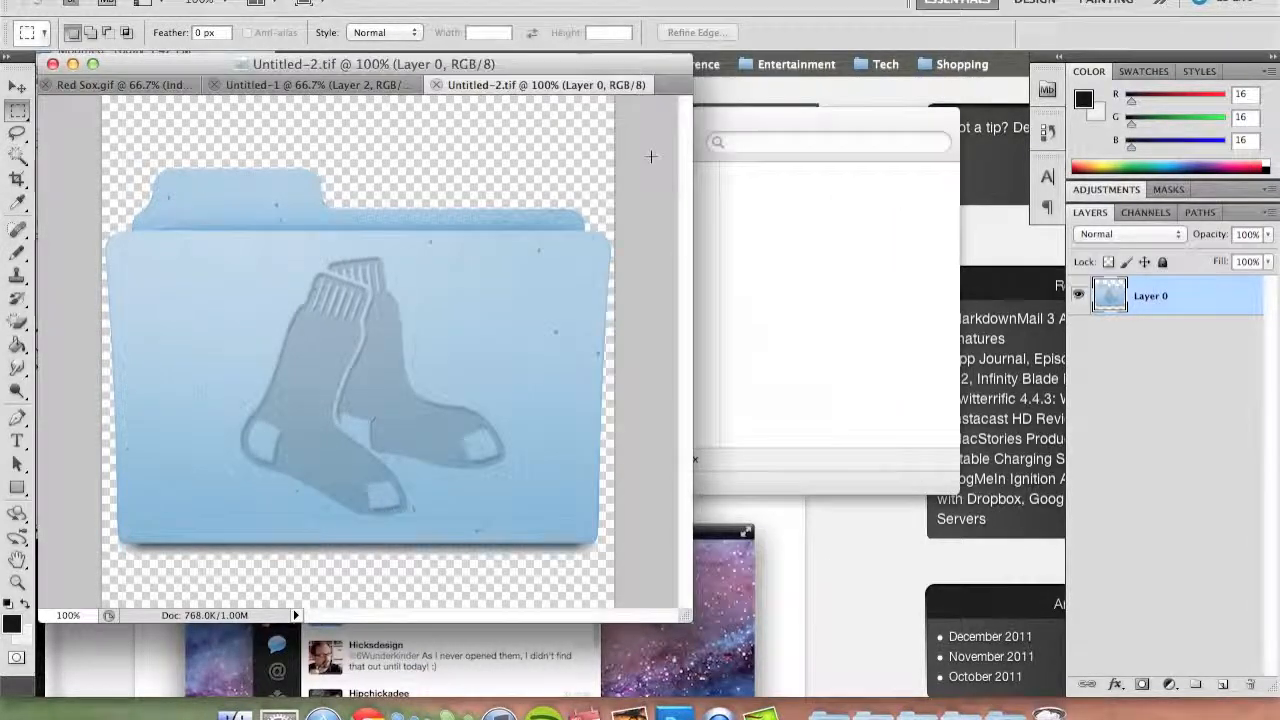
{"action": "key", "text": "F11"}
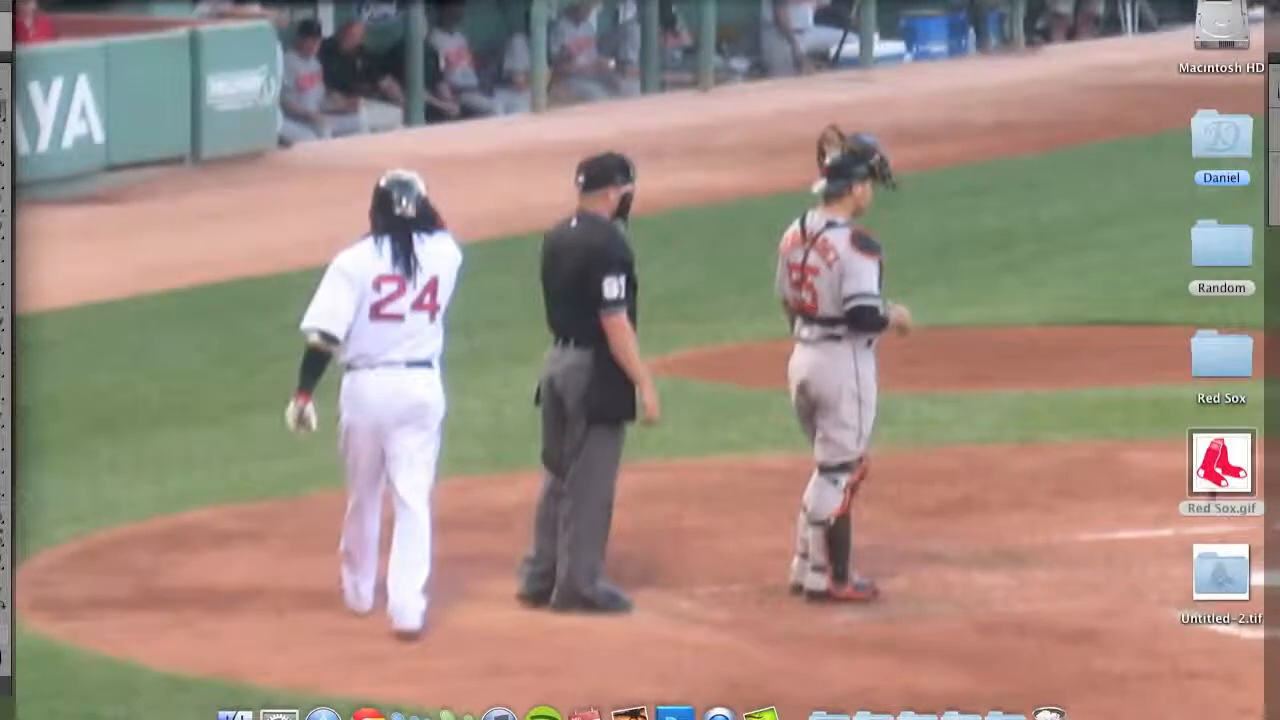
{"action": "left_click", "coordinate": [1238, 508]}
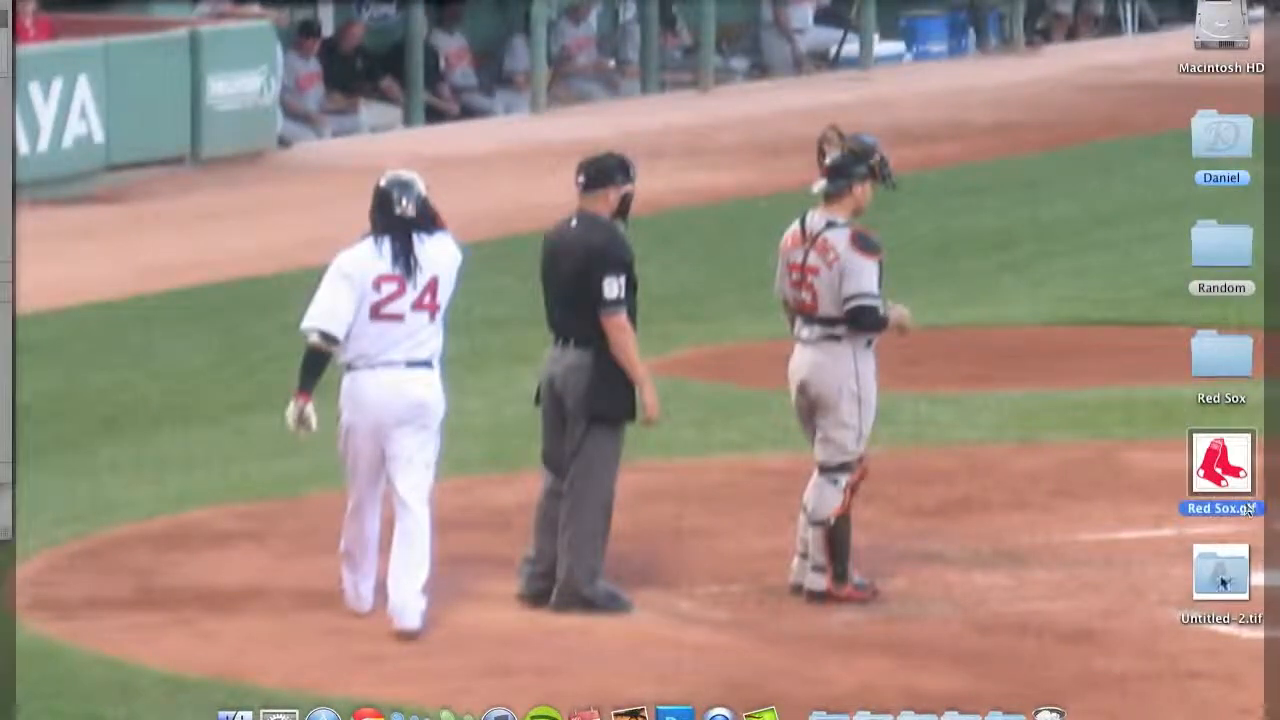
{"action": "left_click_drag", "start_coordinate": [1220, 577], "coordinate": [102, 512]}
{"action": "key", "text": "F11"}
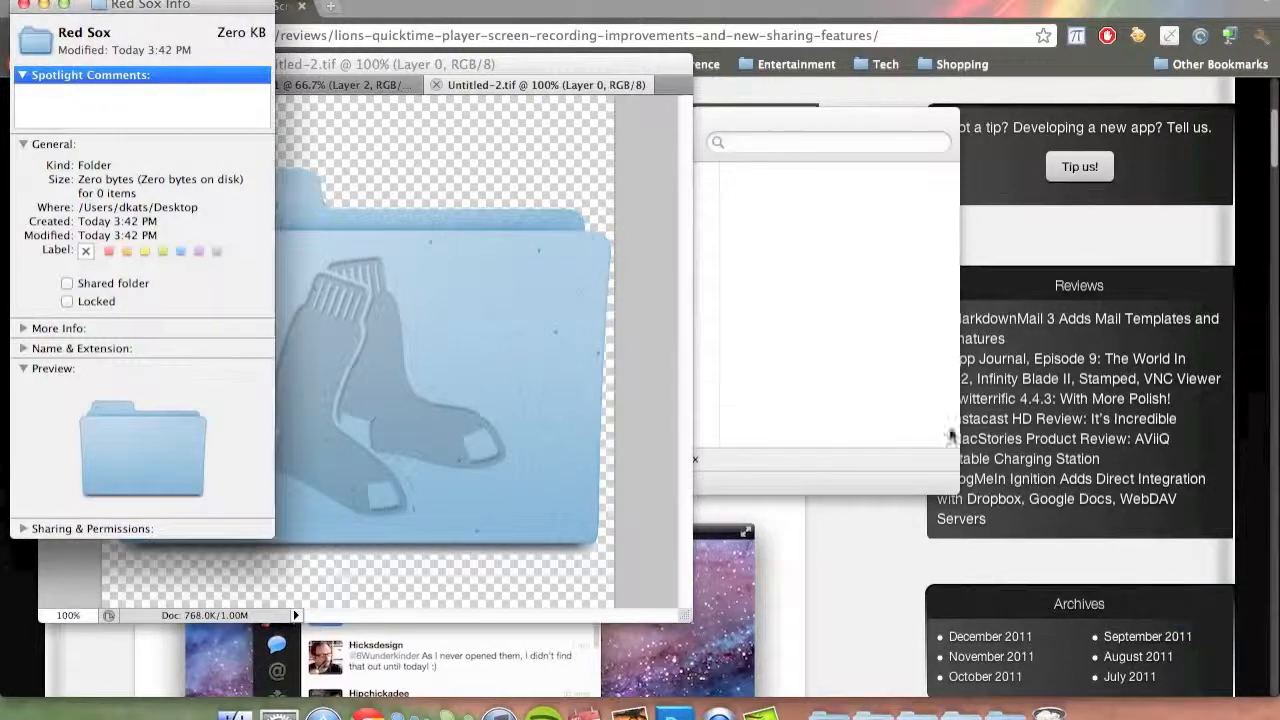
Load the desktop's Untitled-2.tif into Img2icns and export it as a folder icon to the Desktop
{"action": "left_click", "coordinate": [675, 715]}
{"action": "key", "text": "F11"}
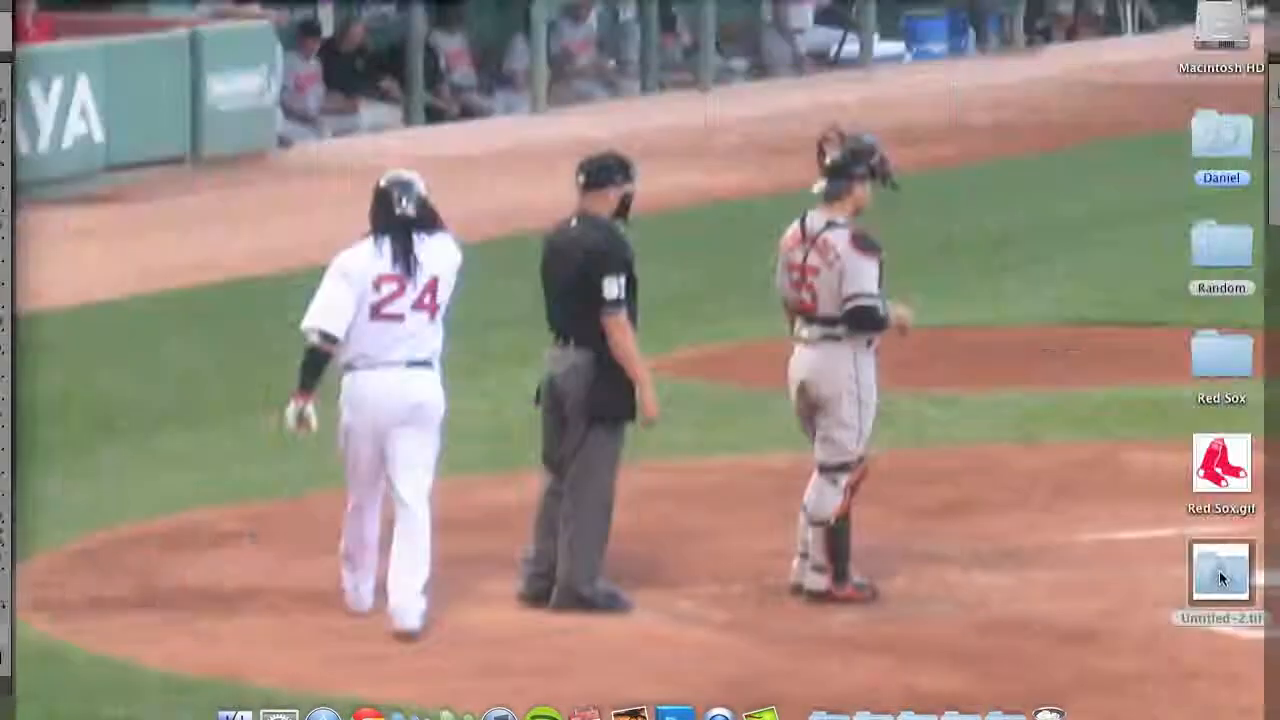
{"action": "left_click_drag", "start_coordinate": [1275, 2], "coordinate": [507, 297]}
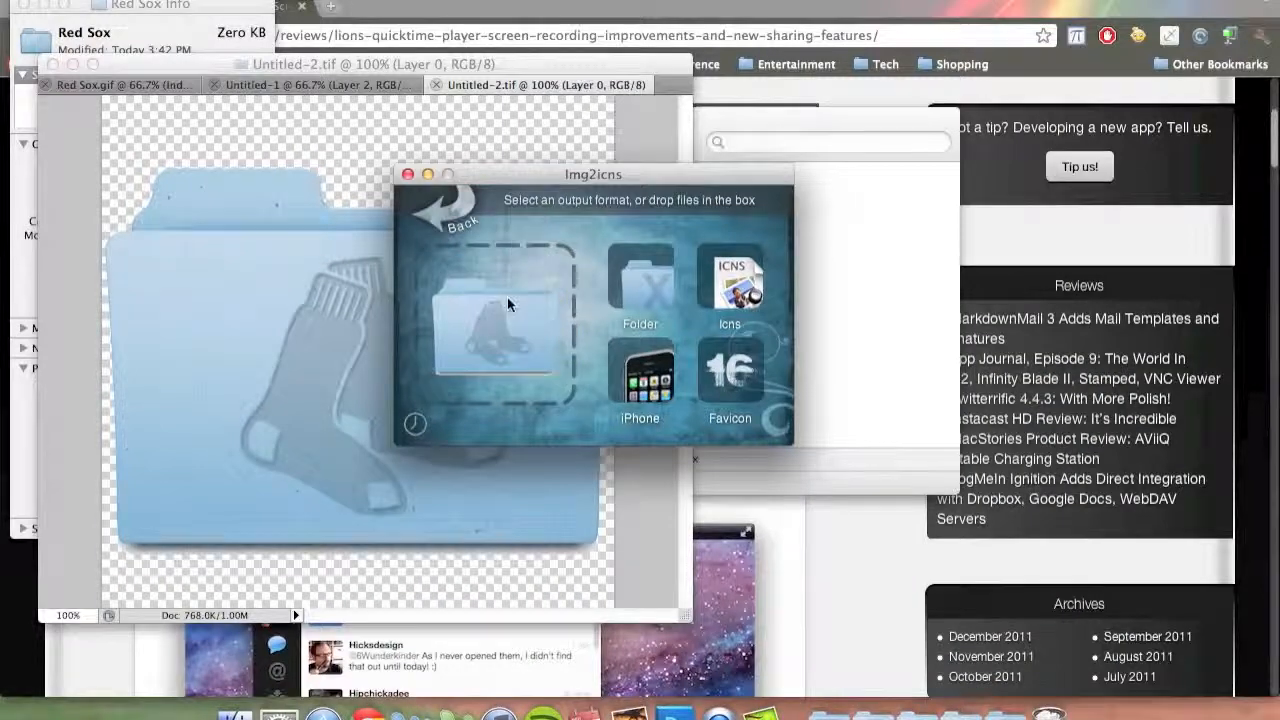
{"action": "left_click", "coordinate": [652, 290]}
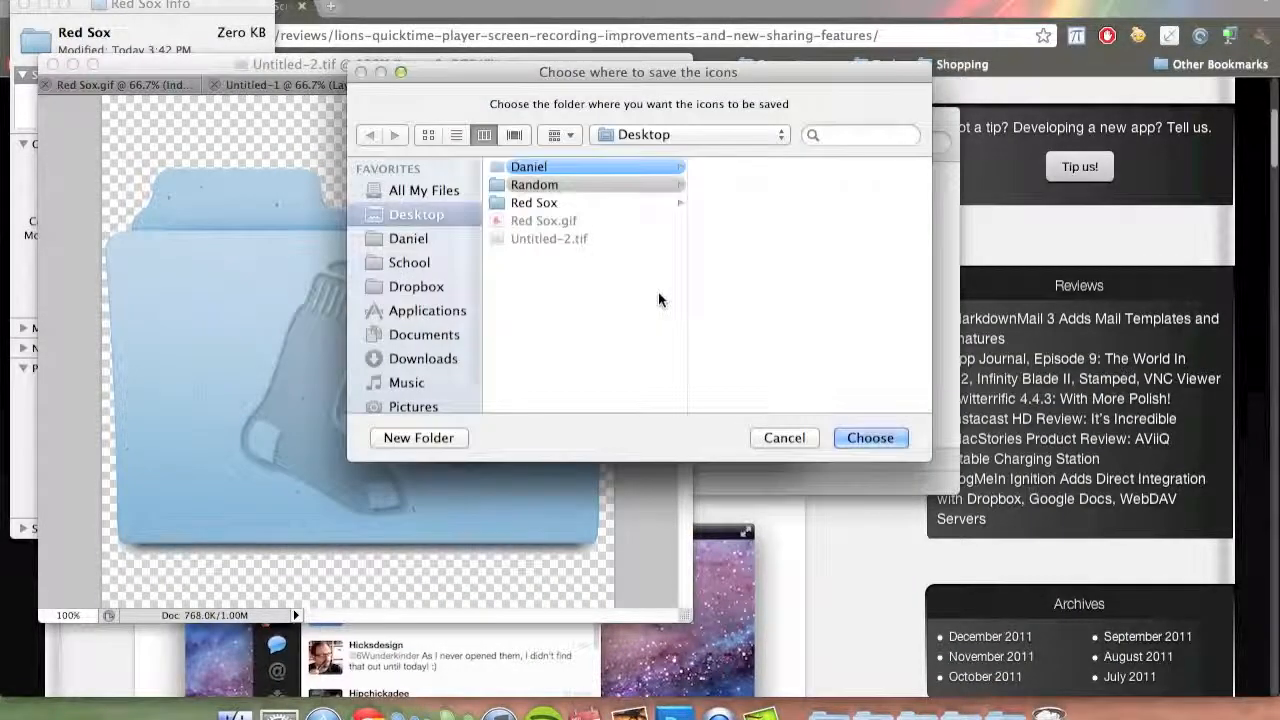
{"action": "key", "text": "Return"}
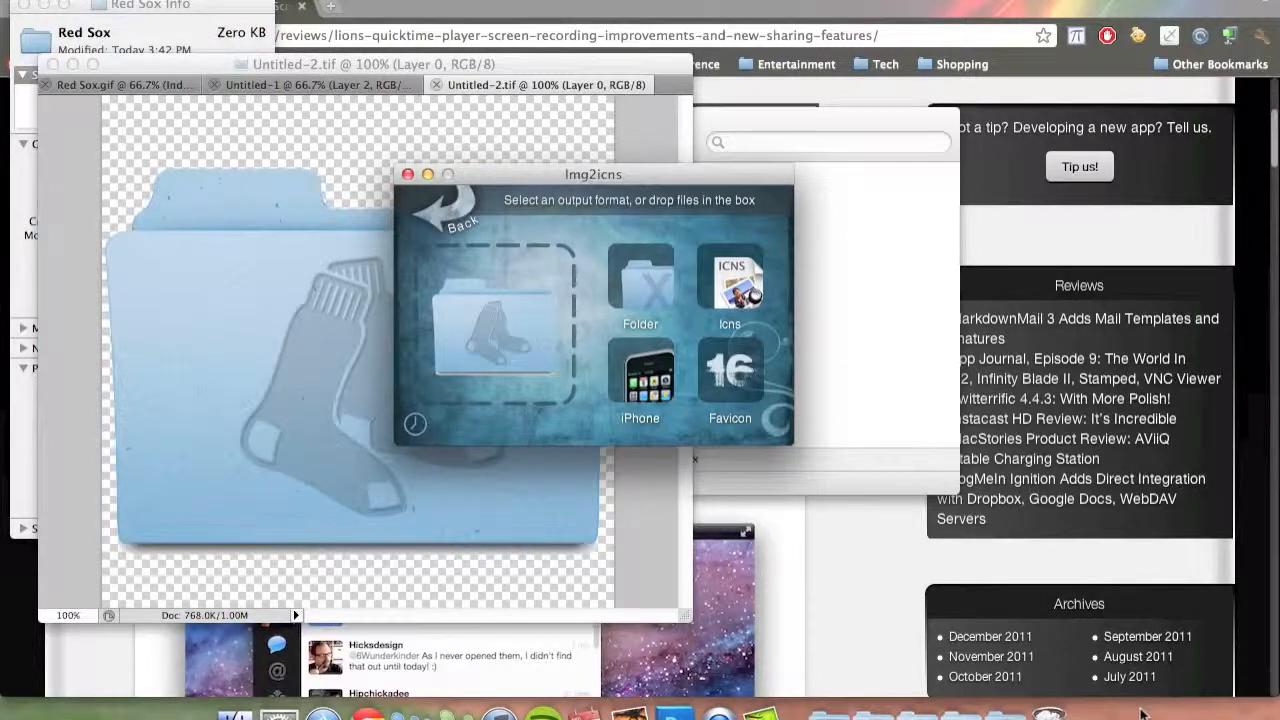
Select the exported Untitled-2 folder on the desktop and return to the Red Sox info window
{"action": "mouse_move", "coordinate": [1279, 719]}
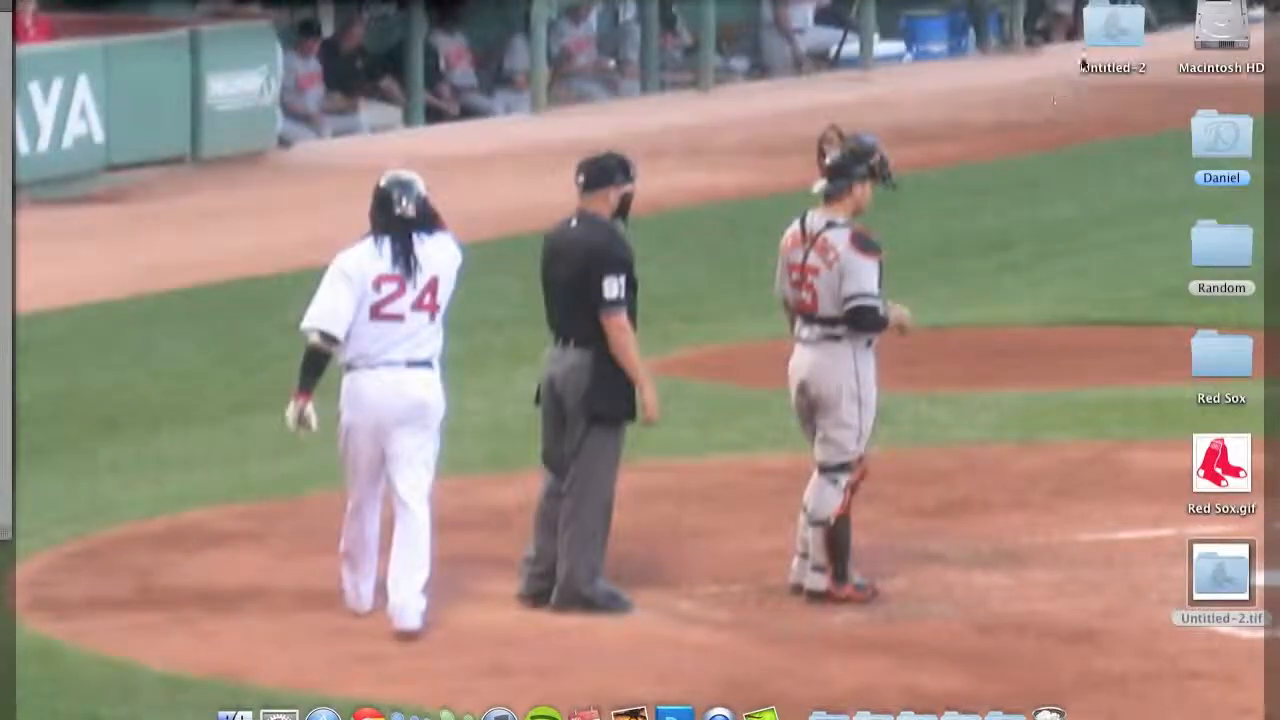
{"action": "left_click", "coordinate": [1107, 31]}
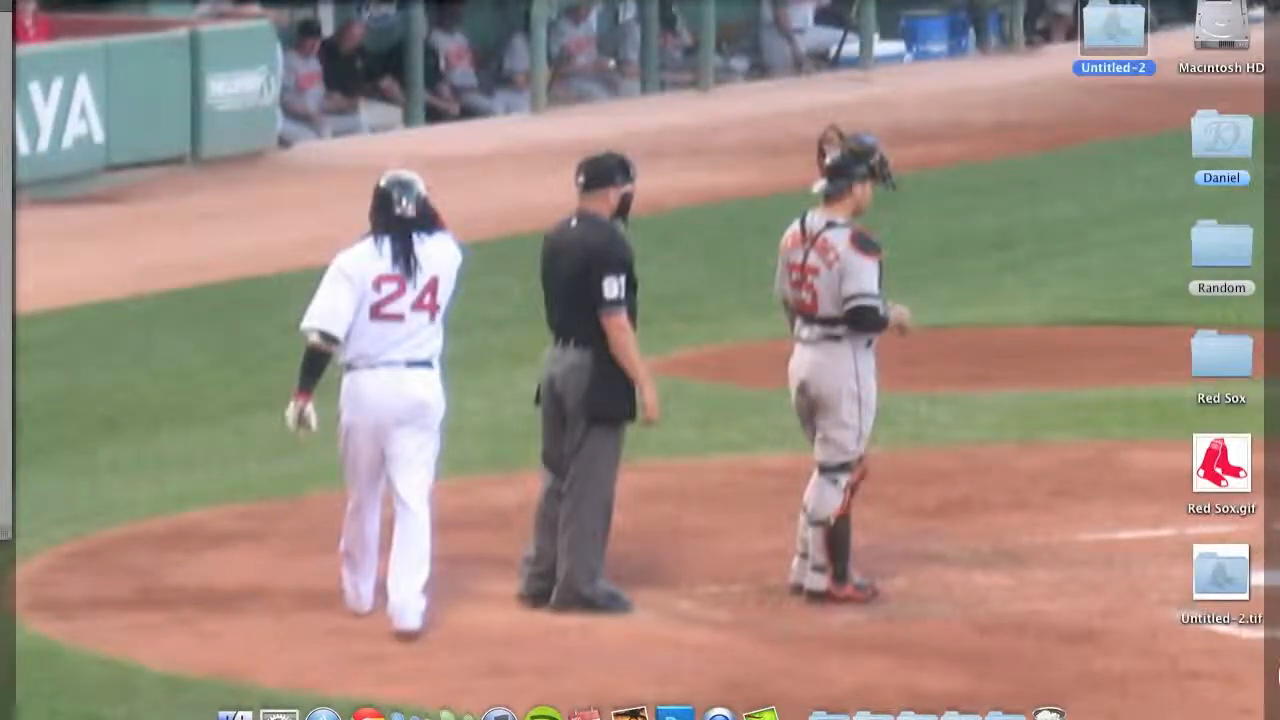
{"action": "mouse_move", "coordinate": [1279, 719]}
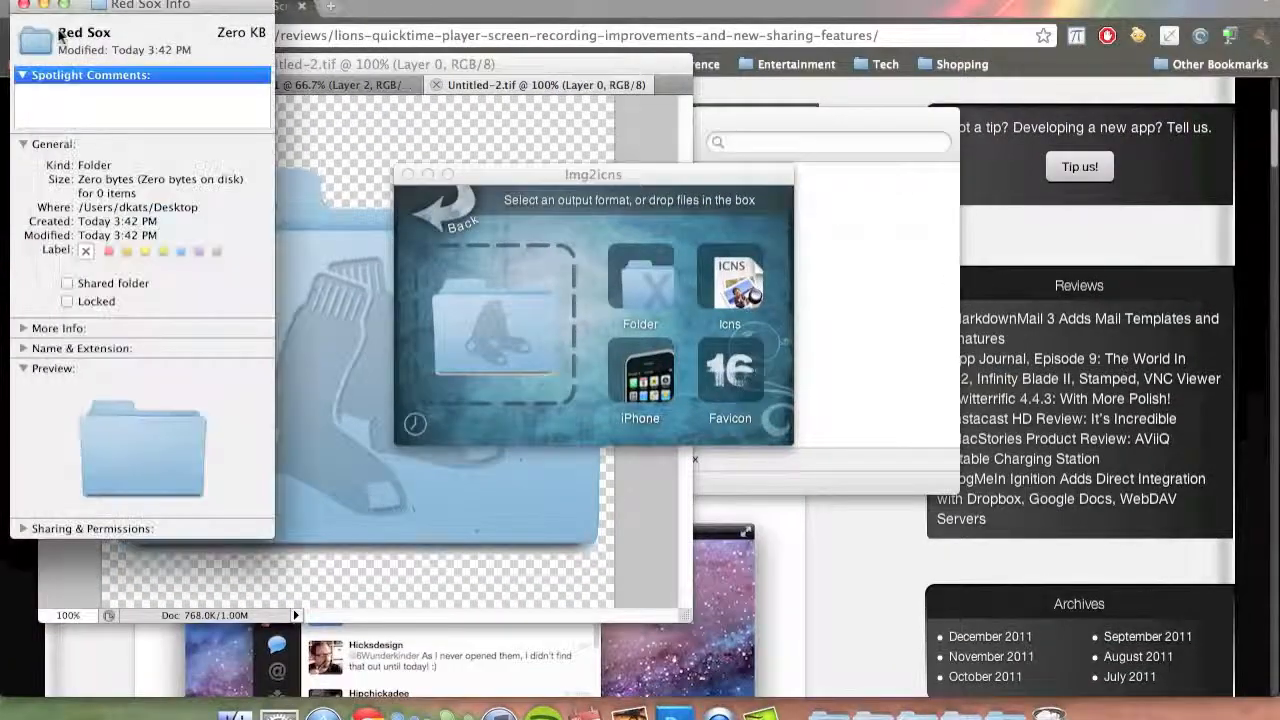